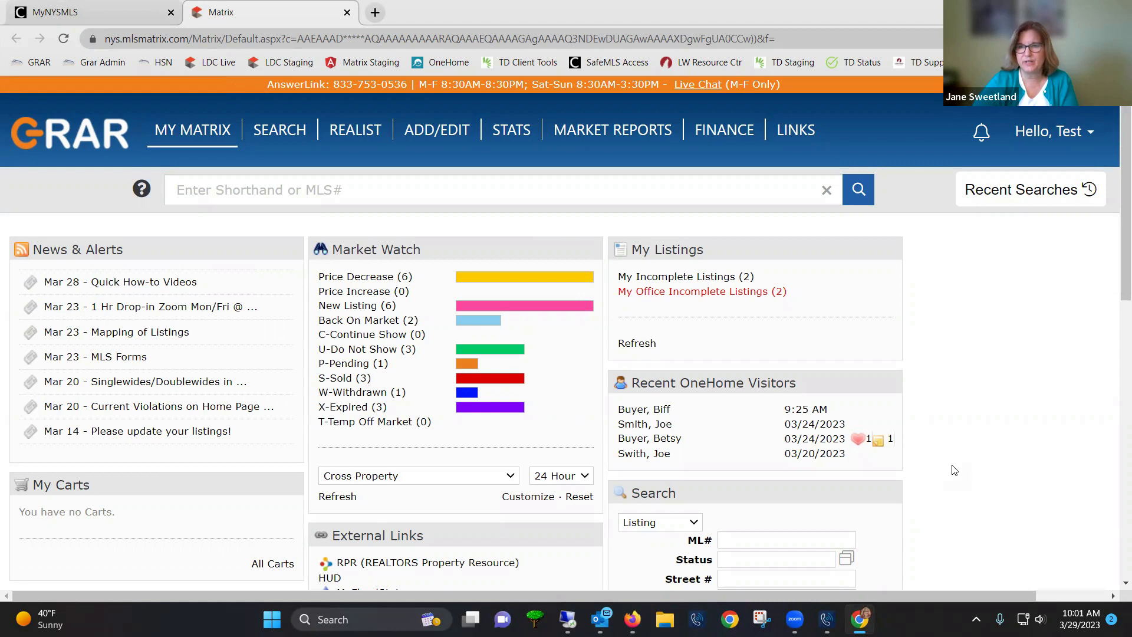
Bring up the My Matrix Search dropdown listing Residential, Single Family and Commercial categories
mouse_move(175, 137)
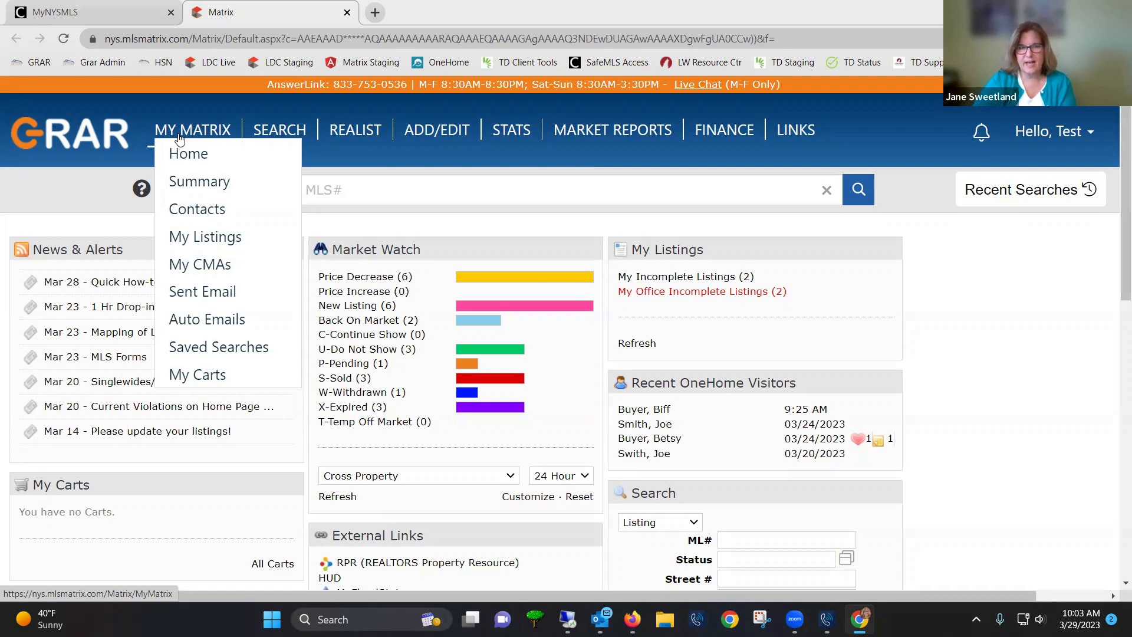
mouse_move(284, 135)
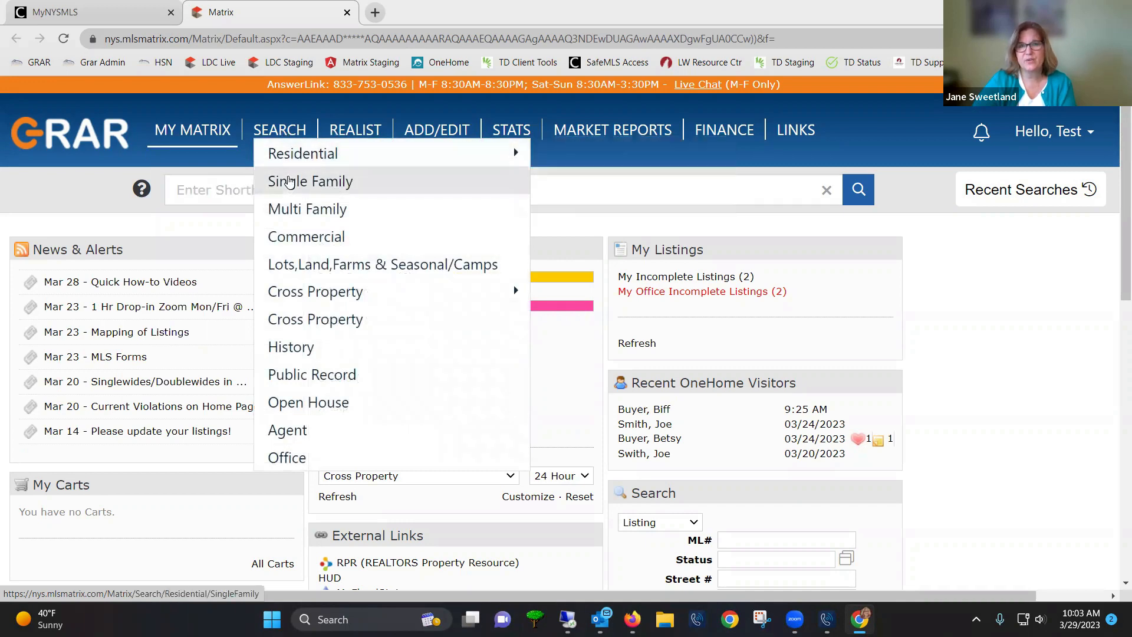
Start a Single Family search requiring 3+ bedrooms and 2+ total baths
left_click(289, 181)
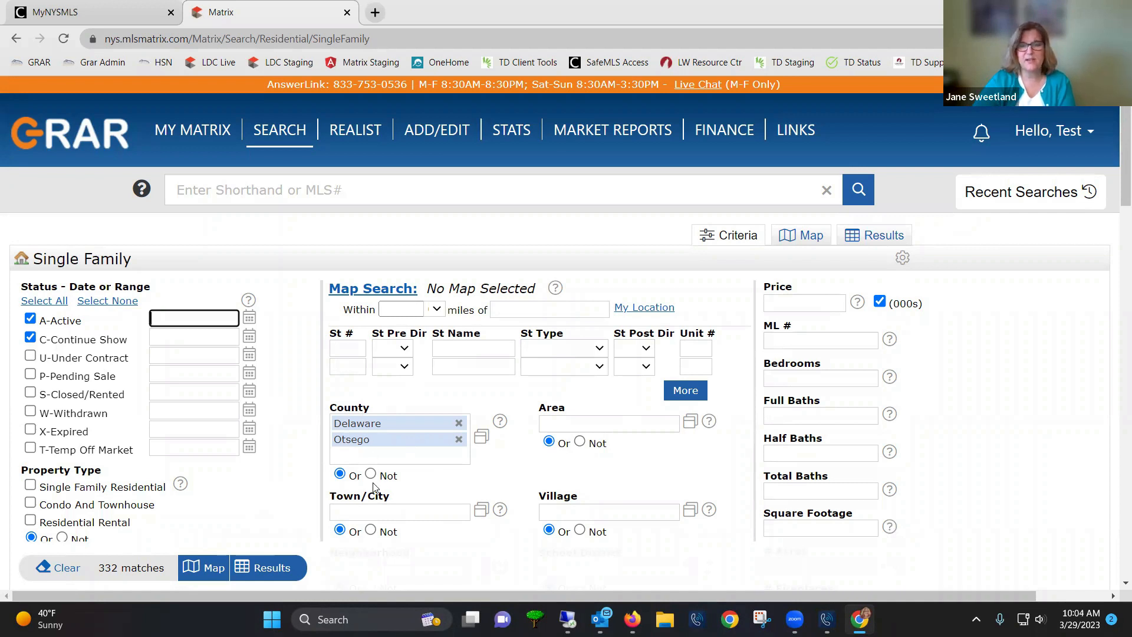
left_click(805, 382)
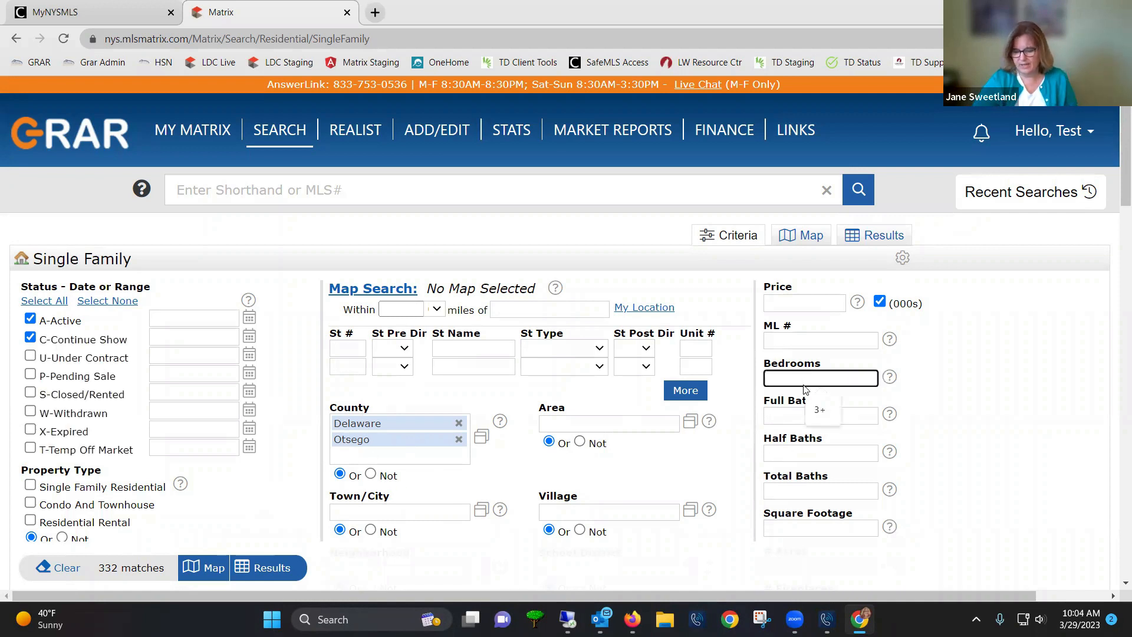
type("3+")
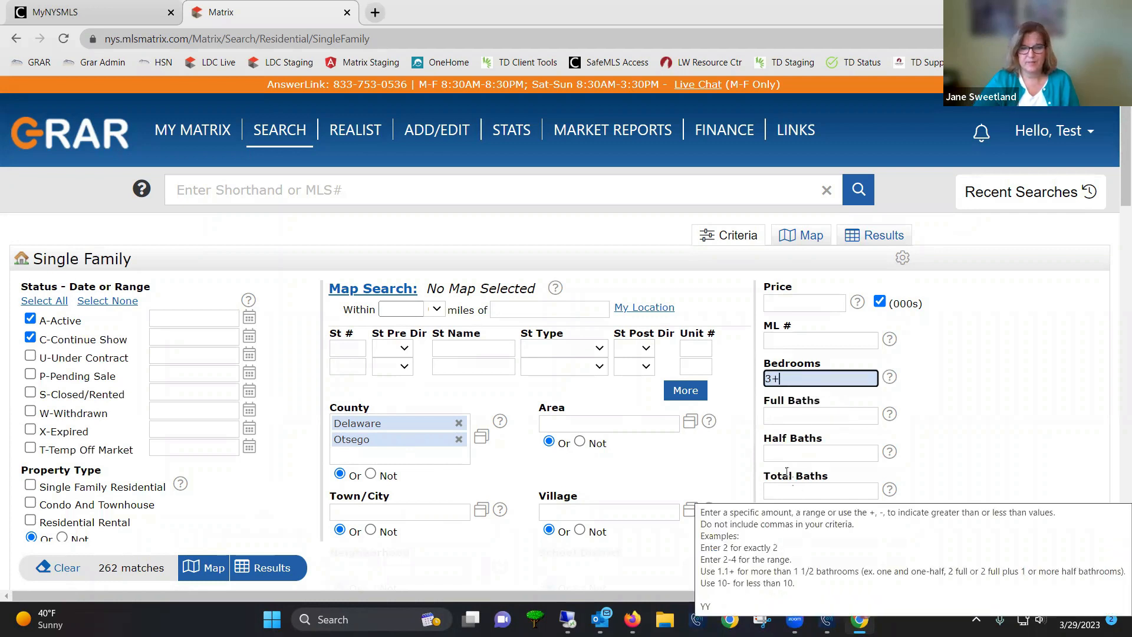
left_click(772, 490)
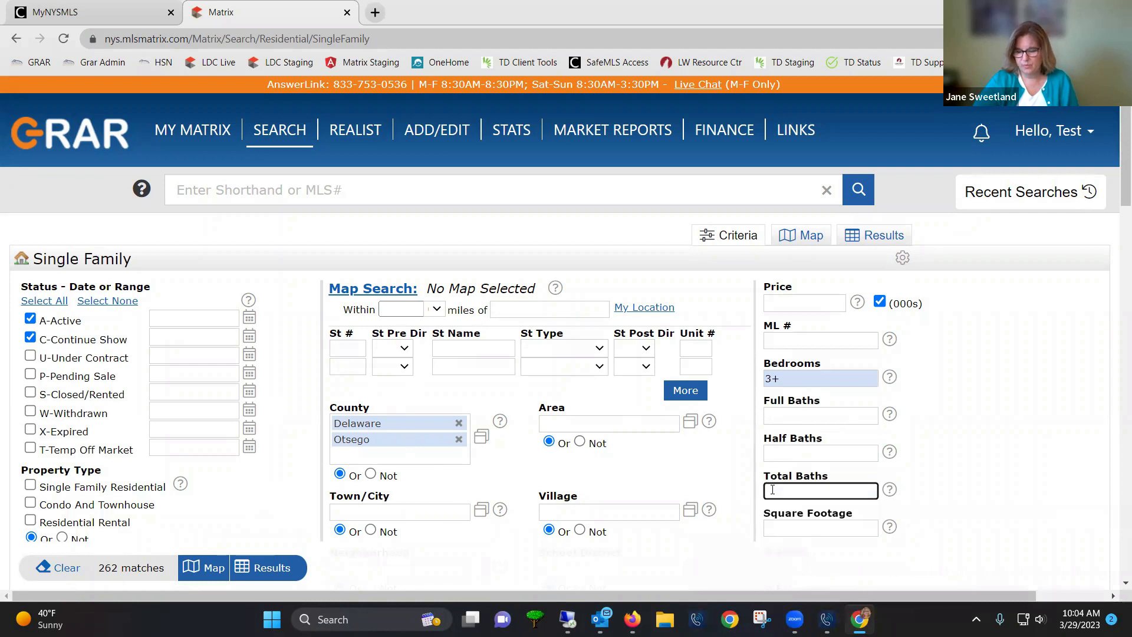
type("2+")
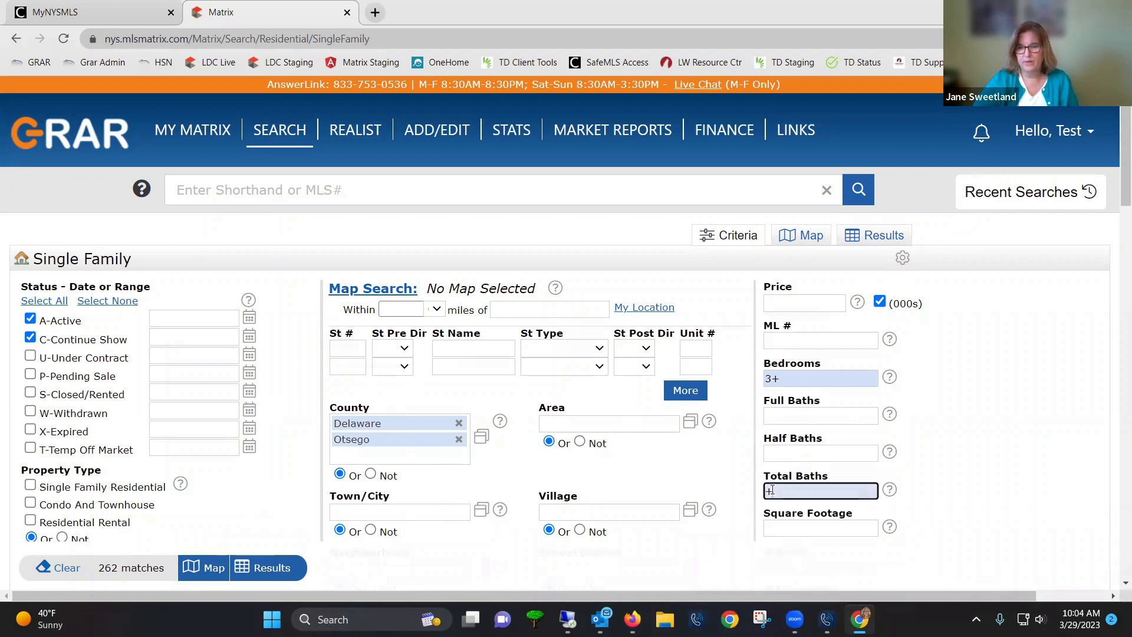
key("BackSpace")
key("BackSpace")
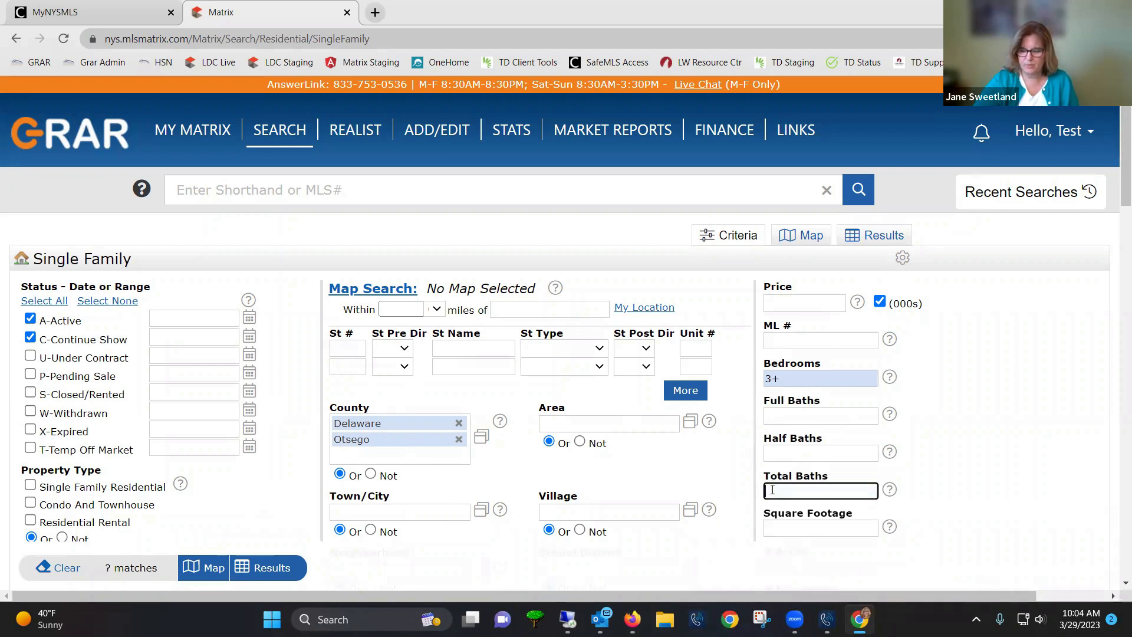
type("2+")
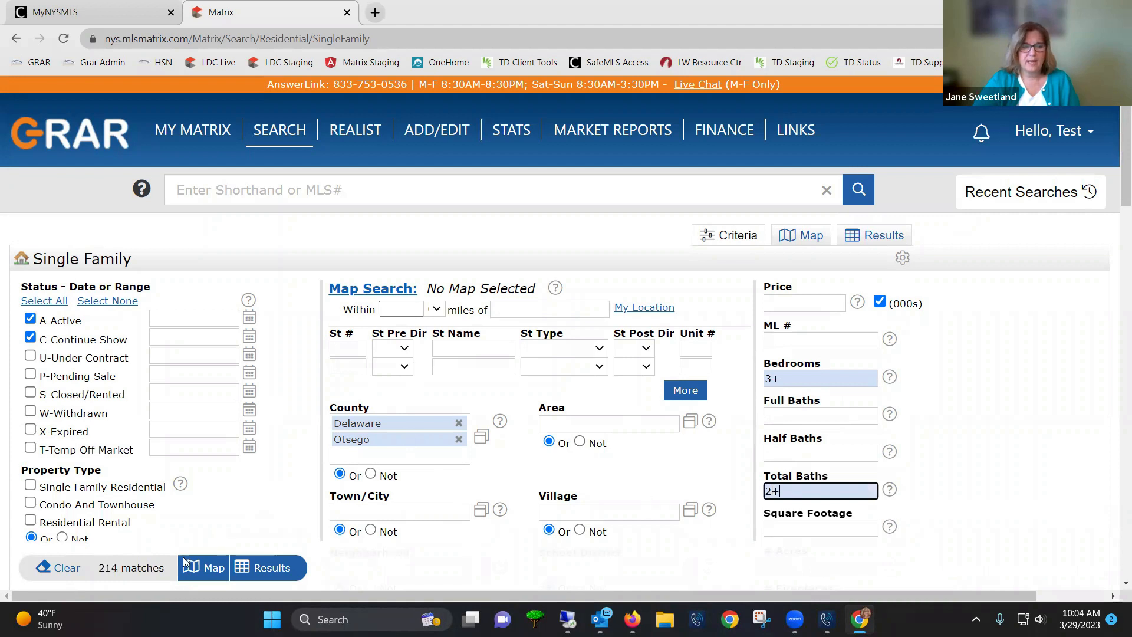
left_click(587, 424)
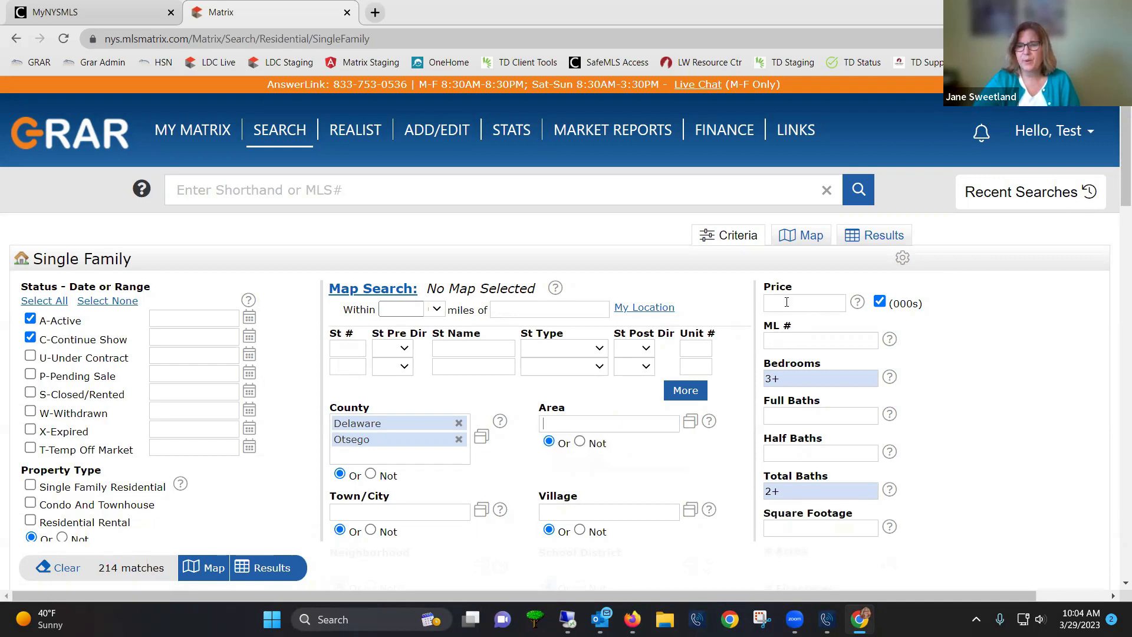
Set the price range to 150-200 and drop Delaware, leaving Otsego county
mouse_move(787, 304)
type("150-200")
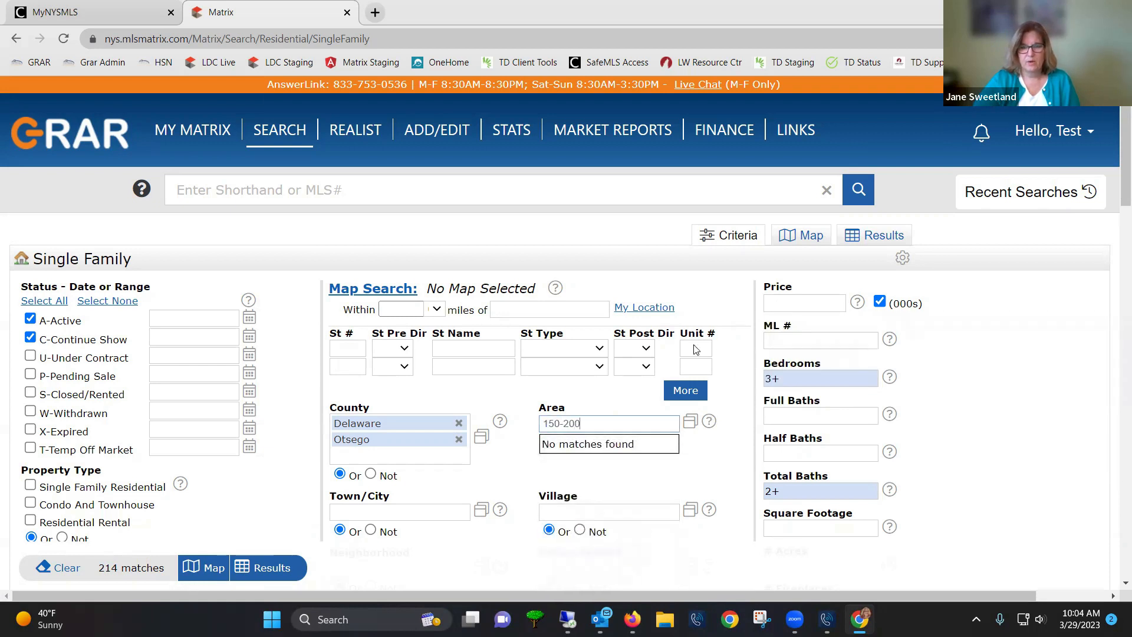
left_click_drag(594, 425, 494, 423)
key("BackSpace")
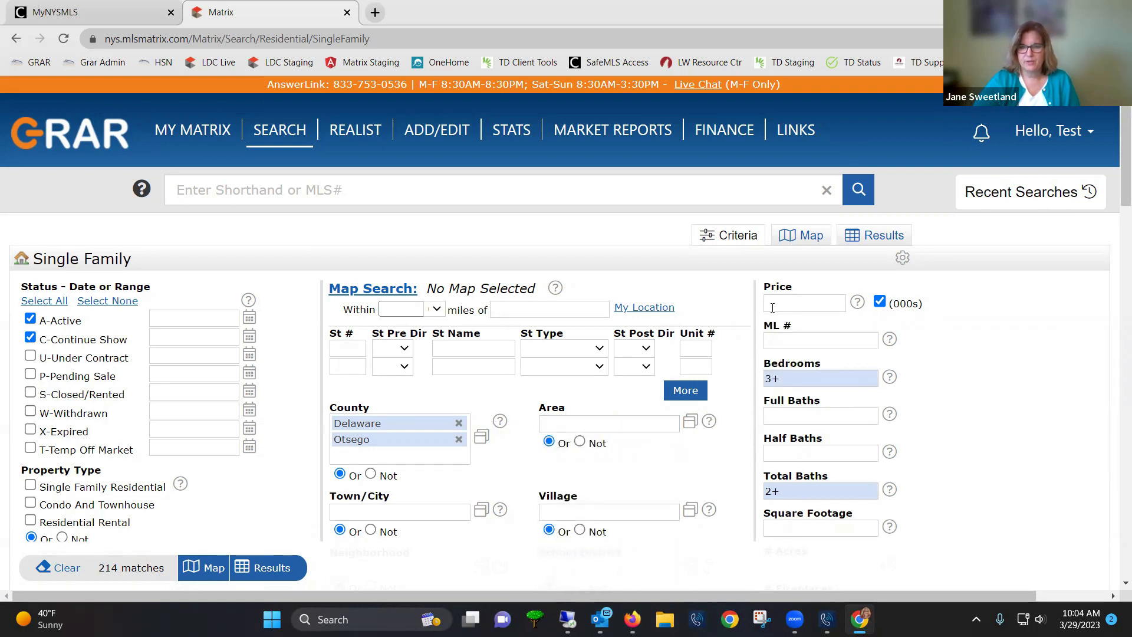
left_click(772, 304)
type("150")
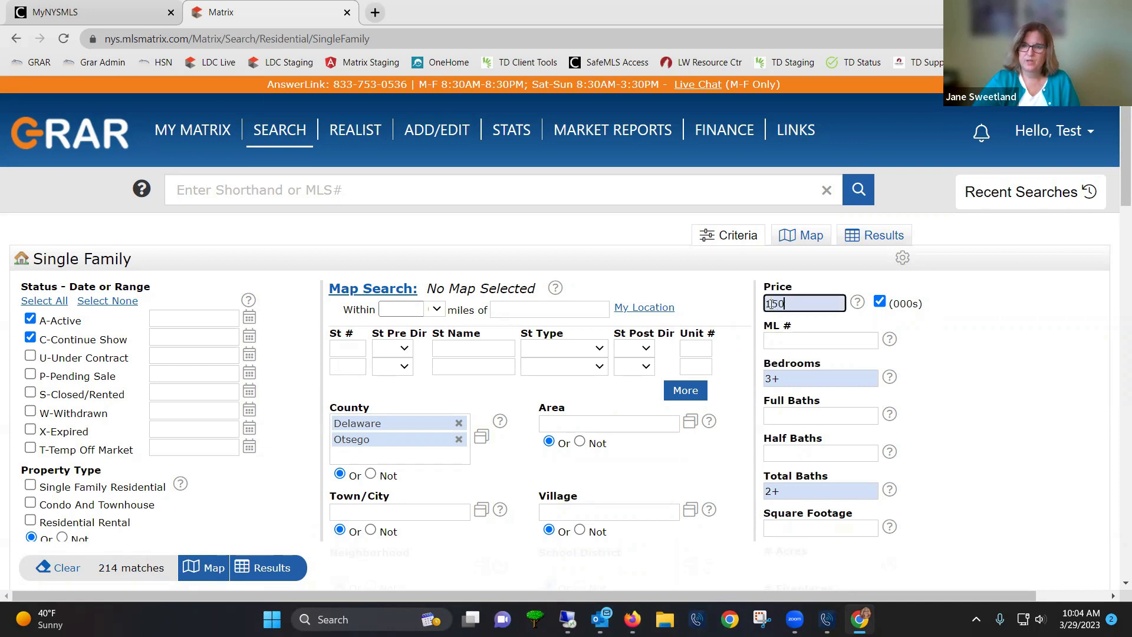
type("-200")
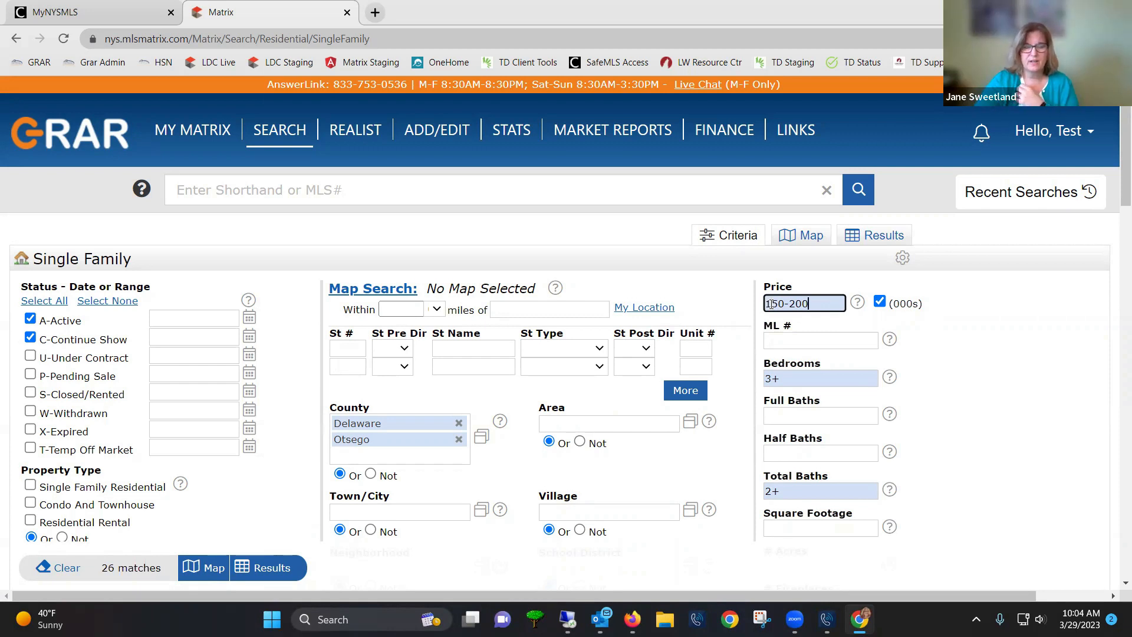
left_click(459, 424)
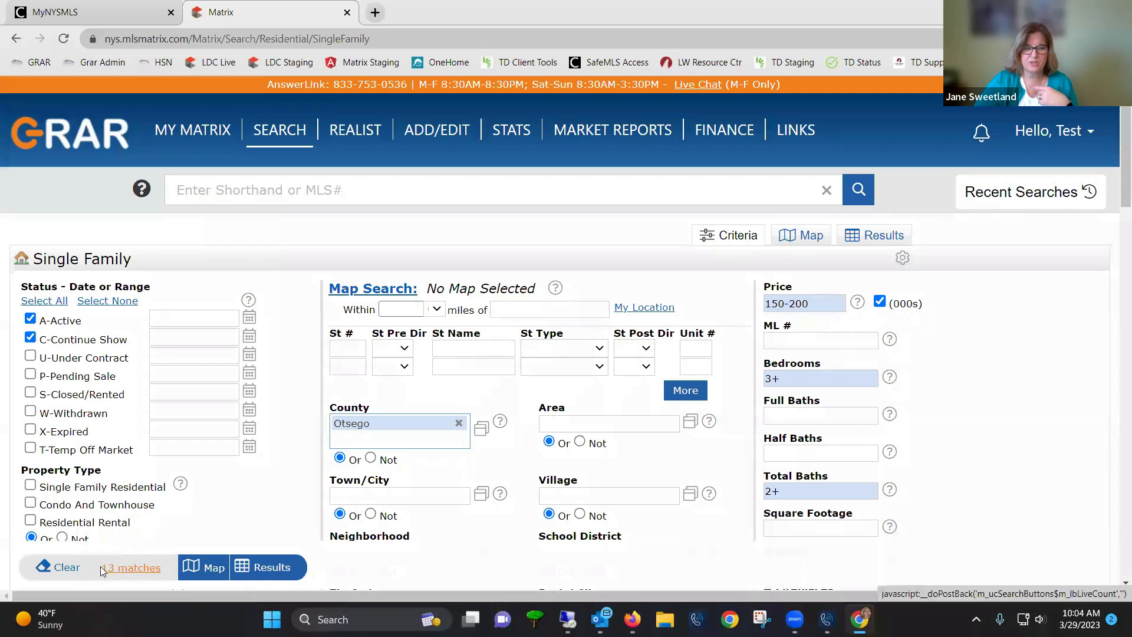
Display the 13 Otsego matches as results, then check and uncheck all listings
left_click(273, 569)
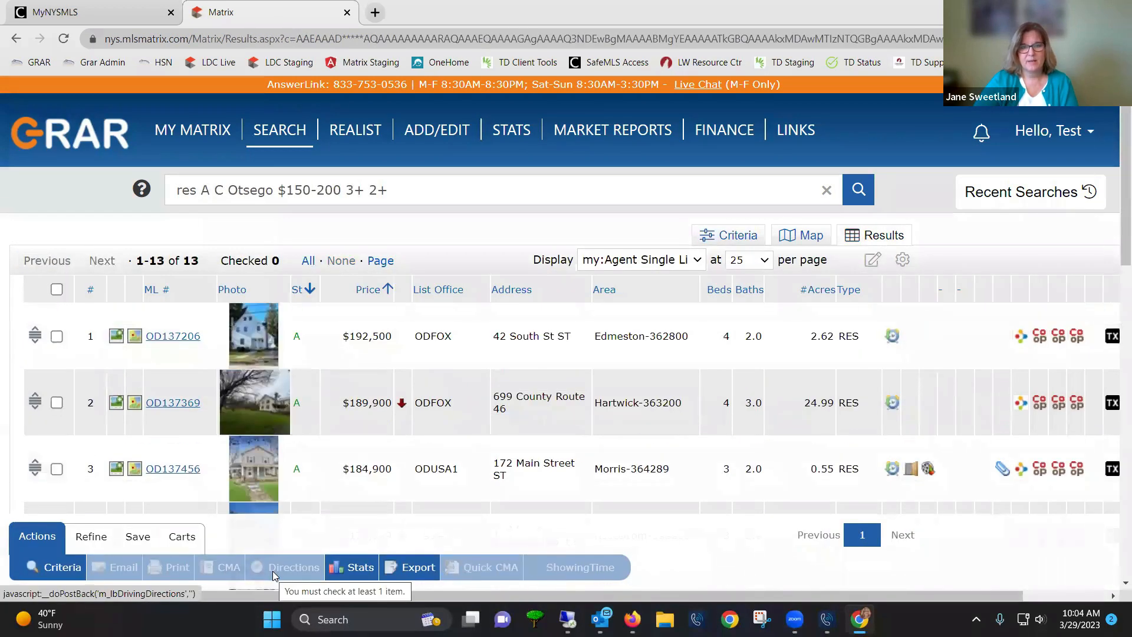
scroll(575, 472, "down", 4)
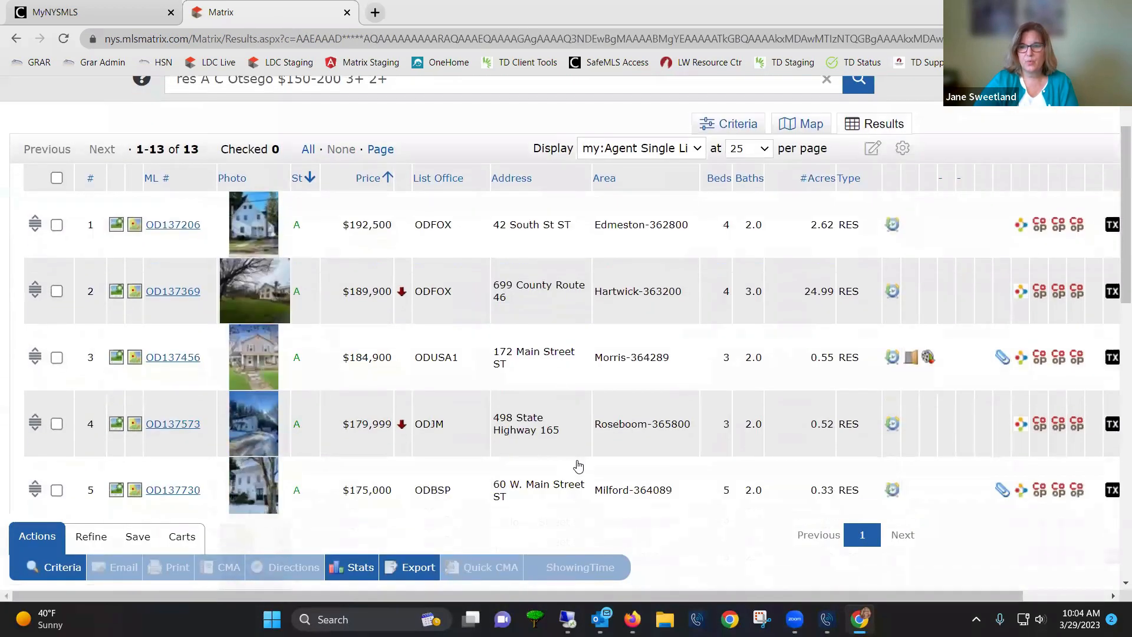
scroll(580, 468, "down", 5)
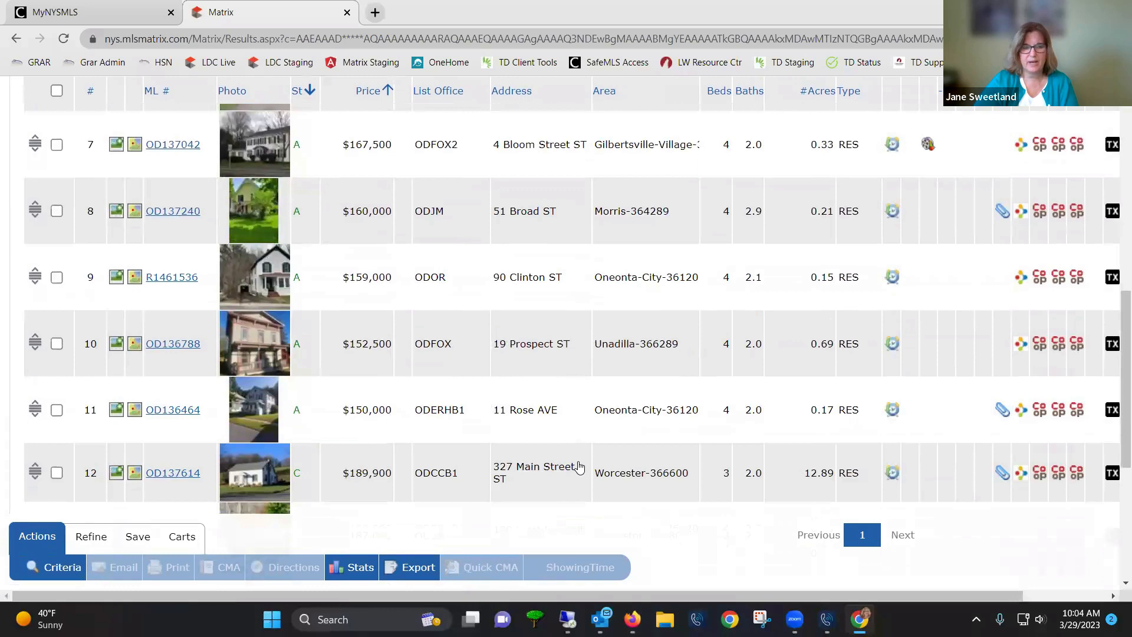
scroll(580, 467, "up", 10)
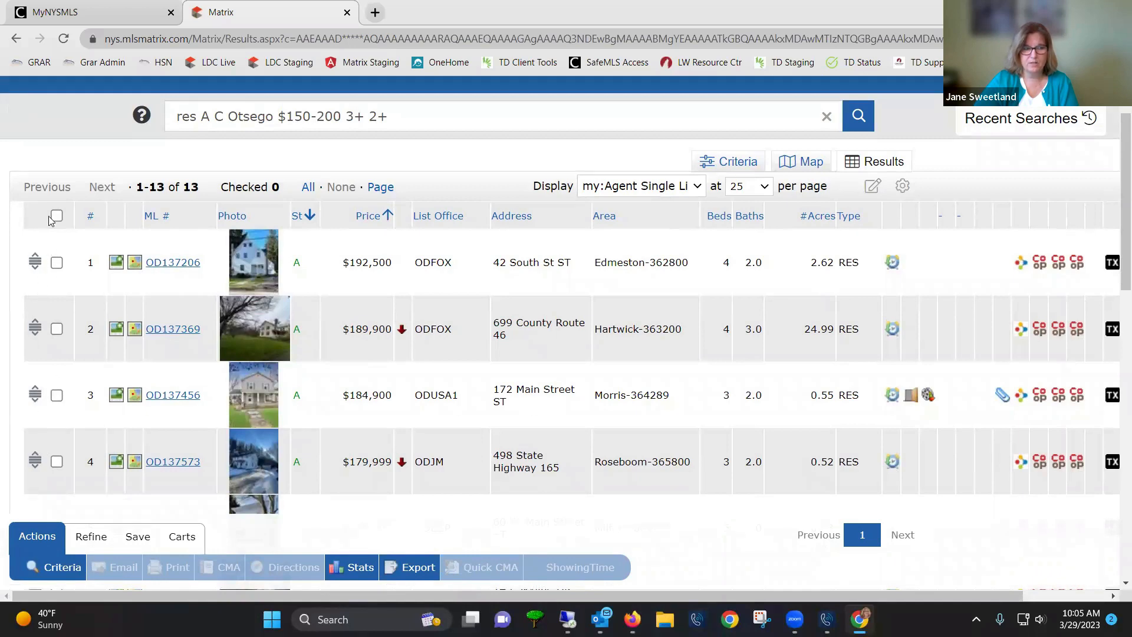
scroll(55, 218, "up", 1)
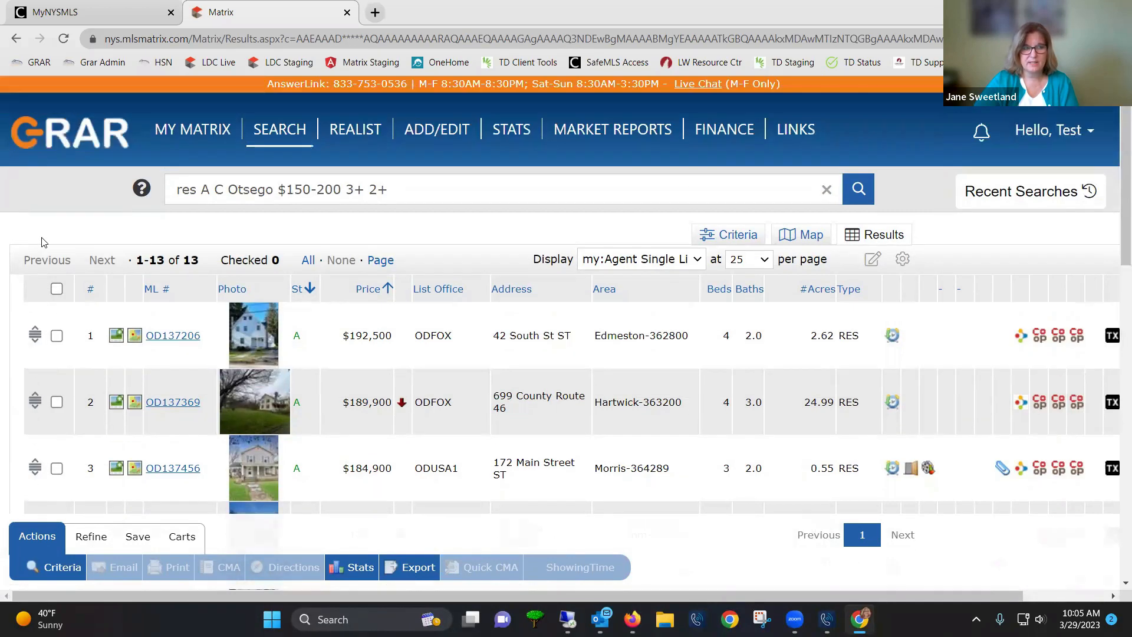
left_click(57, 290)
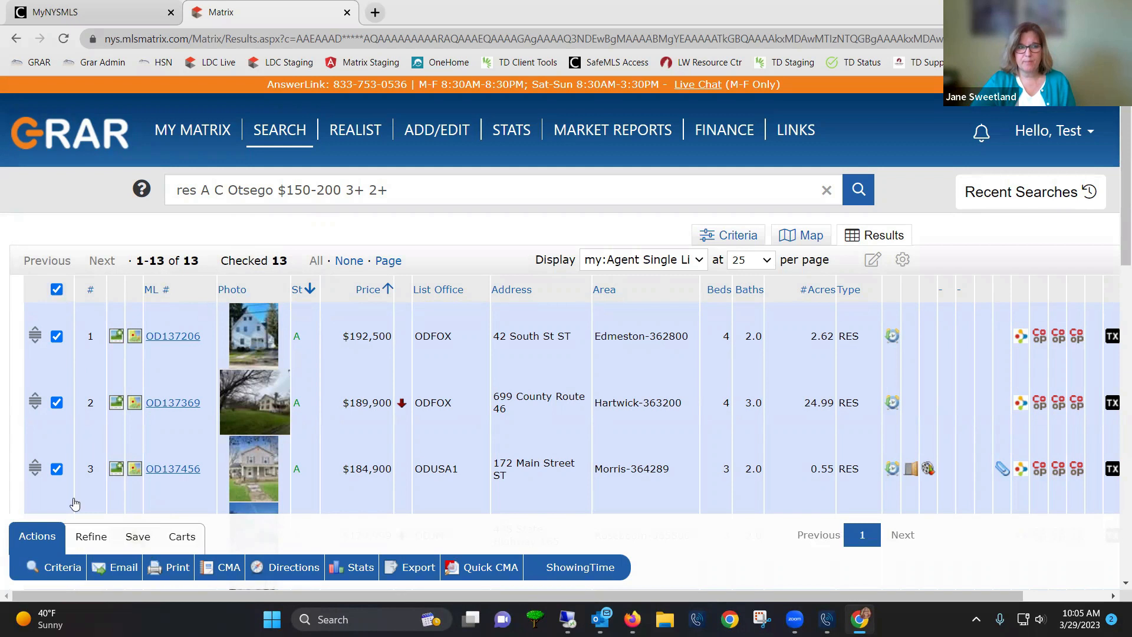
left_click(55, 290)
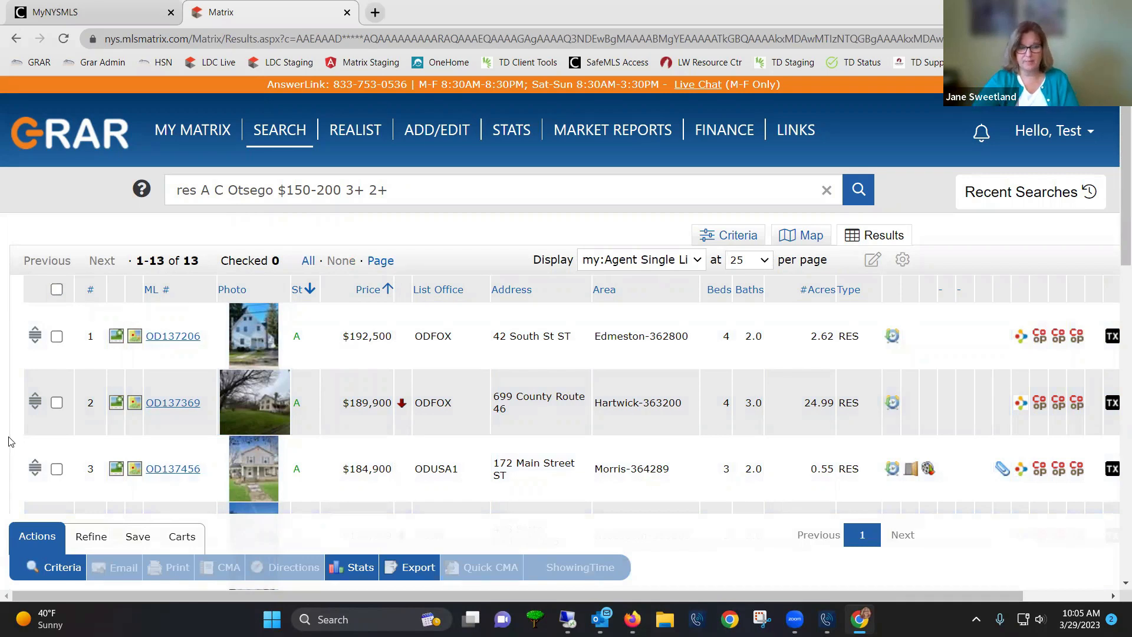
Reveal the New Saved Search, New Auto Email and New Speed Bar Shortcut options
left_click(137, 538)
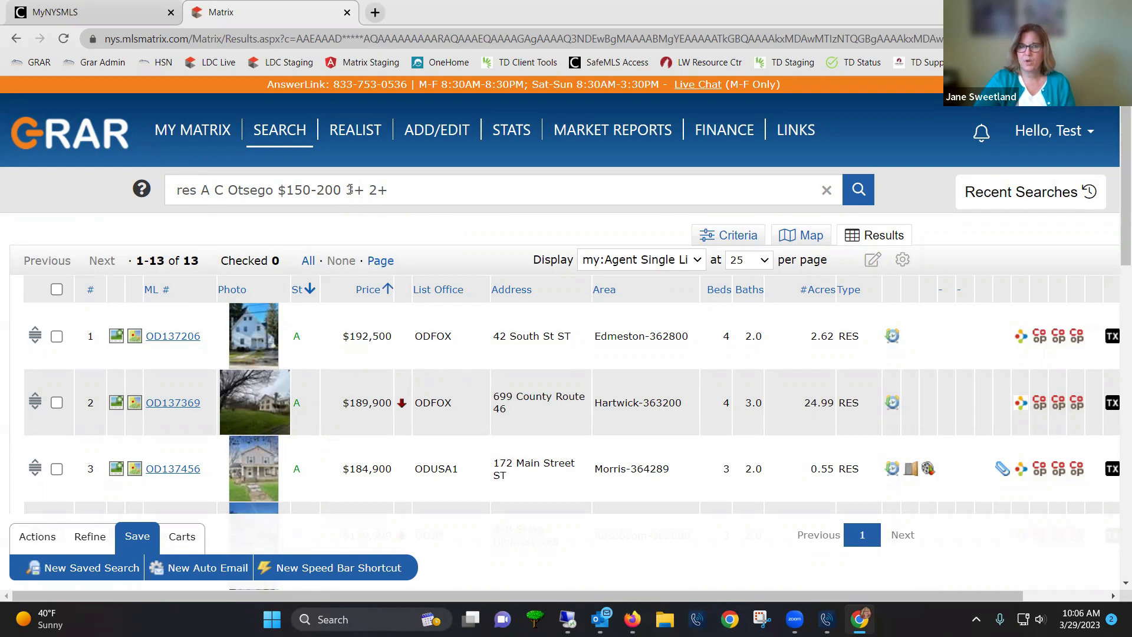
left_click_drag(347, 189, 388, 189)
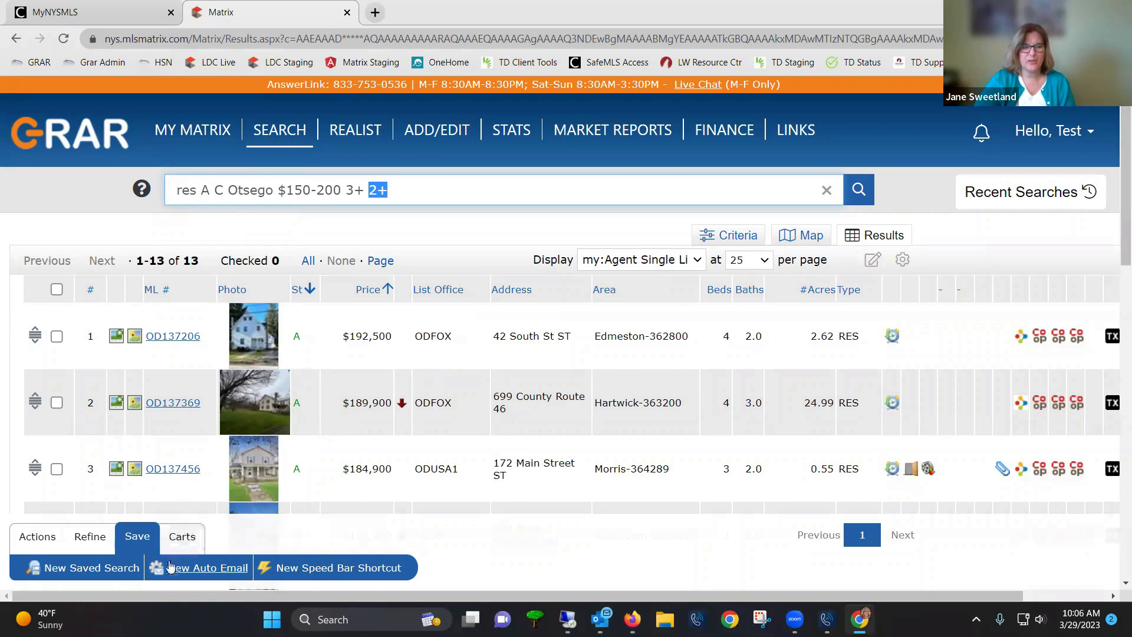
mouse_move(54, 606)
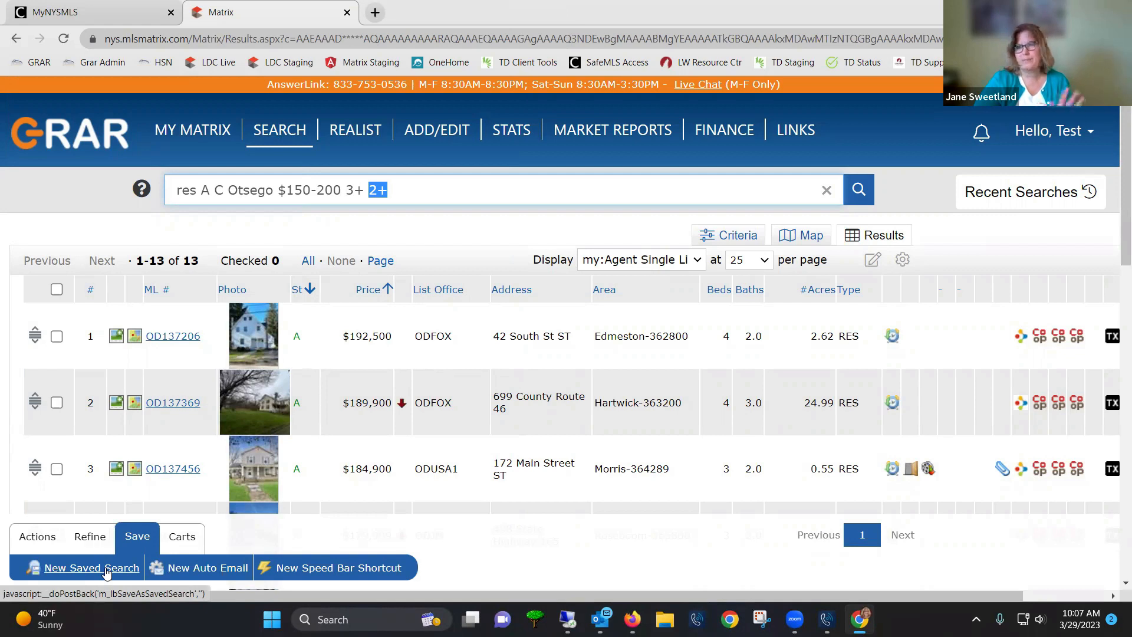
Save a new search named 'Otsego County 3+ Bedrooms 2+ Baths' as a Home tab favorite
left_click(106, 569)
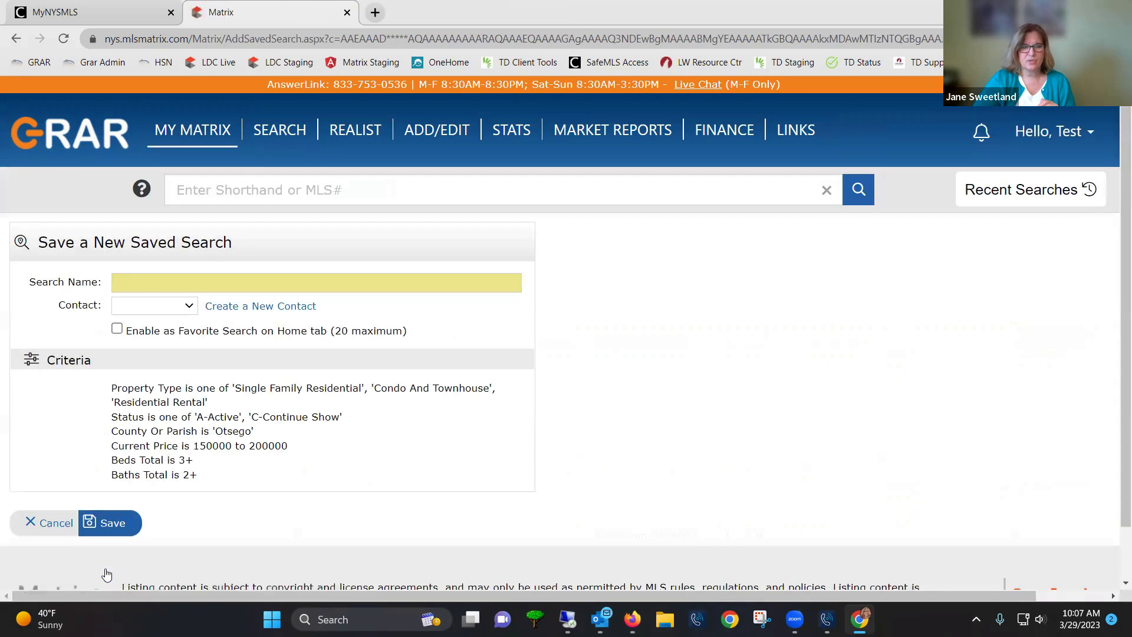
left_click(125, 282)
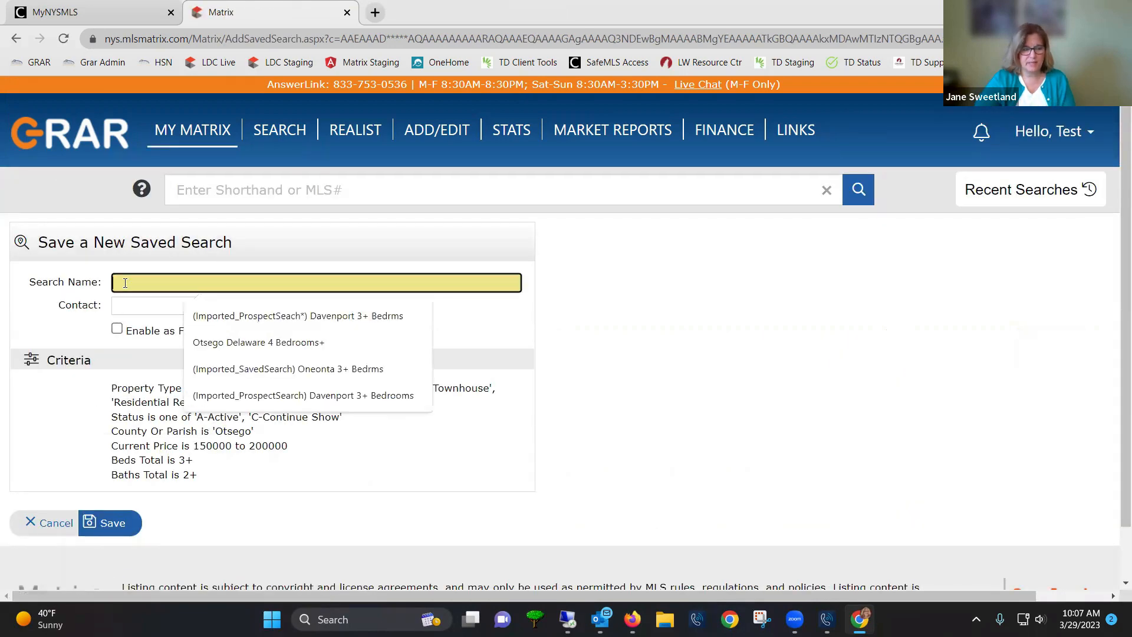
type("Otsego O")
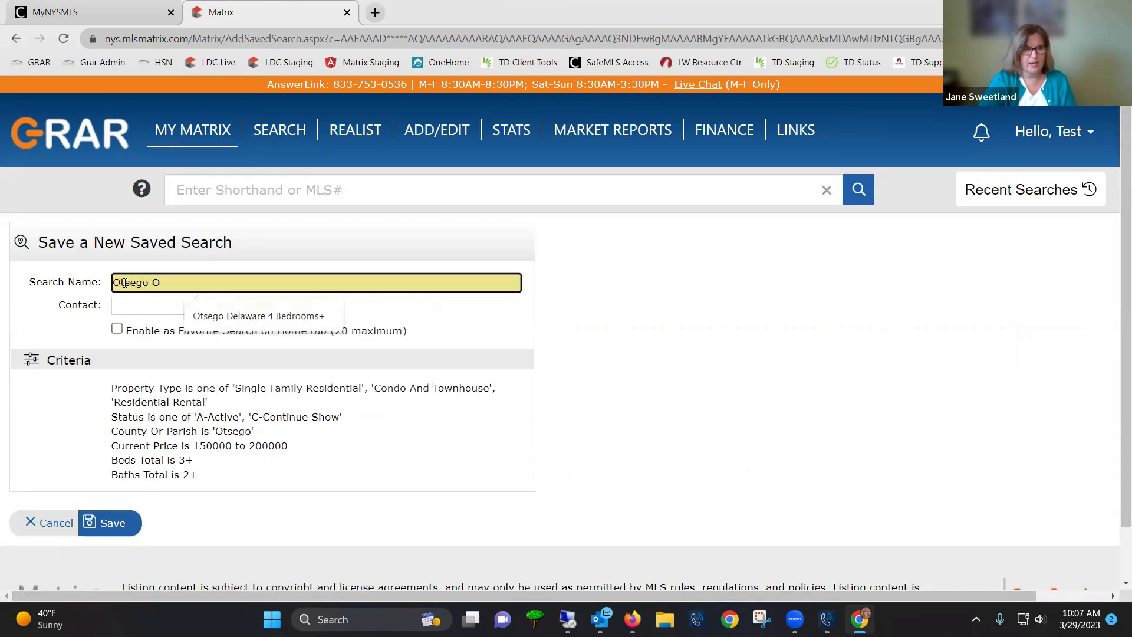
key("BackSpace")
type("County ")
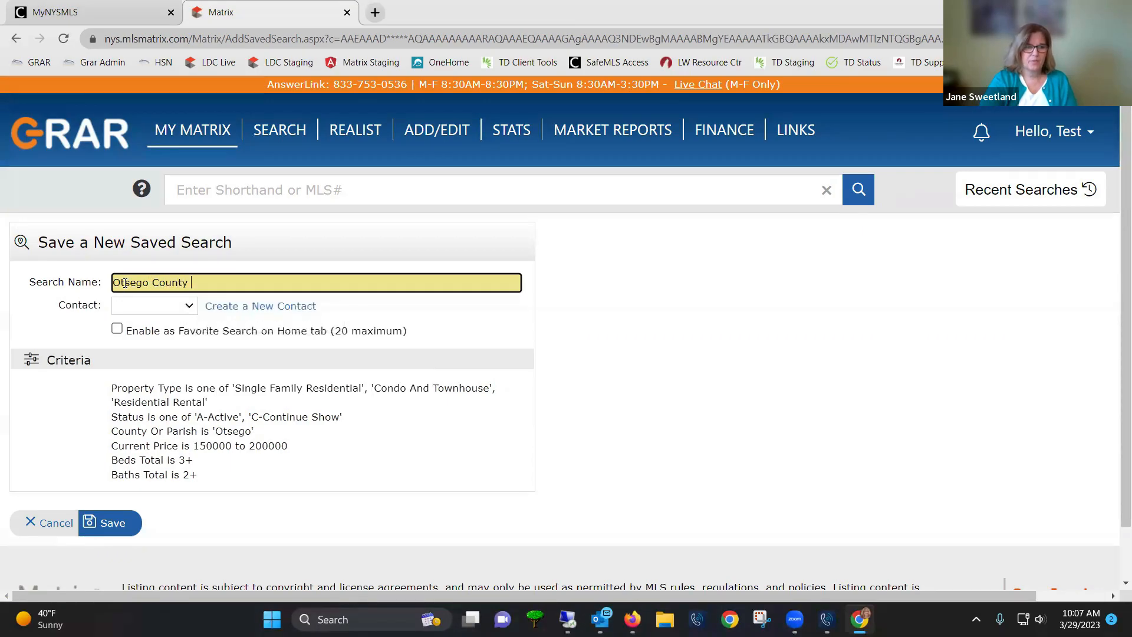
type("3+ Bedrooms")
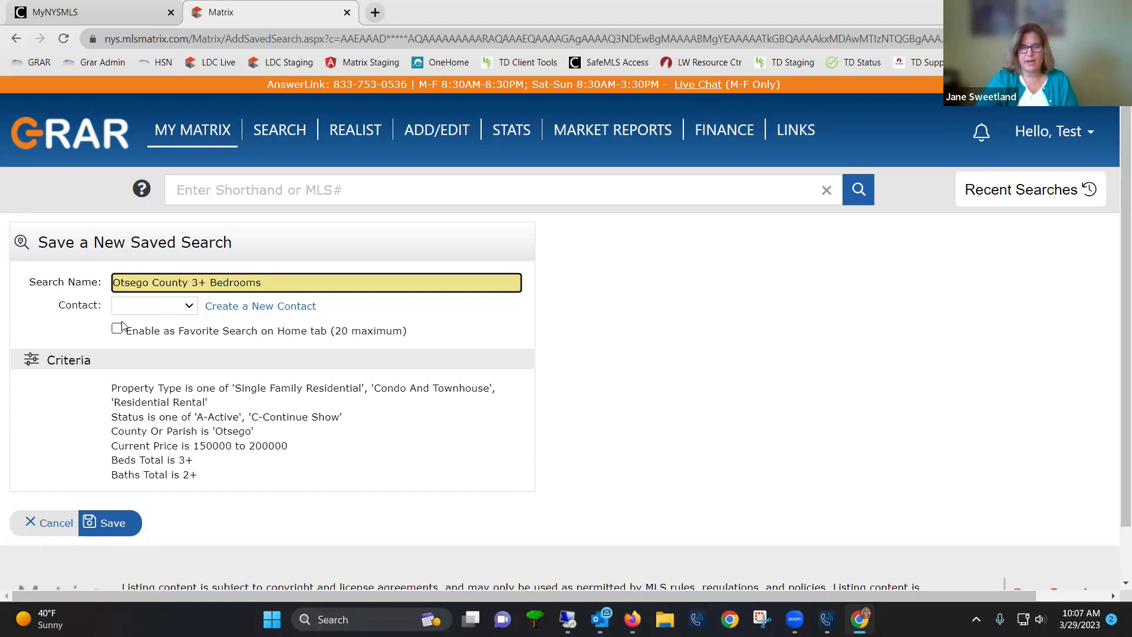
mouse_move(192, 131)
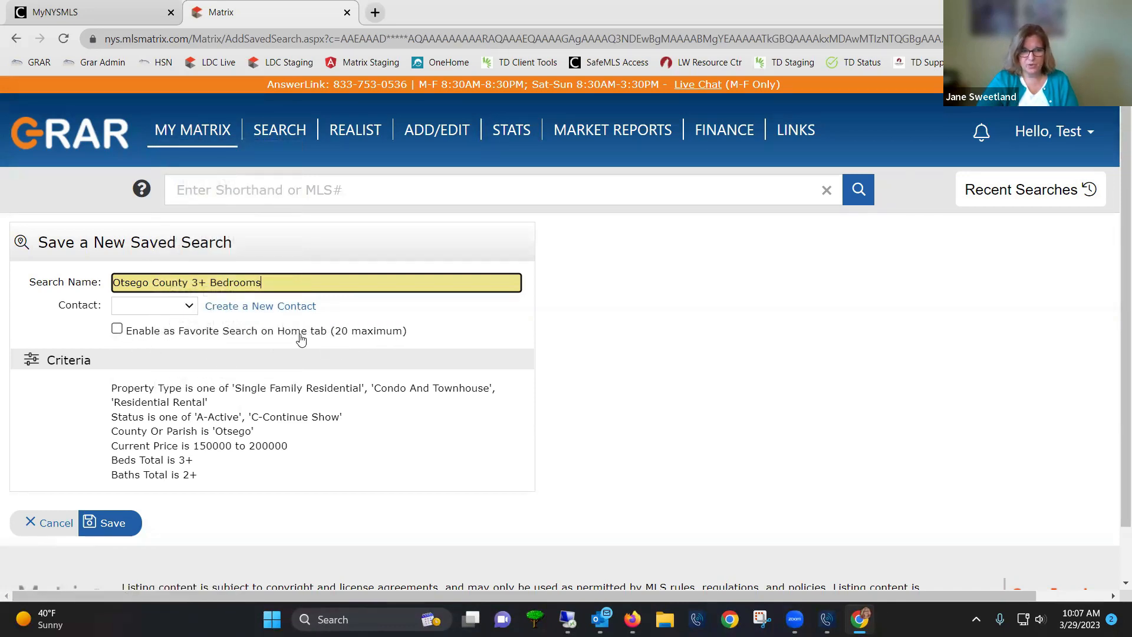
left_click(118, 329)
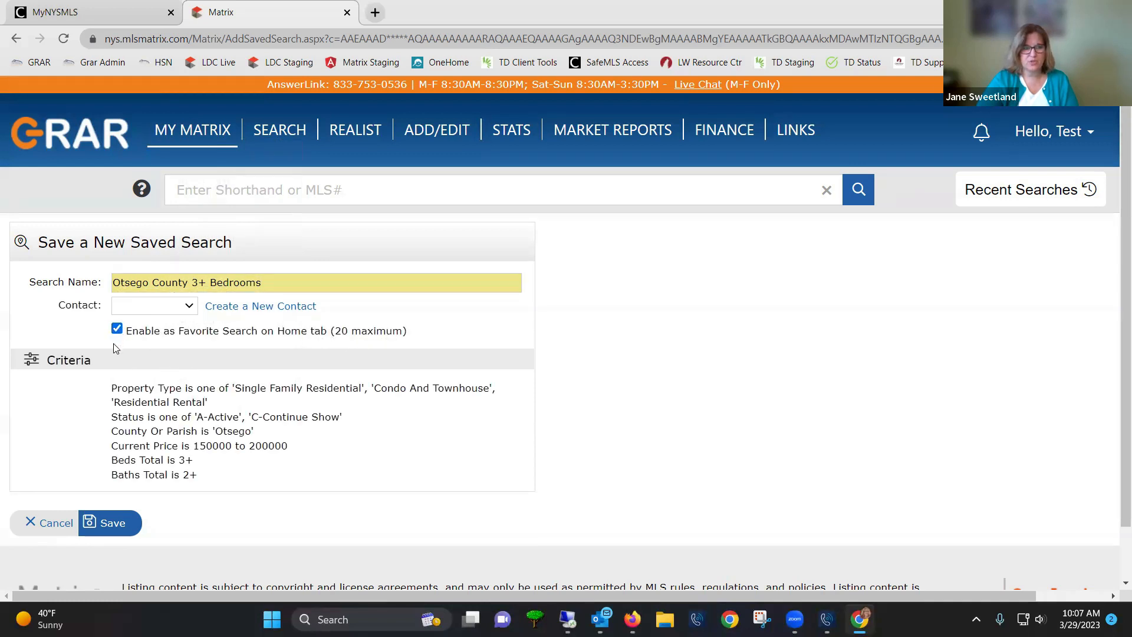
left_click(293, 283)
type("@")
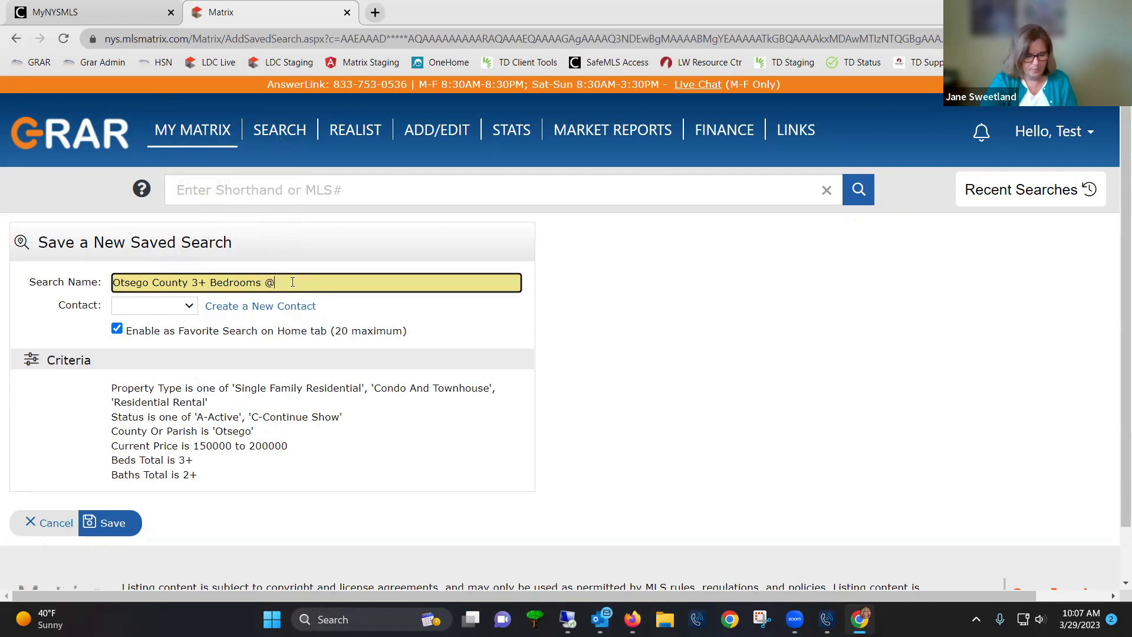
type("+ Eaths")
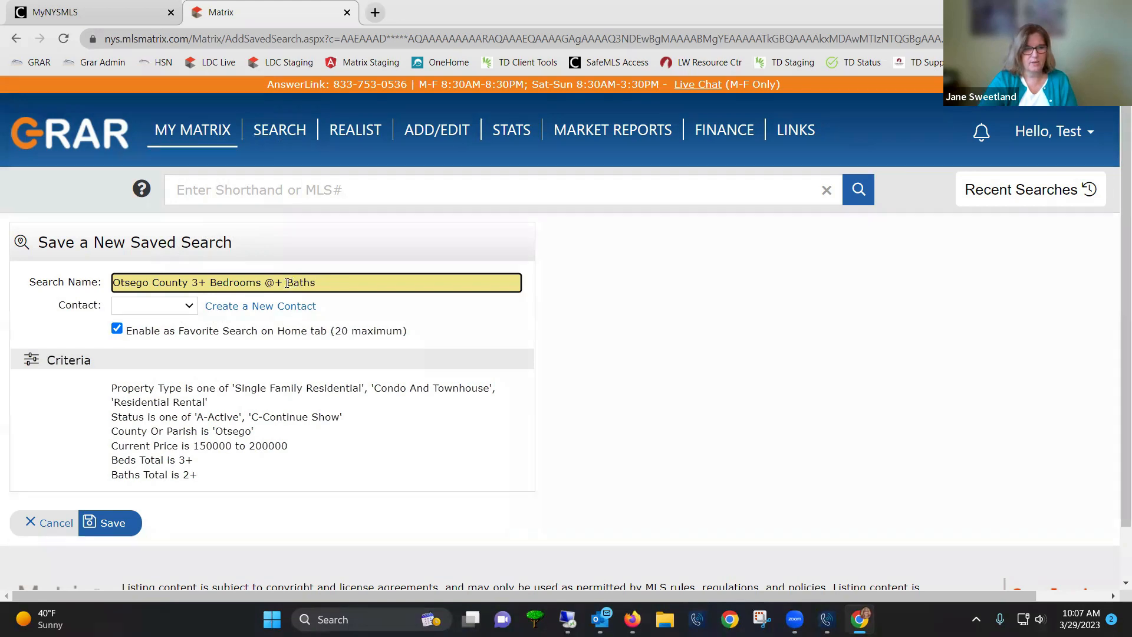
double_click(270, 282)
type("2")
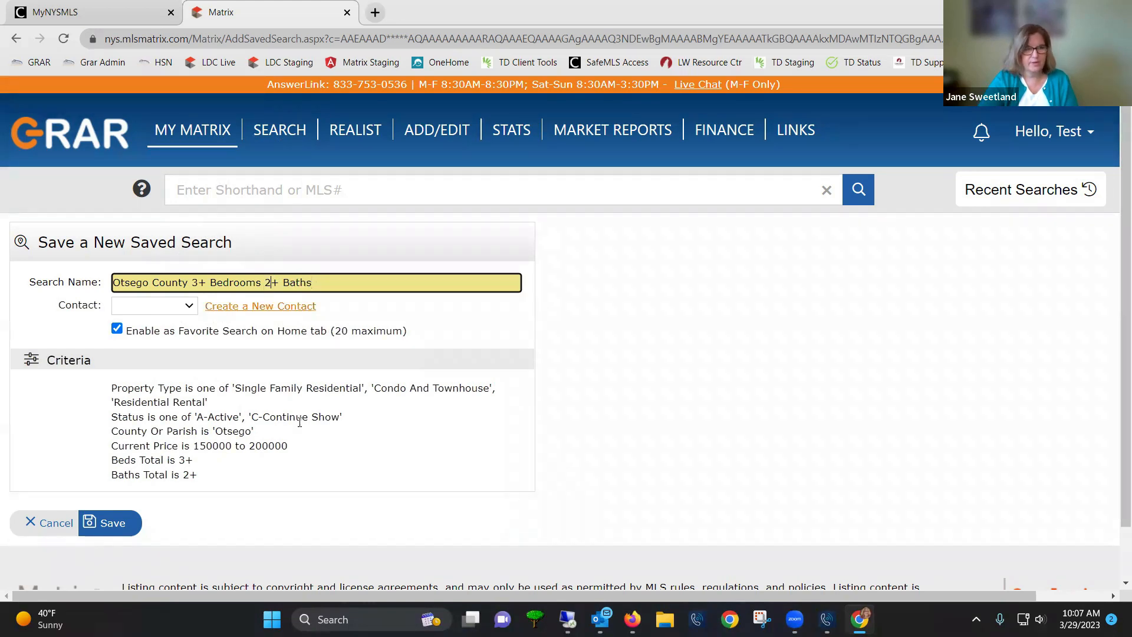
left_click(107, 525)
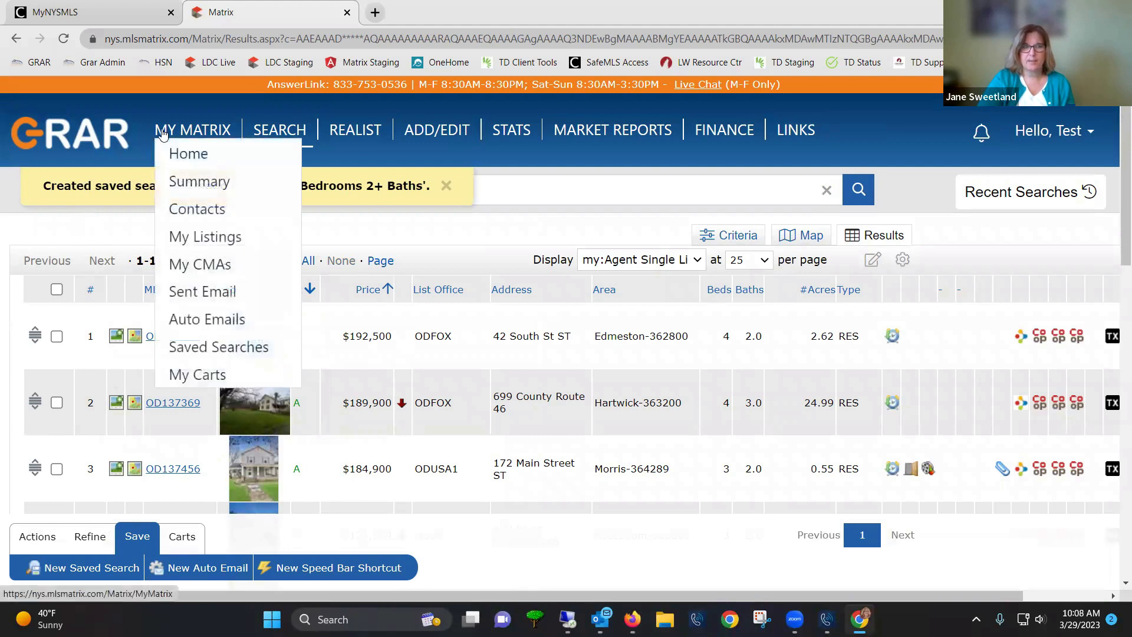
Check the new Otsego search in Saved Searches, then return to the Home dashboard
left_click(204, 347)
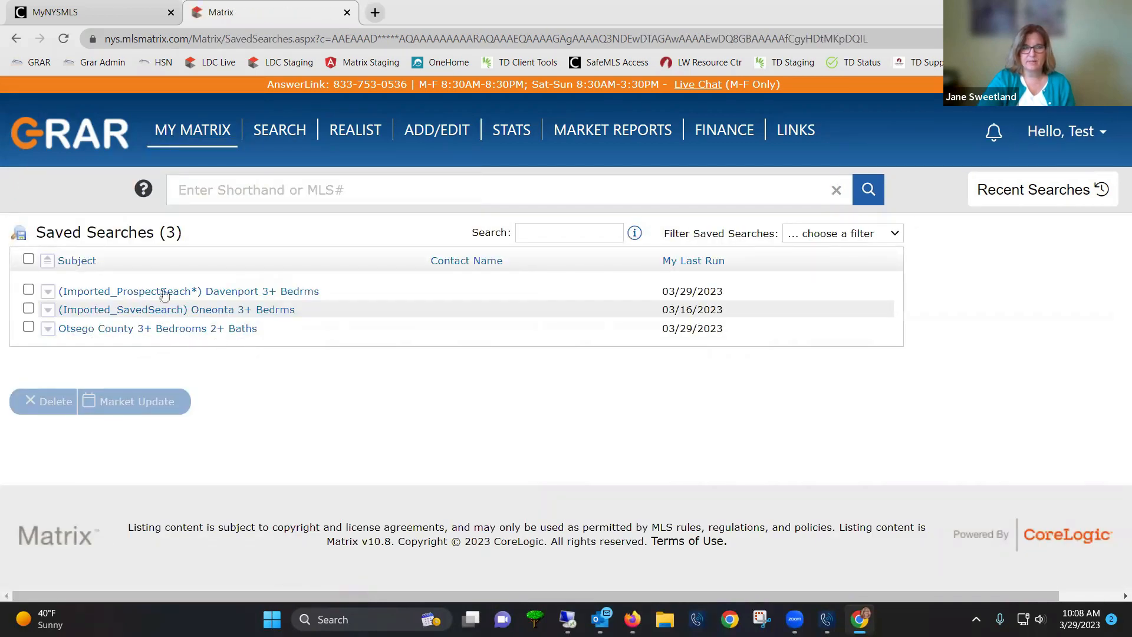
mouse_move(186, 149)
left_click(188, 152)
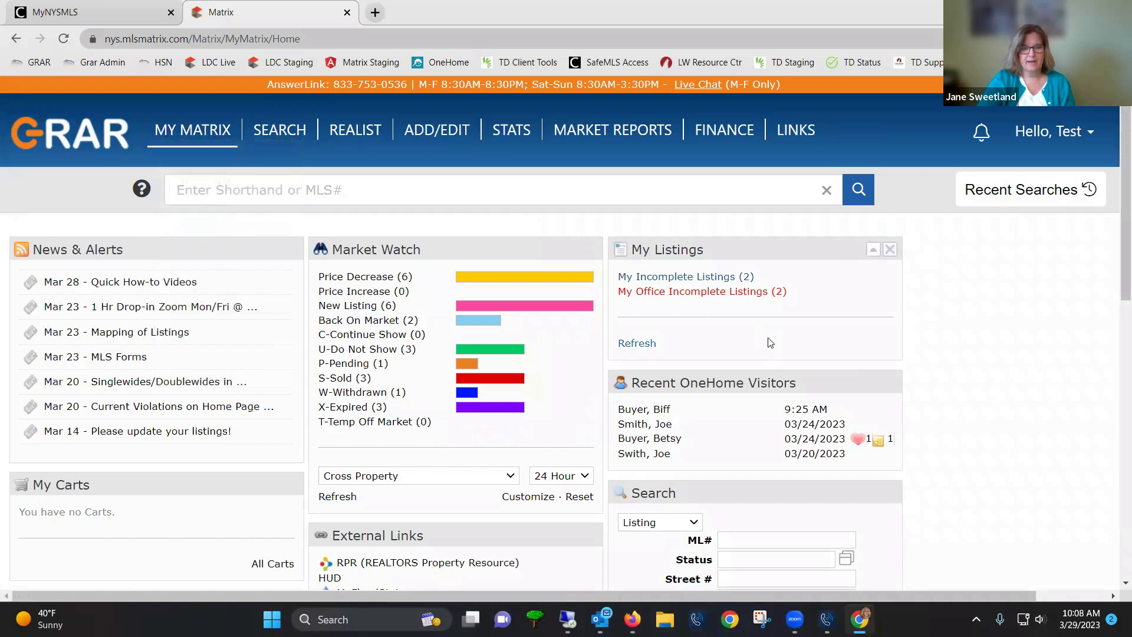
Move the My Favorite Searches panel onto the dashboard, placing it atop the right column
scroll(858, 484, "down", 3)
scroll(864, 501, "down", 5)
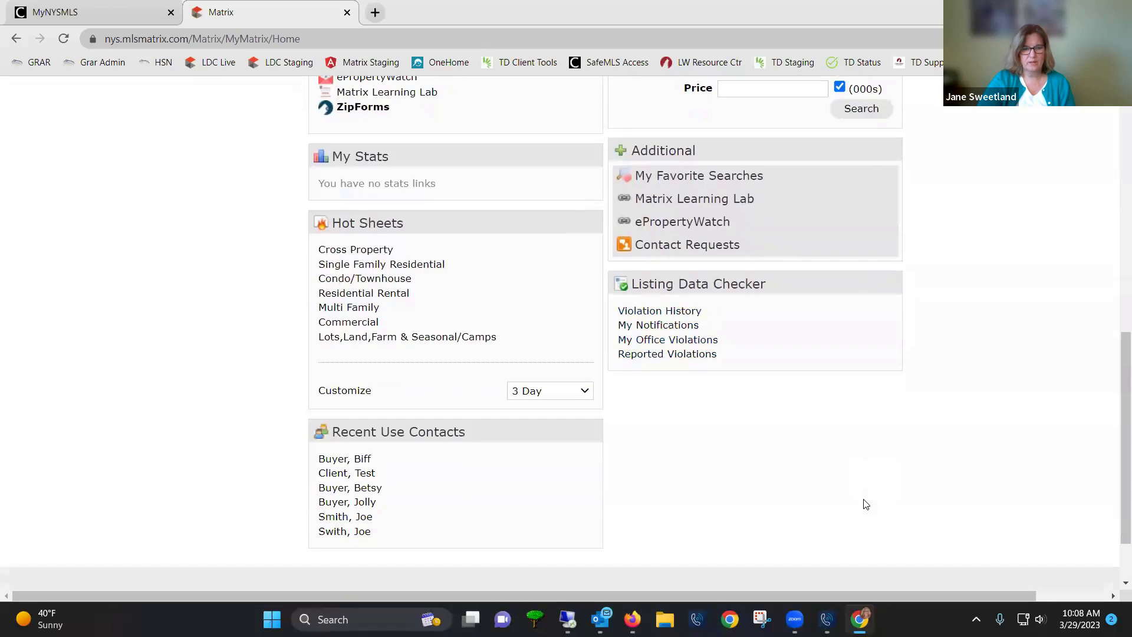
left_click(717, 177)
left_click_drag(717, 177, 112, 118)
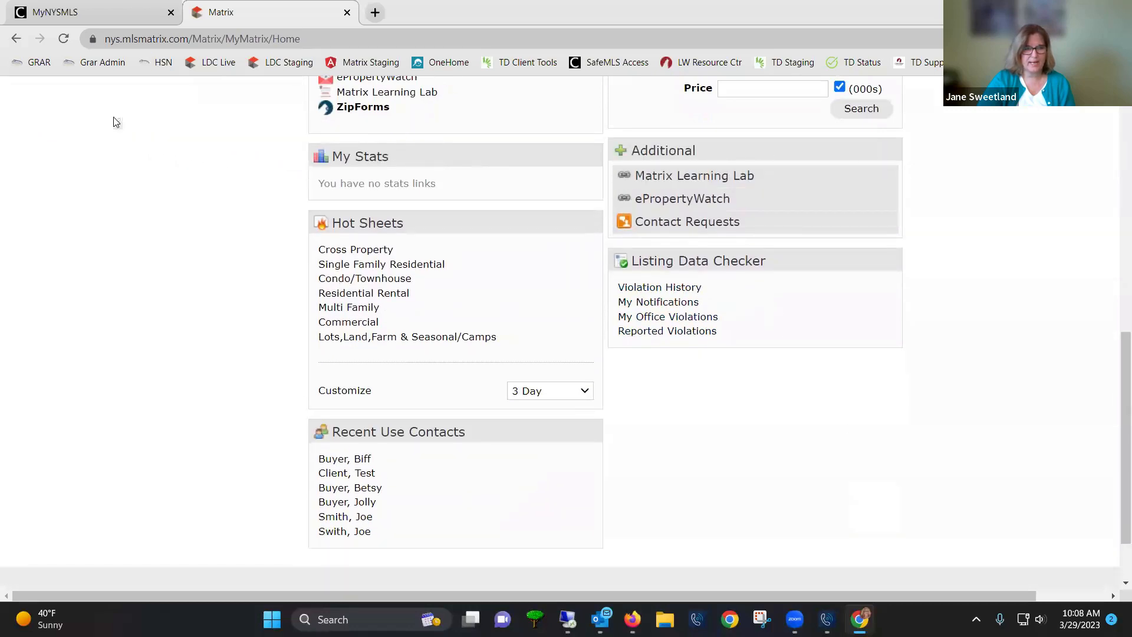
scroll(202, 298, "up", 5)
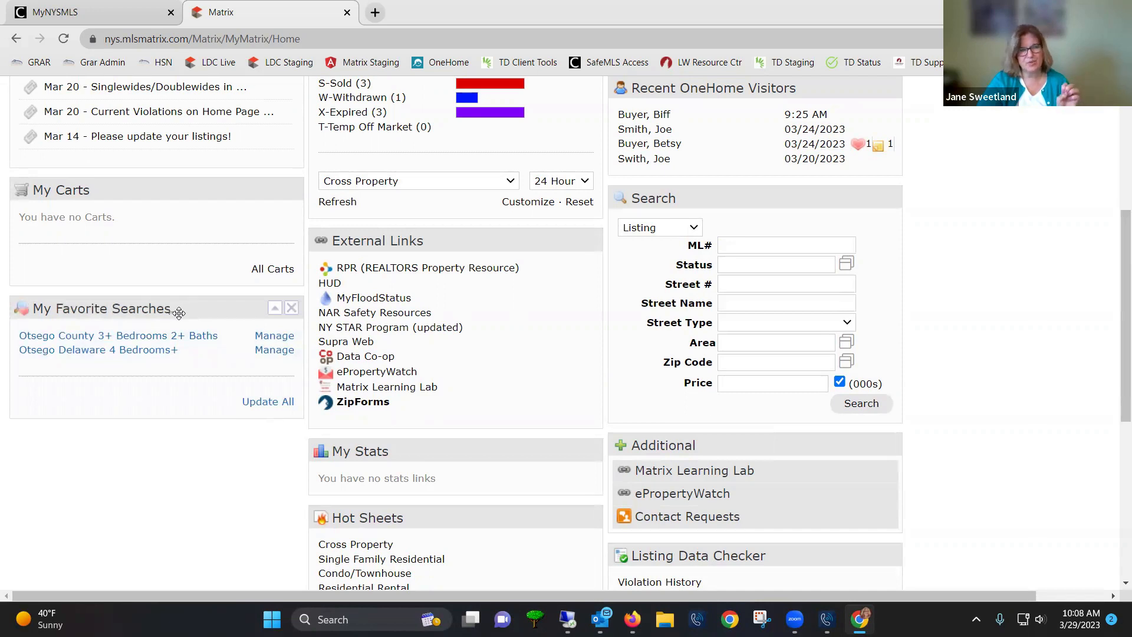
left_click_drag(190, 308, 784, 207)
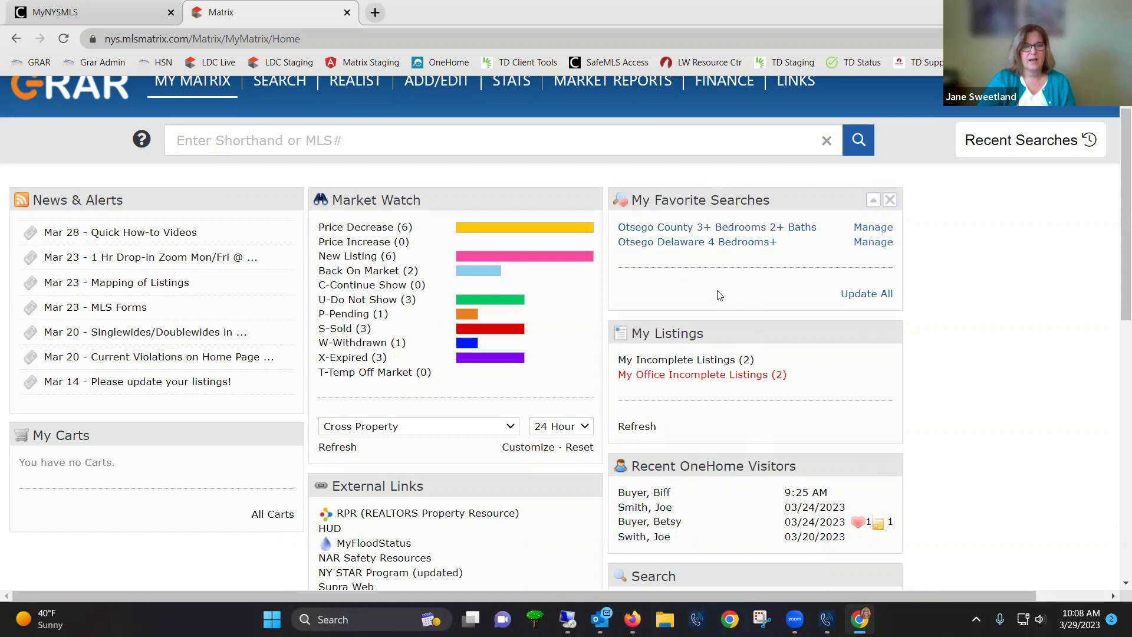
scroll(707, 298, "up", 1)
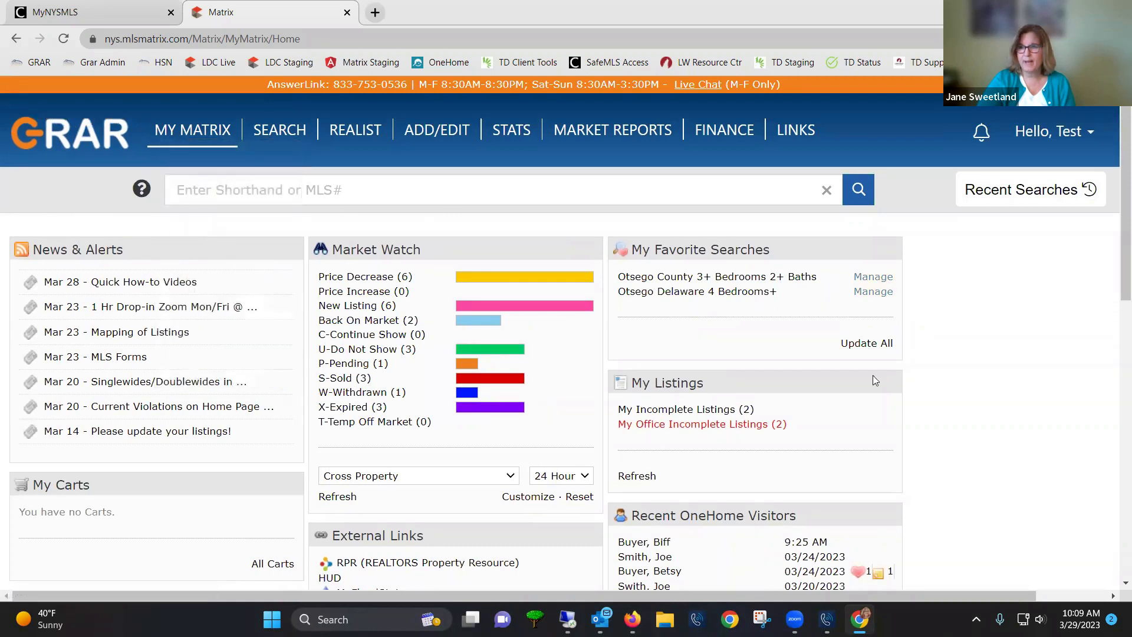
Rerun the 10:04 AM Otsego residential search from Recent Searches, returning 13 listings
left_click(1004, 195)
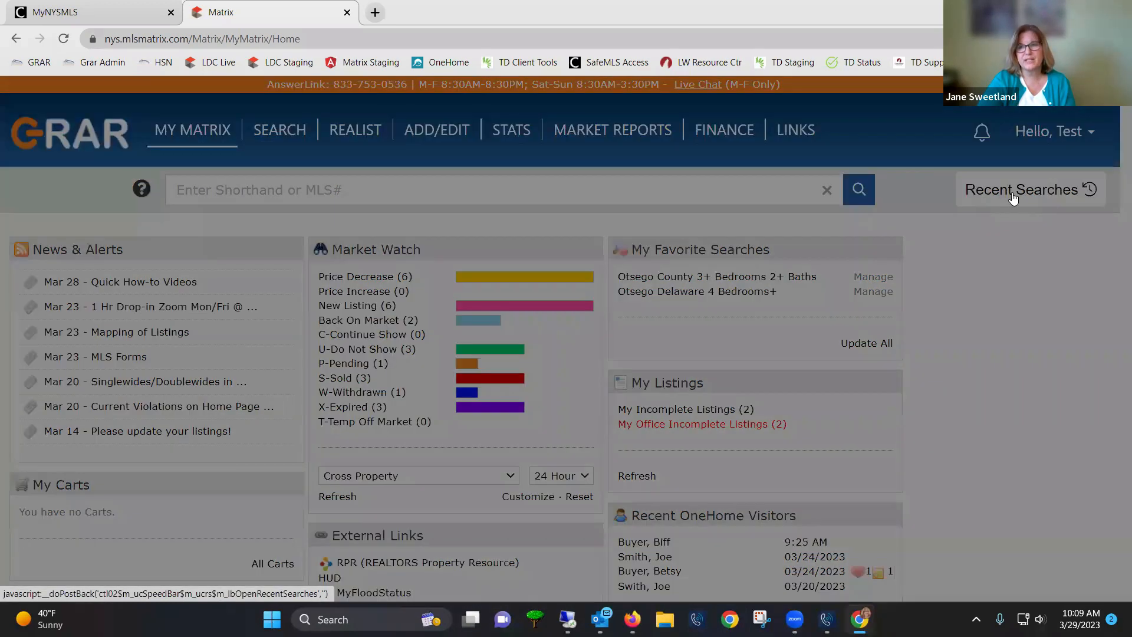
scroll(1029, 236, "down", 5)
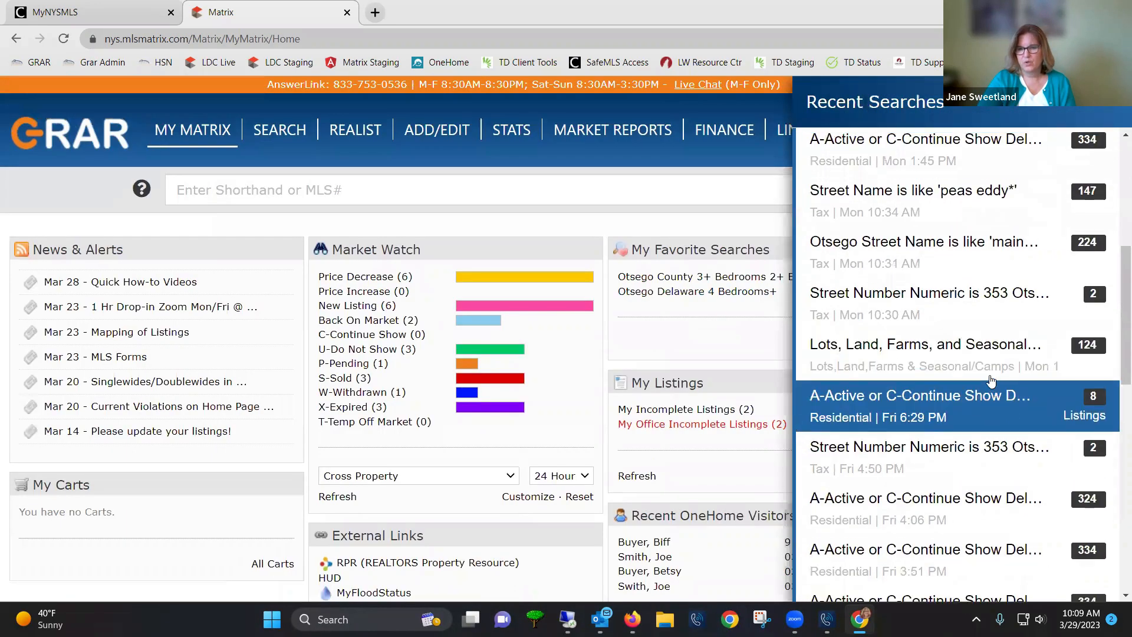
scroll(989, 382, "up", 5)
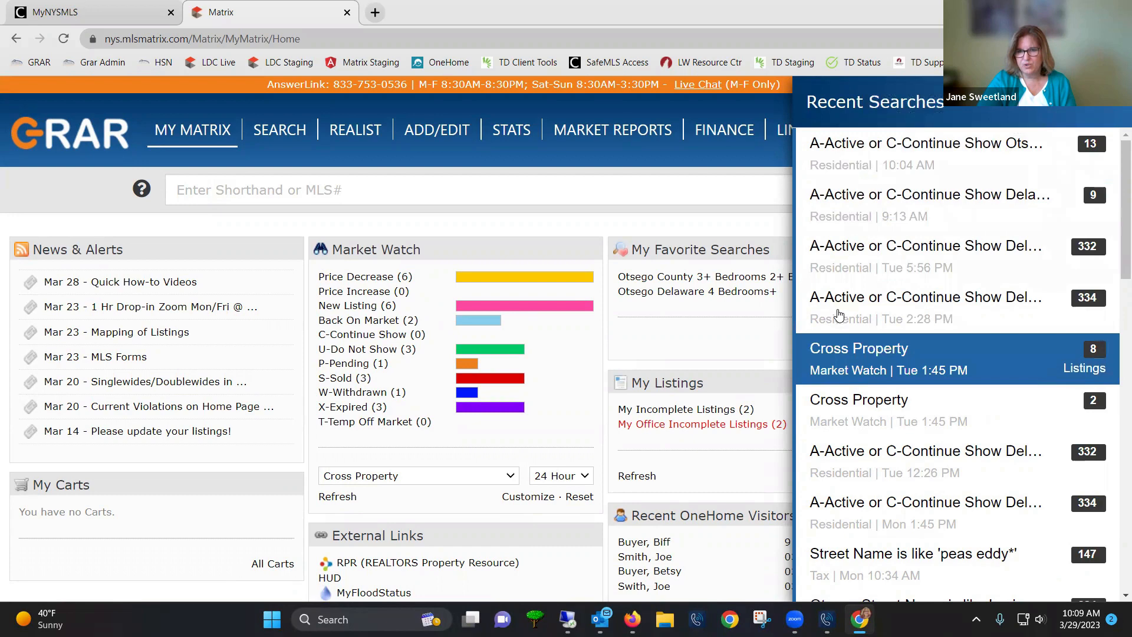
mouse_move(849, 376)
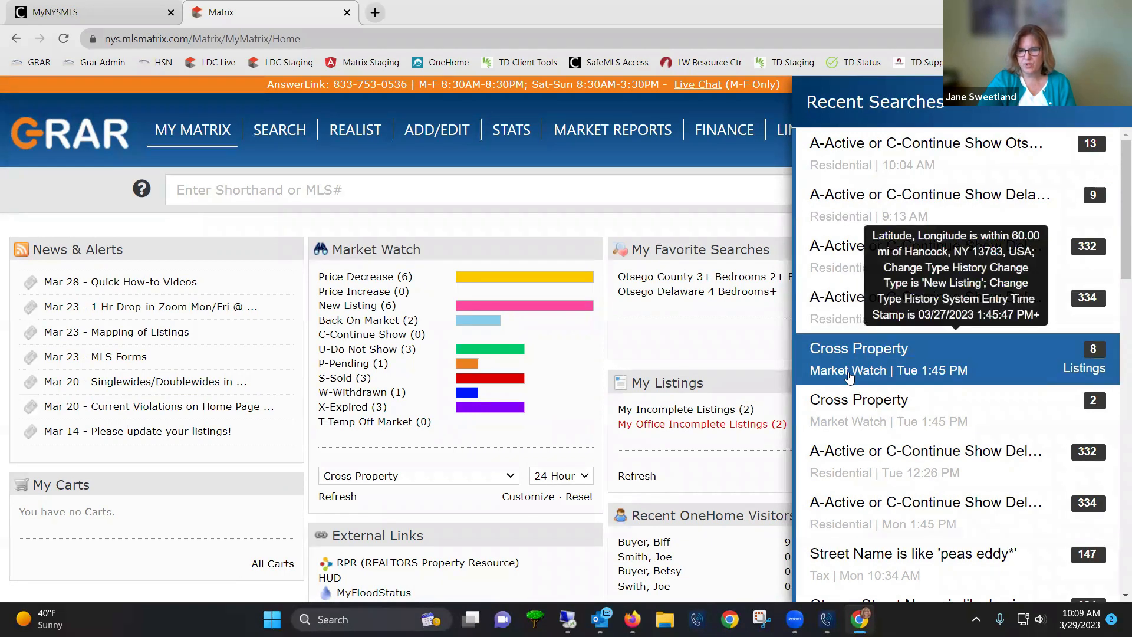
scroll(869, 457, "down", 3)
mouse_move(816, 439)
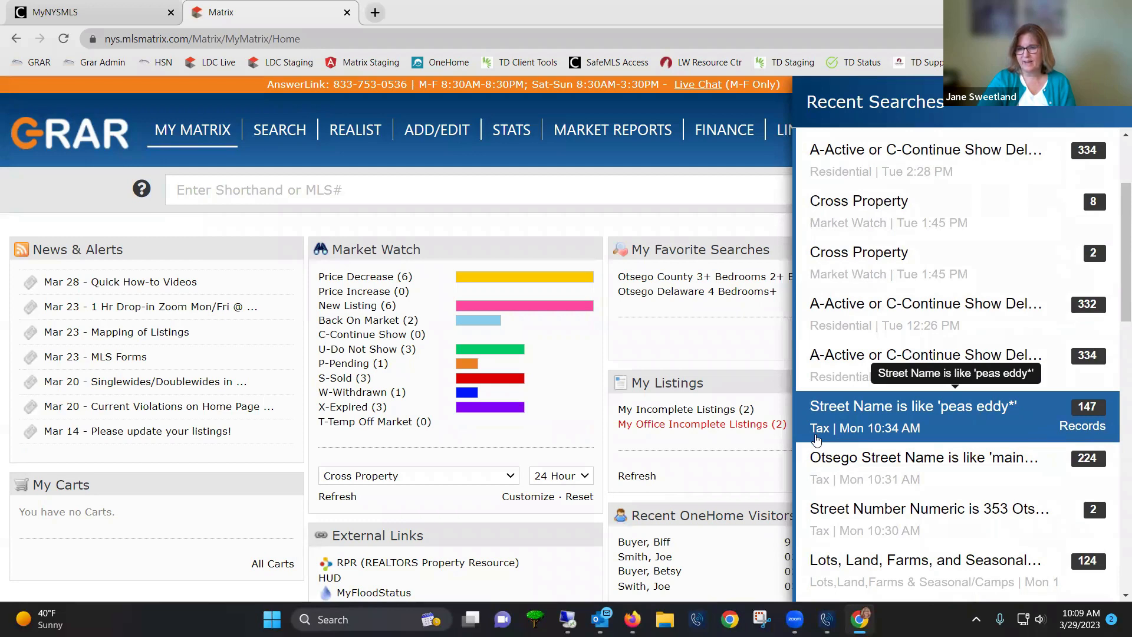
scroll(820, 442, "down", 3)
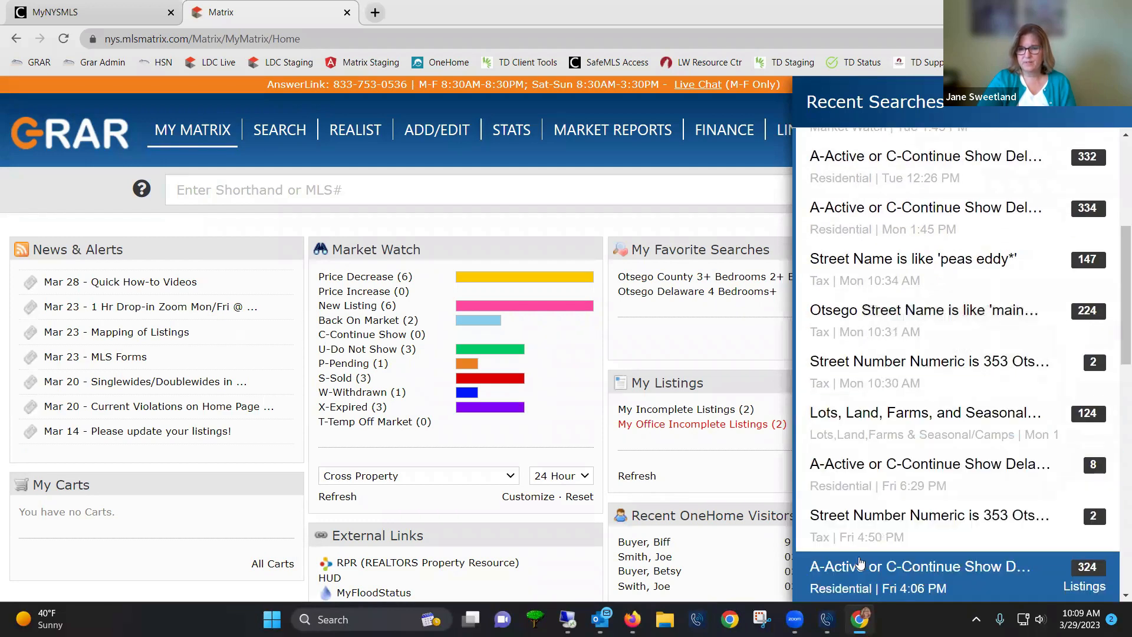
scroll(858, 566, "down", 1)
scroll(859, 558, "down", 2)
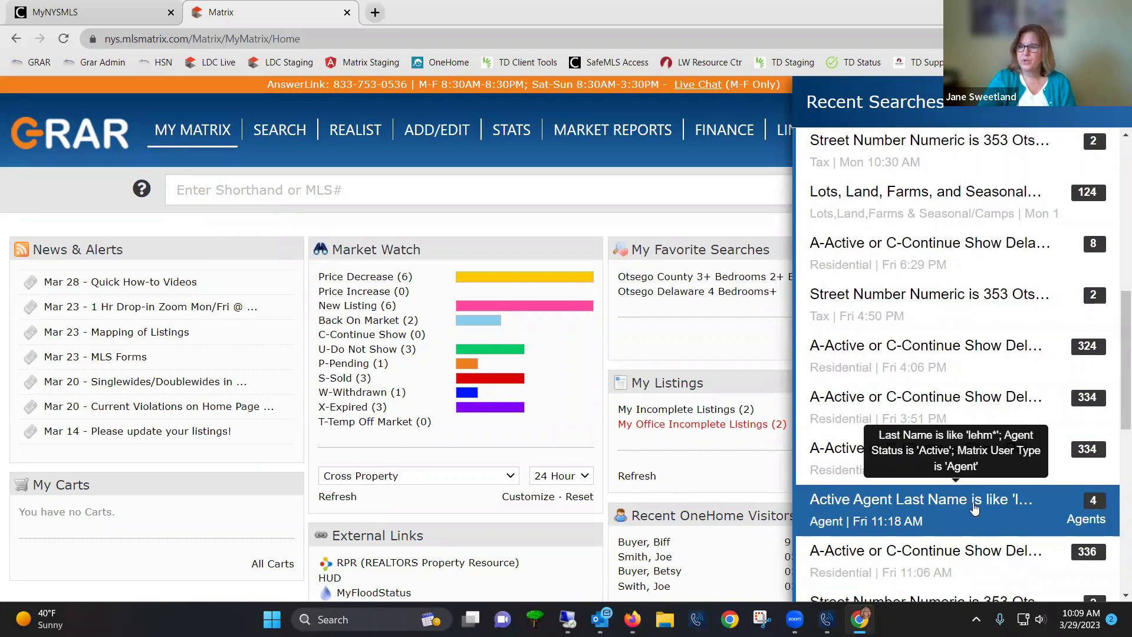
scroll(1072, 516, "down", 4)
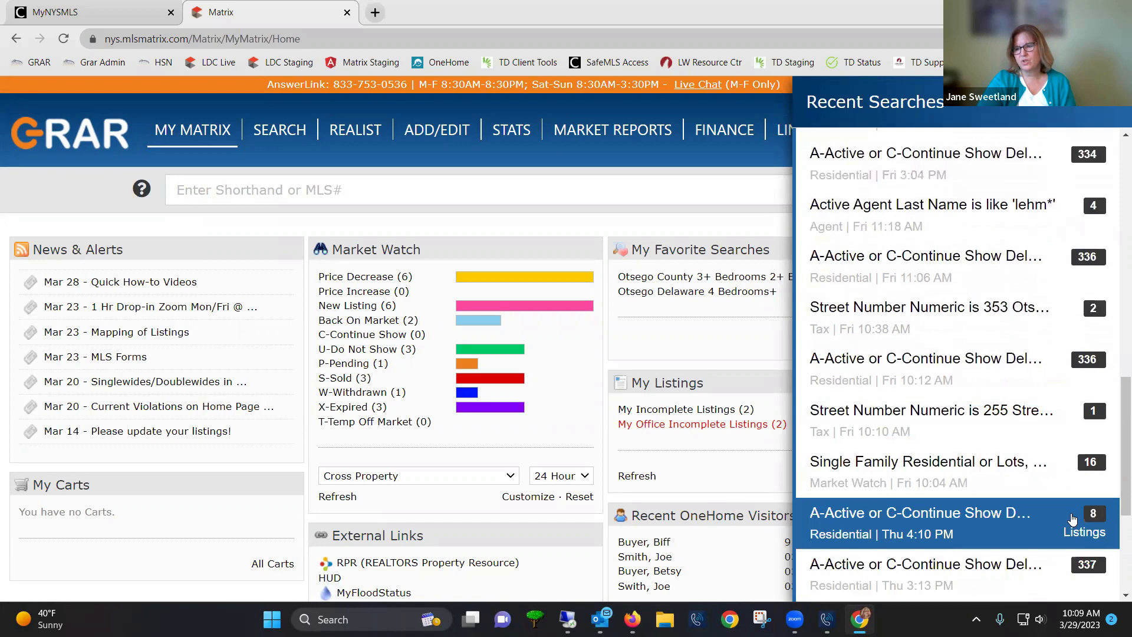
scroll(999, 384, "up", 10)
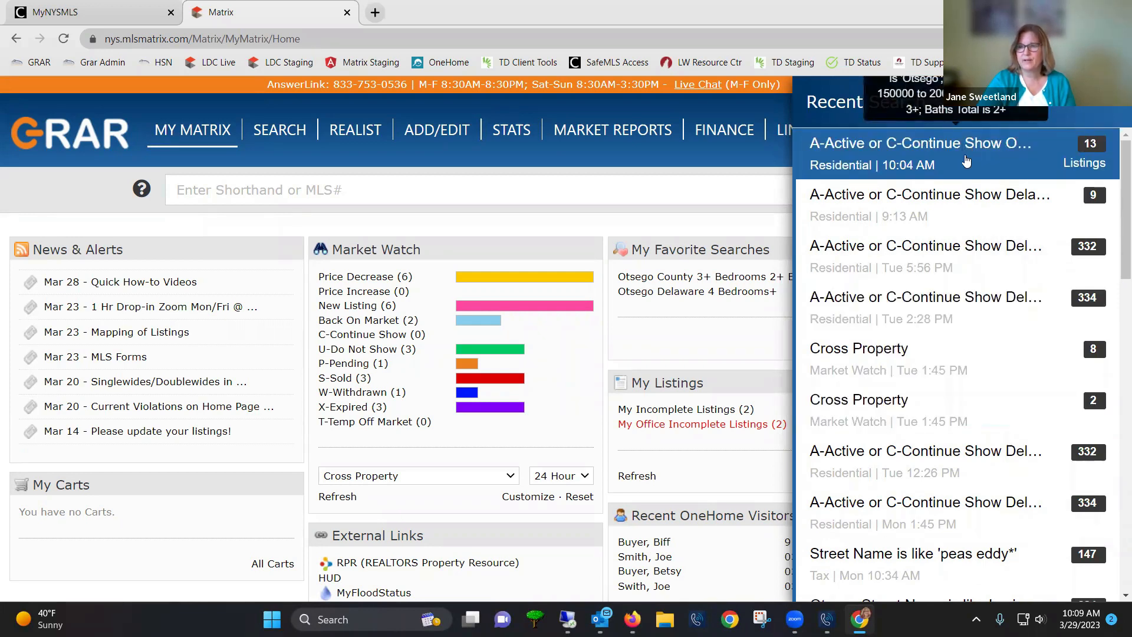
left_click(998, 167)
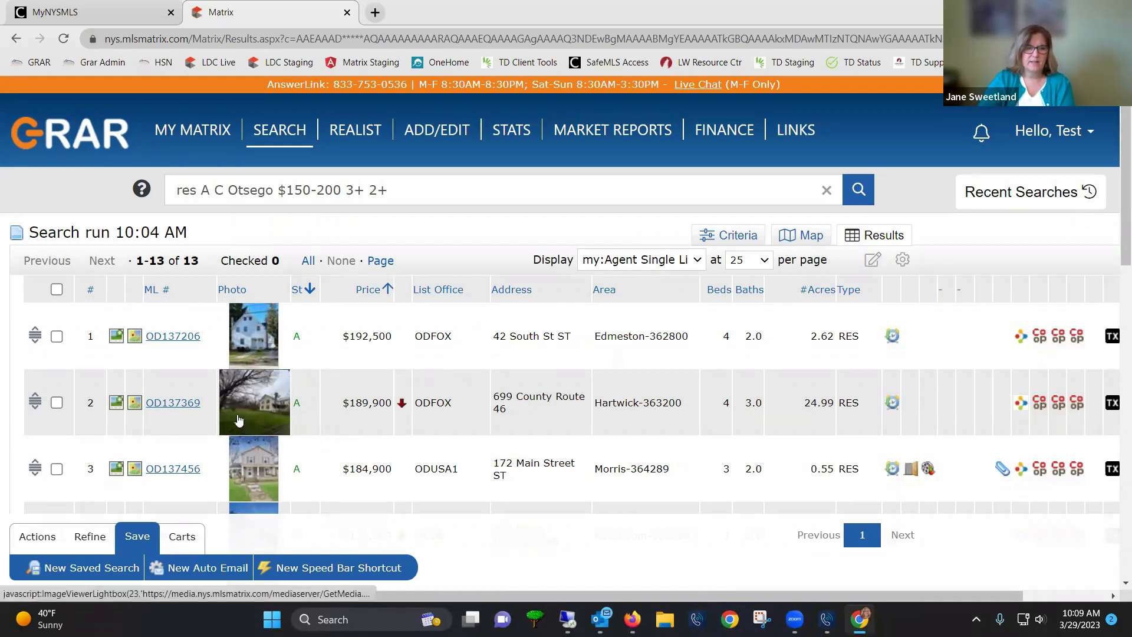
Start a New Auto Email for the 13-listing Otsego search results
mouse_move(167, 124)
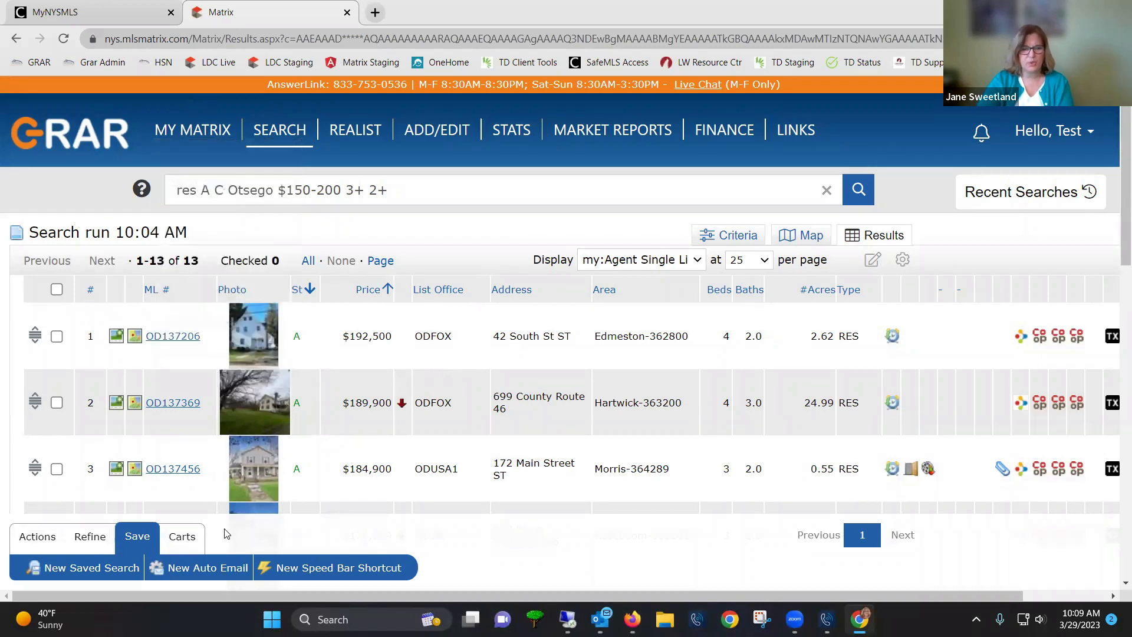
left_click(211, 570)
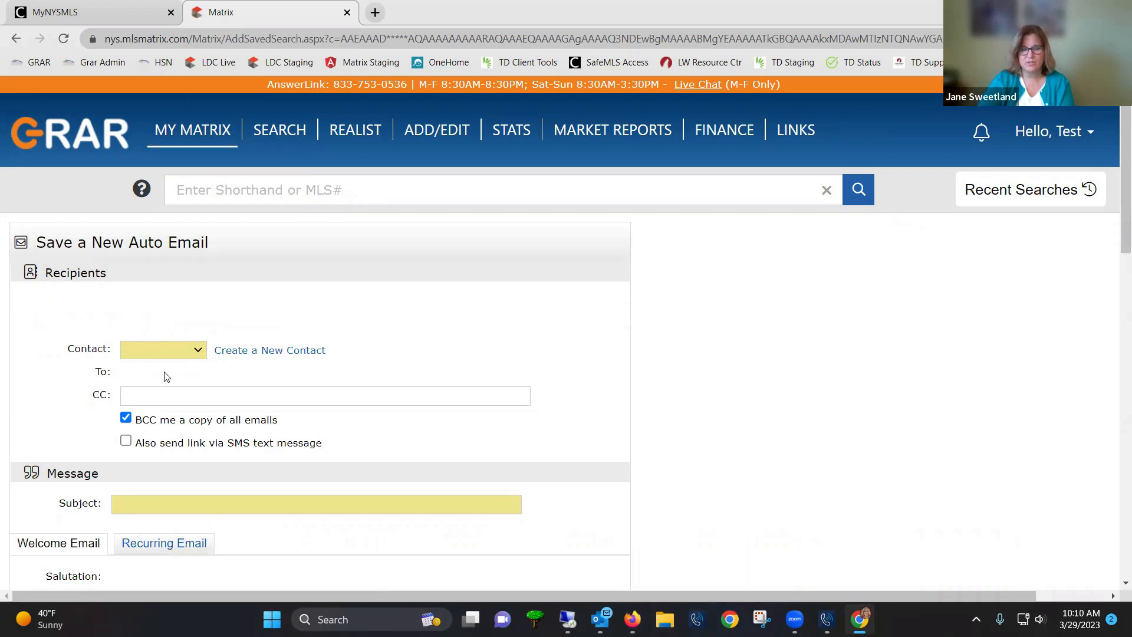
Create a new contact with the buyer's first name, last name and e-mail address
left_click(198, 351)
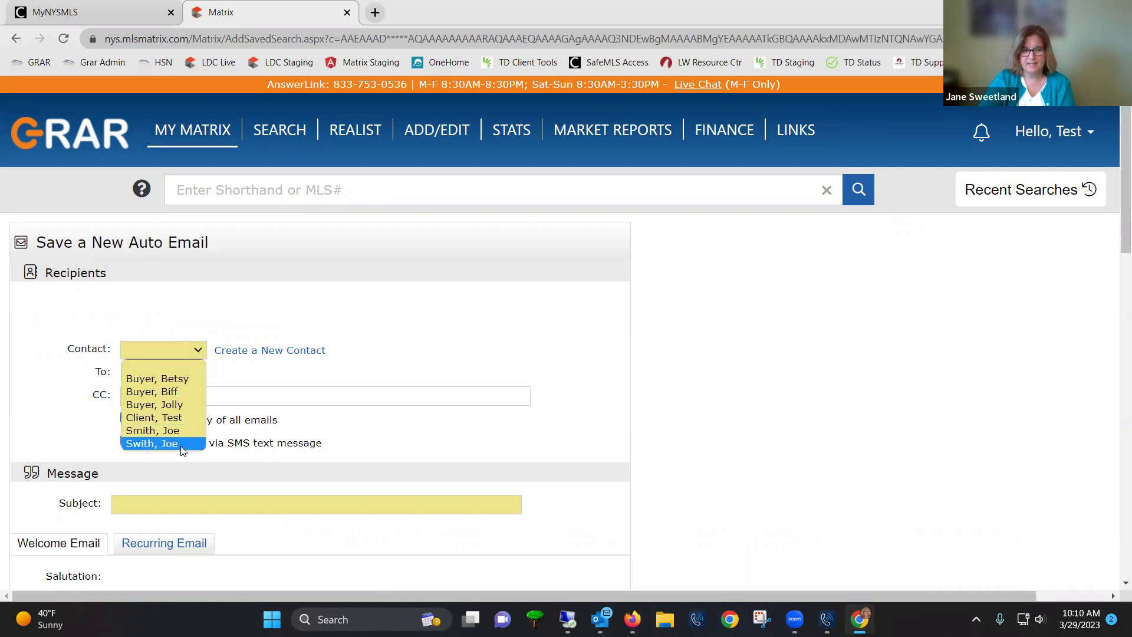
left_click(256, 355)
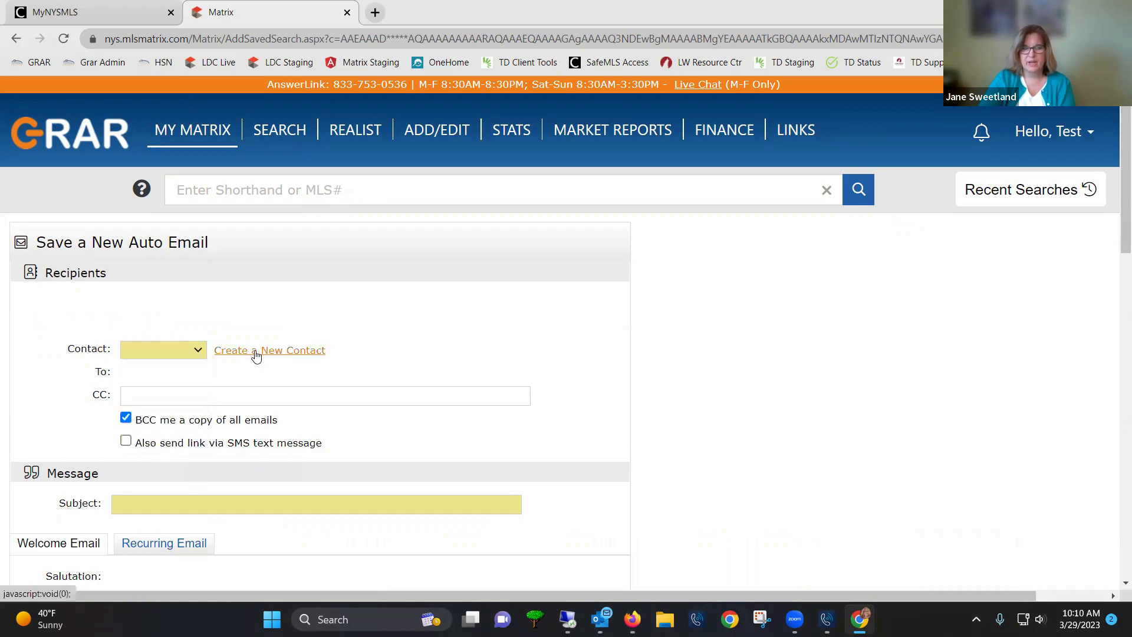
left_click(256, 355)
left_click(413, 208)
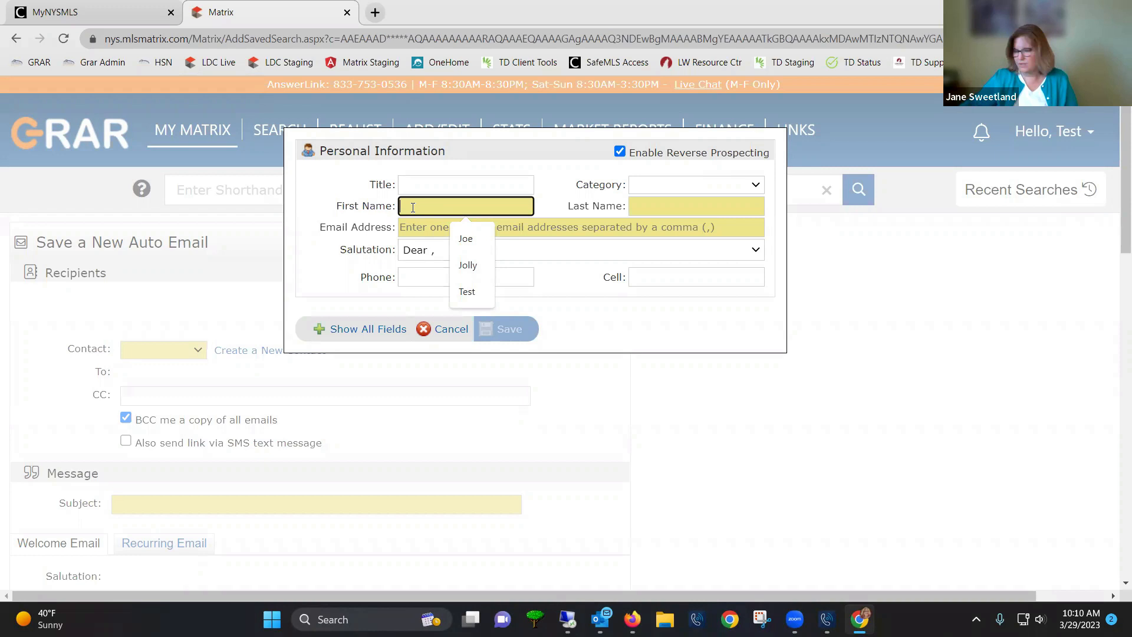
type("Brenda")
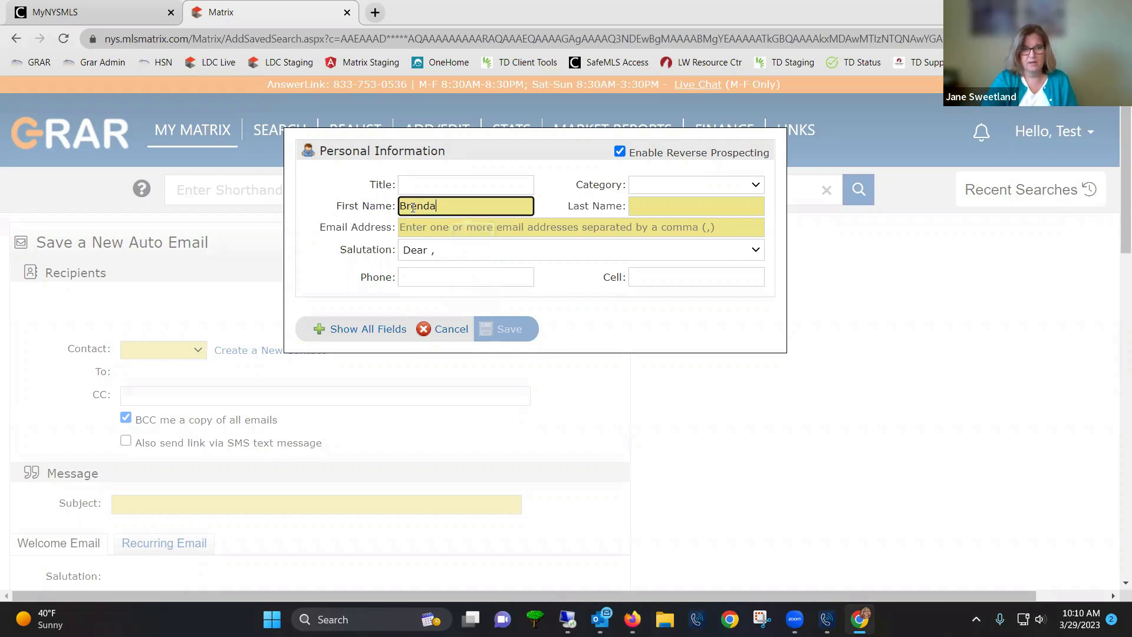
key("Tab")
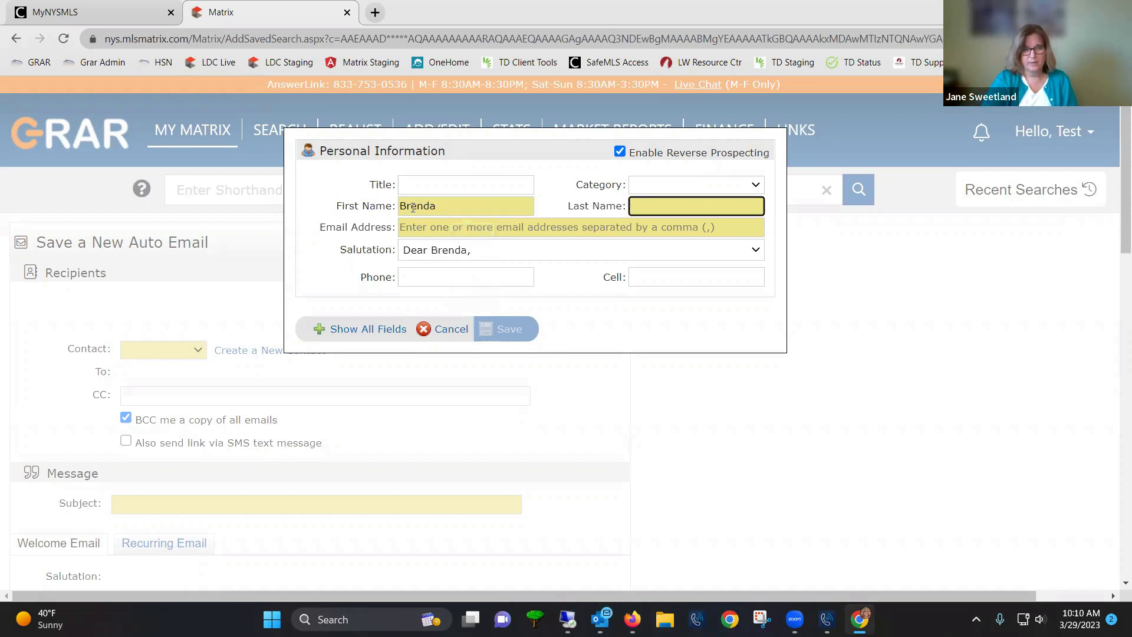
left_click(661, 211)
type("Buyer")
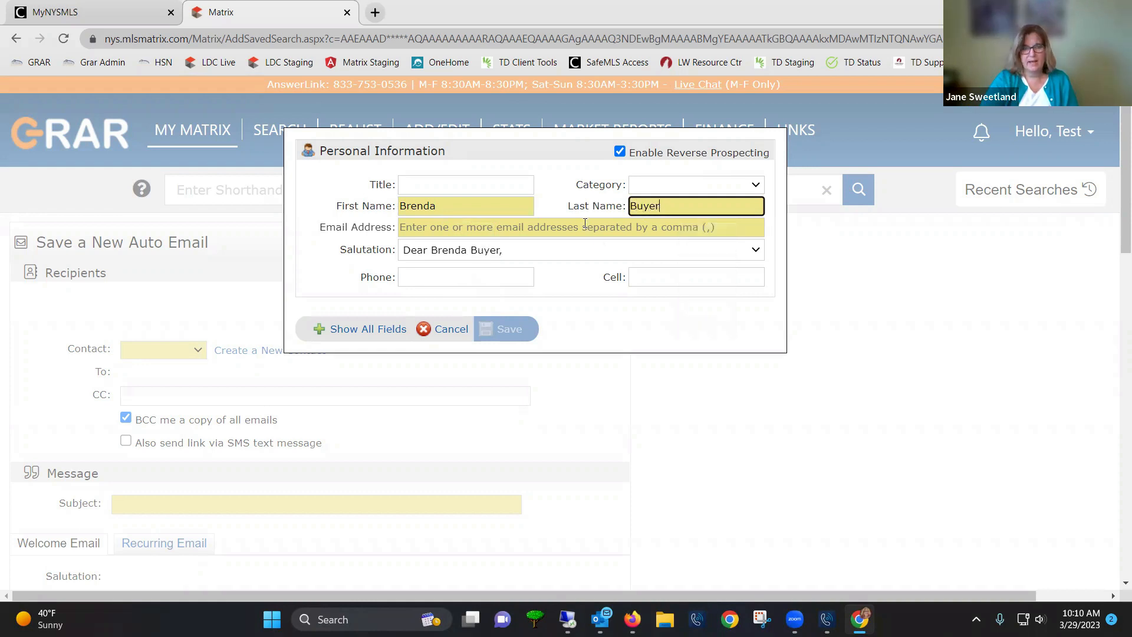
left_click(585, 226)
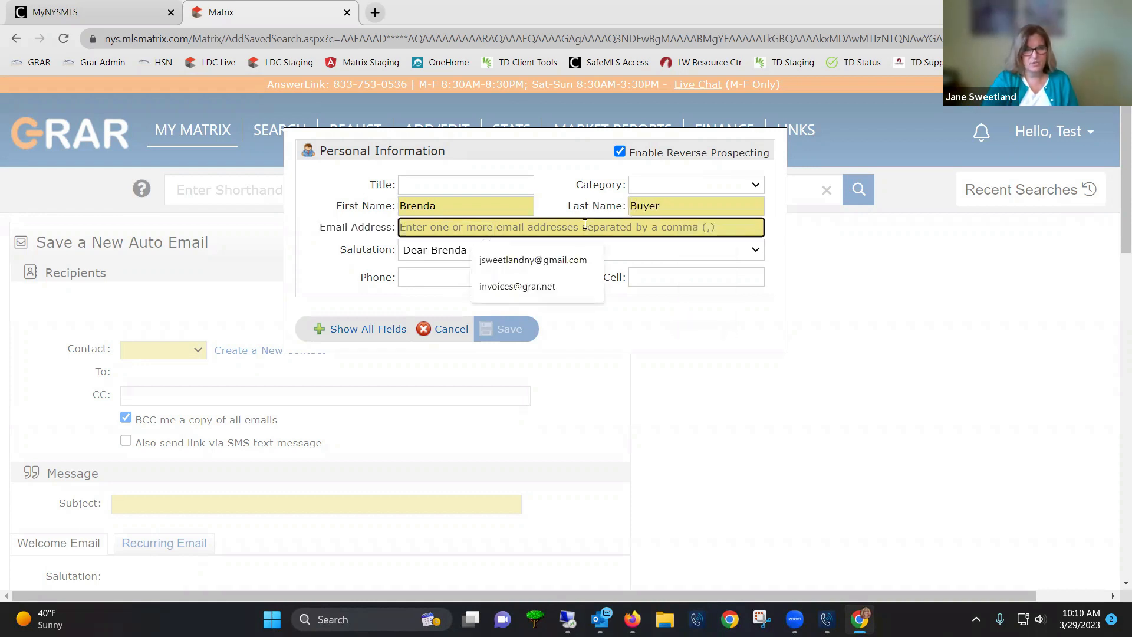
left_click(592, 262)
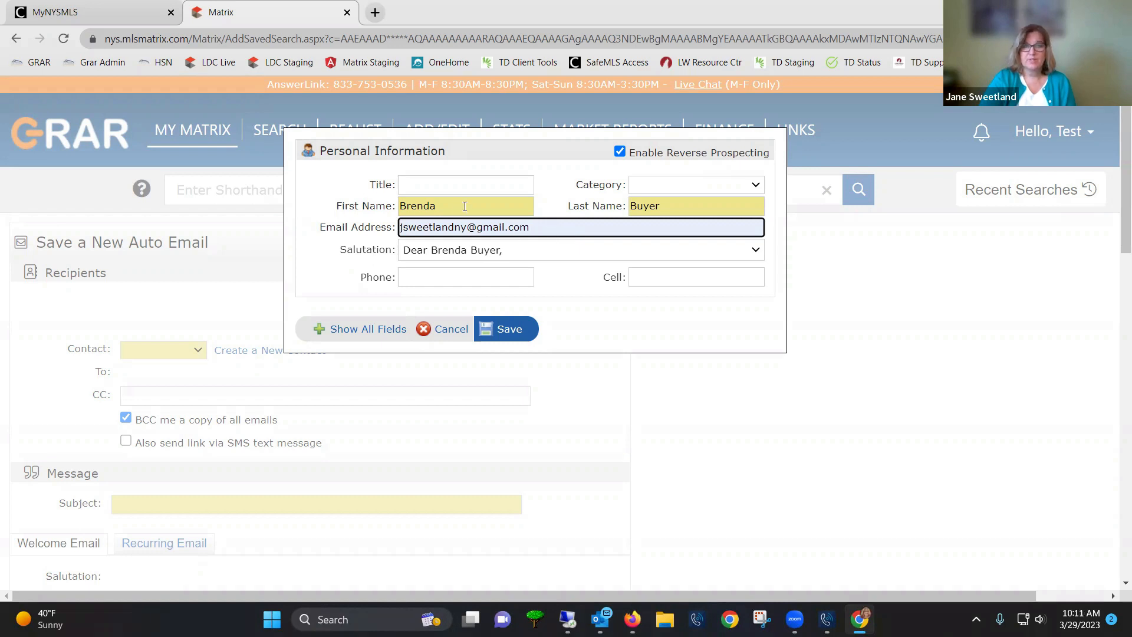
Show all of the contact's extra fields and review them
left_click(353, 331)
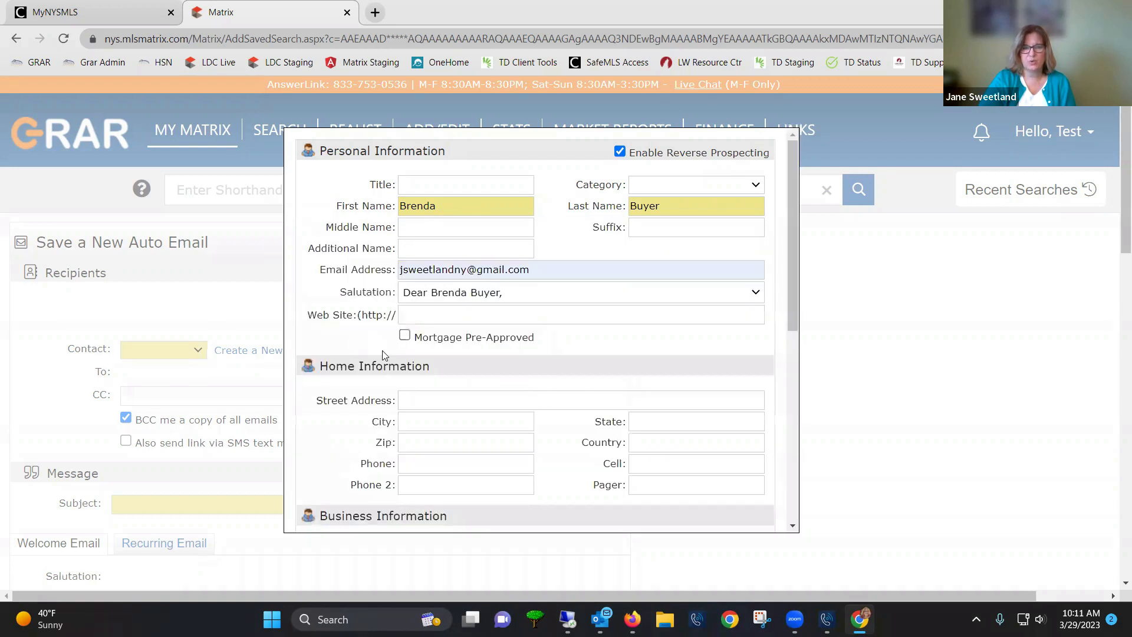
scroll(422, 384, "down", 1)
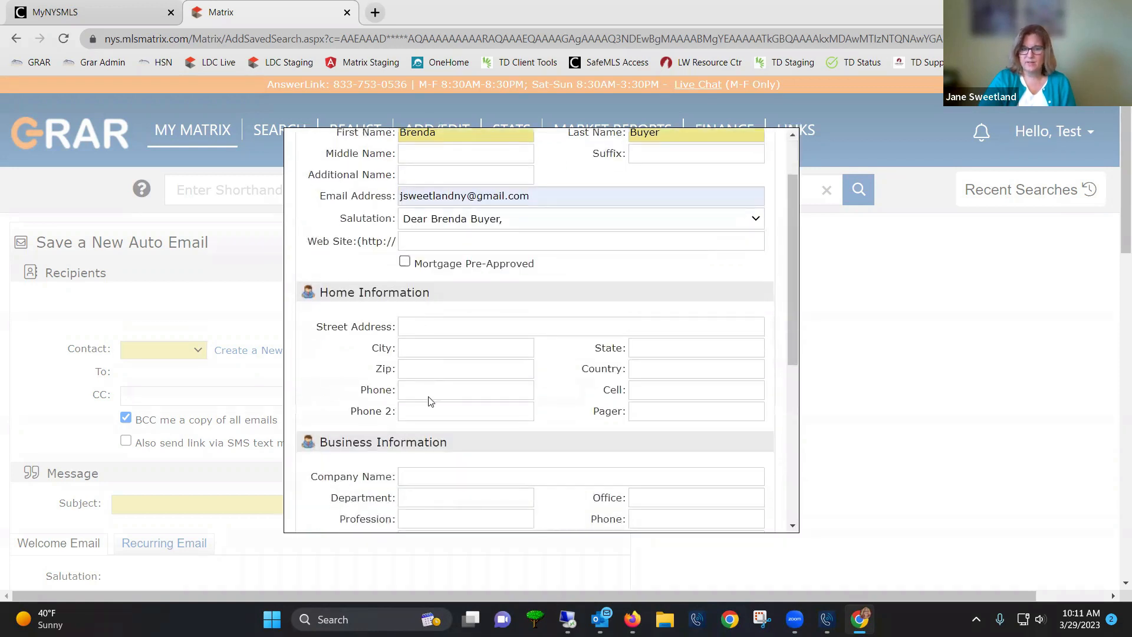
scroll(430, 395, "down", 8)
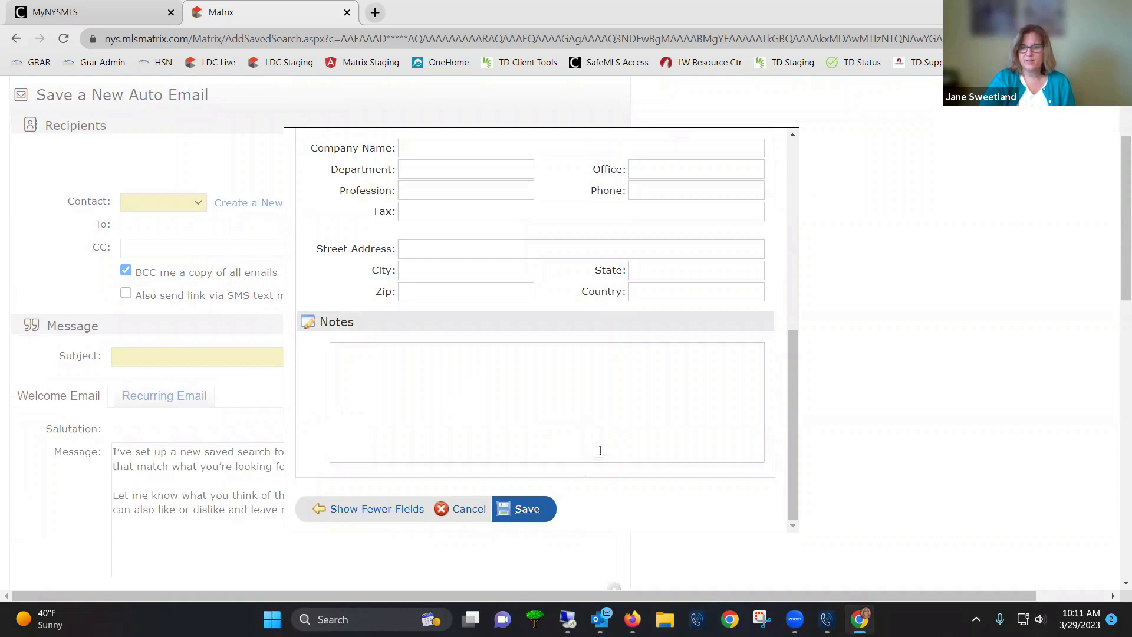
scroll(598, 450, "up", 5)
scroll(600, 450, "up", 2)
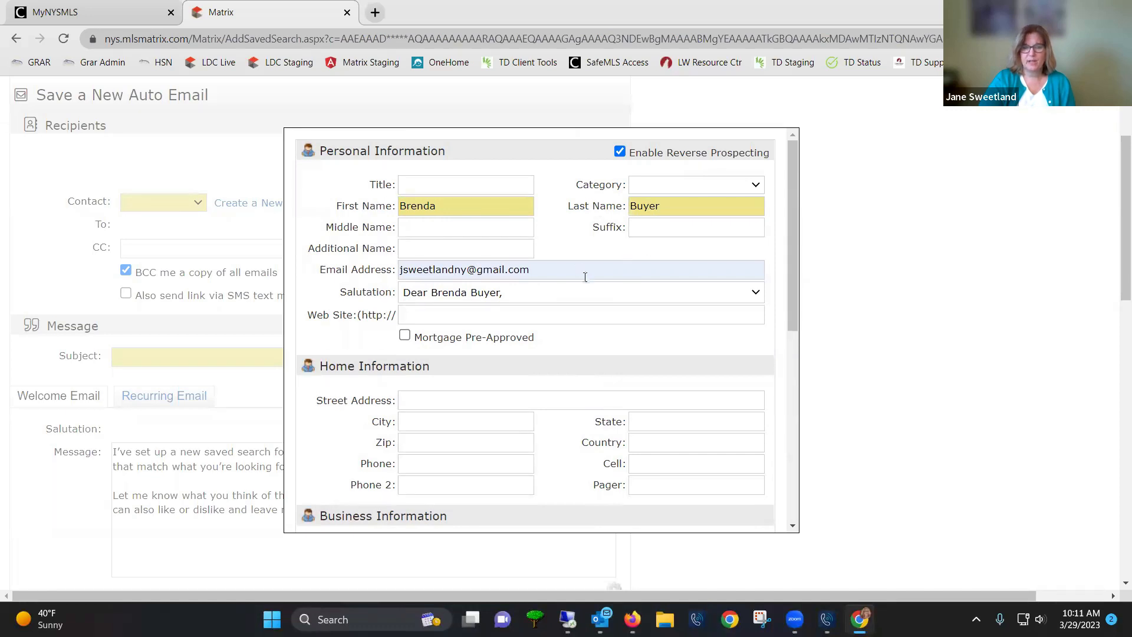
scroll(584, 283, "down", 7)
Save the new buyer contact and leave SMS link sending off after viewing its opt-in notice
left_click(528, 514)
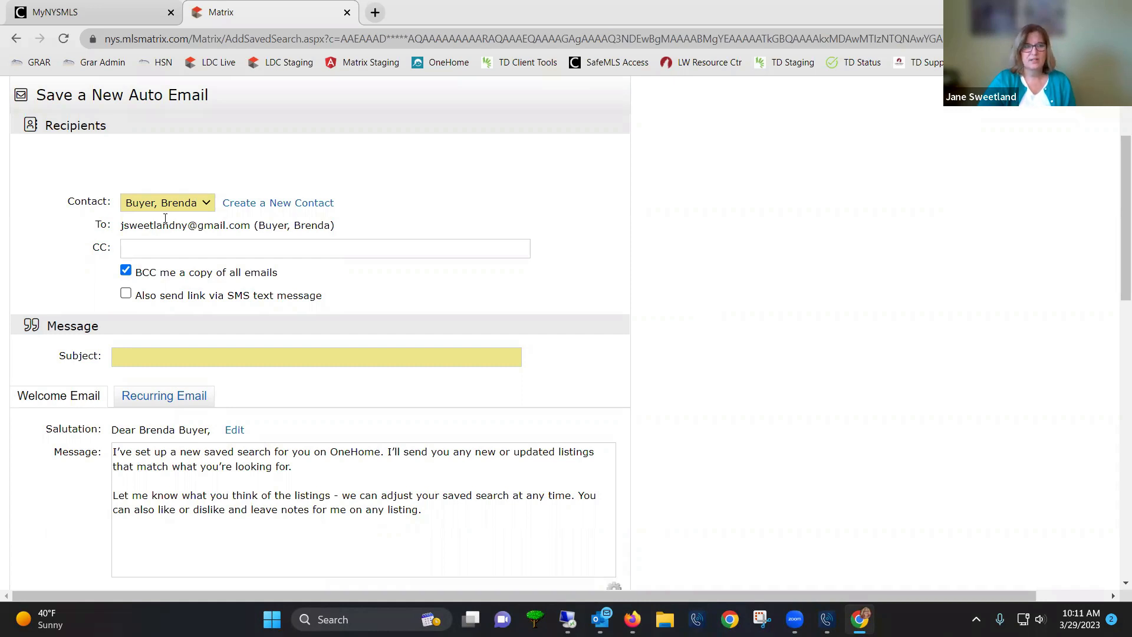
left_click(126, 295)
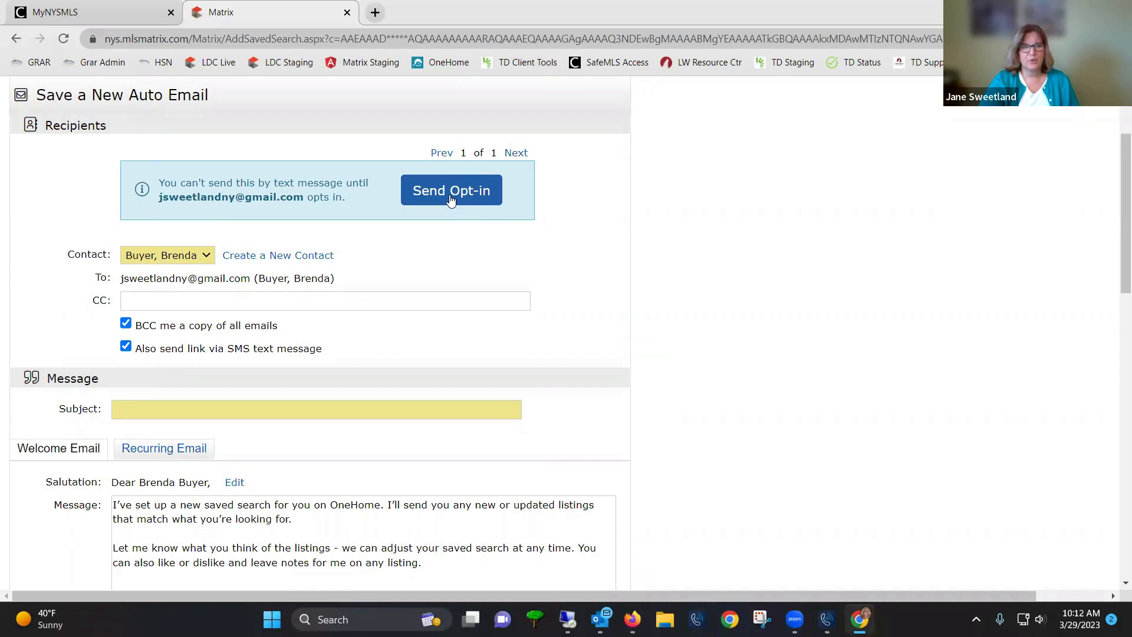
left_click(126, 348)
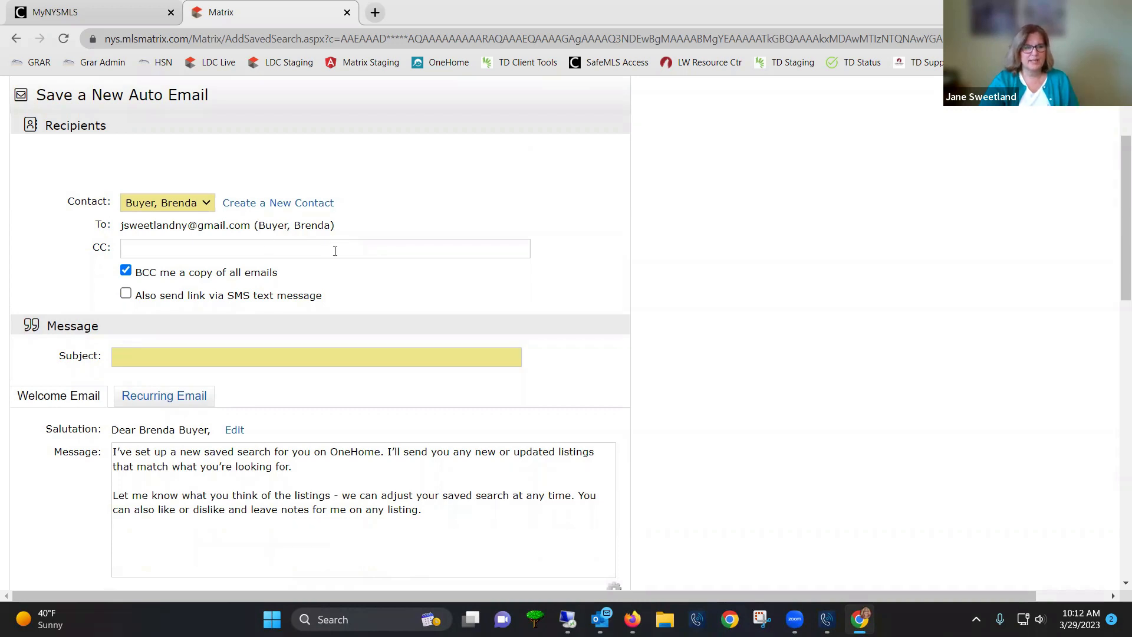
Enter 'Otsego County 4+ Bedrooms 2+ Baths' as the auto email subject
left_click(234, 361)
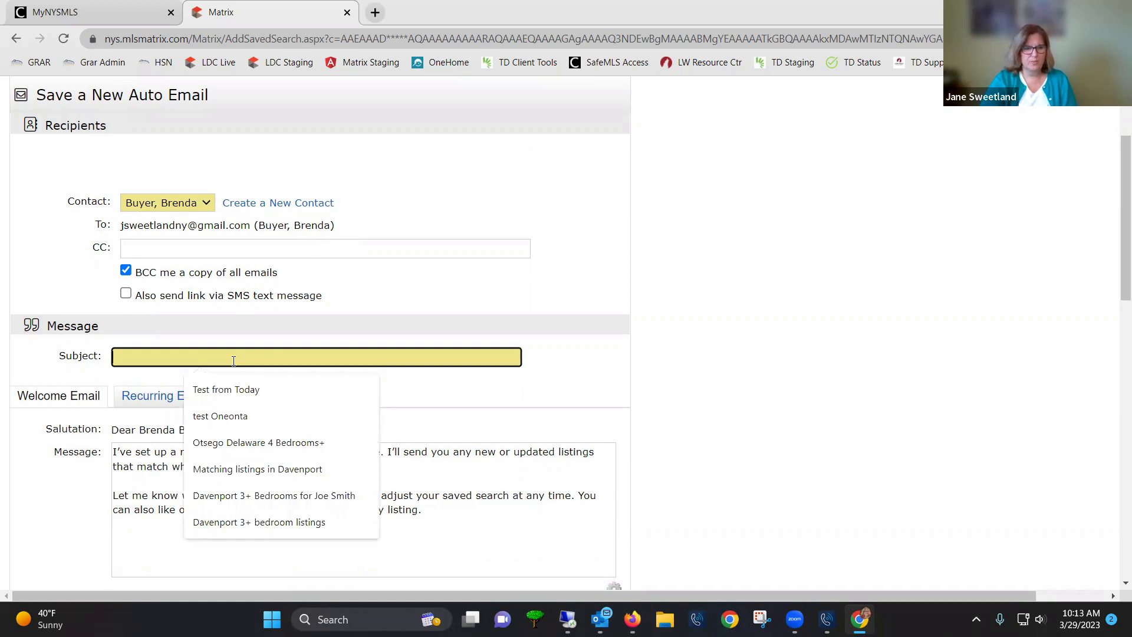
type("Otse")
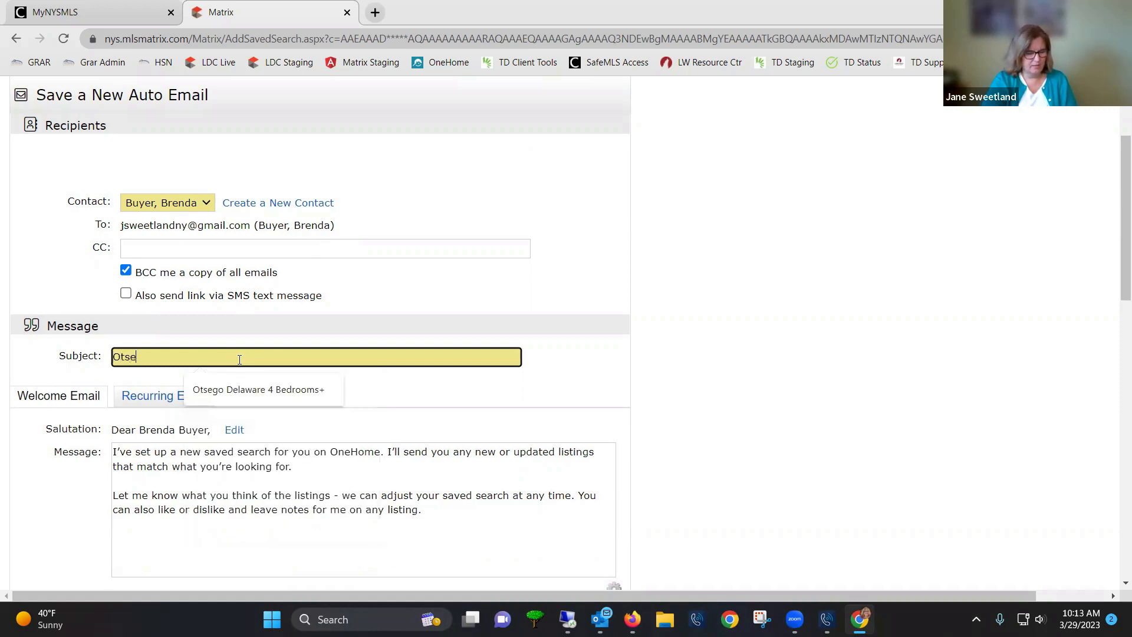
type("go COunty")
key("BackSpace")
key("BackSpace")
key("BackSpace")
key("BackSpace")
key("BackSpace")
type("ounty ")
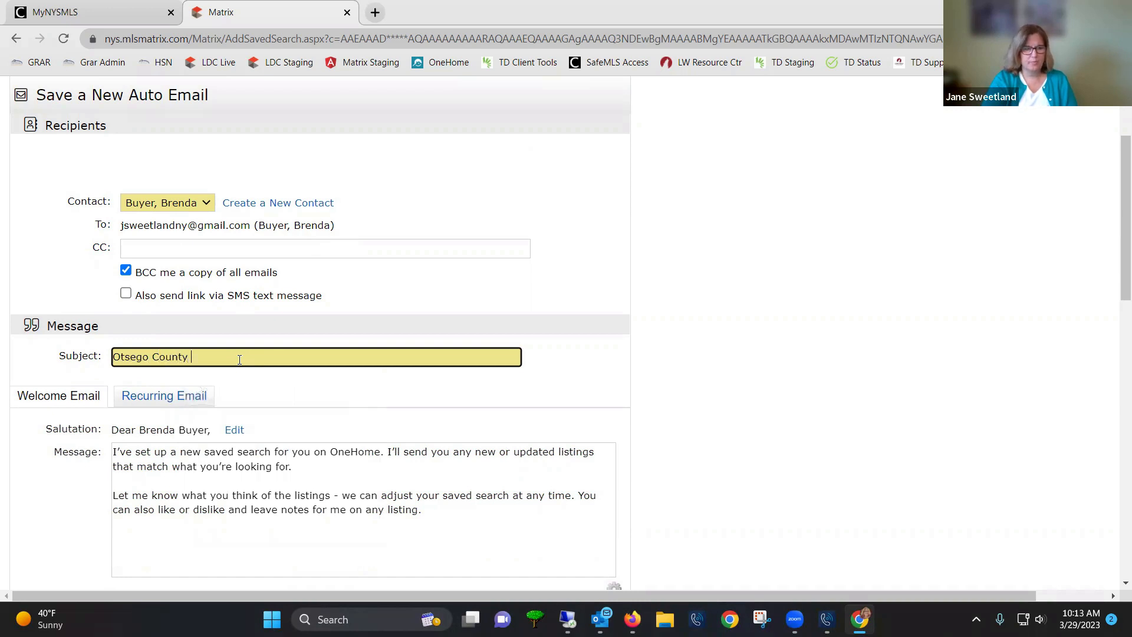
type("4+ Be")
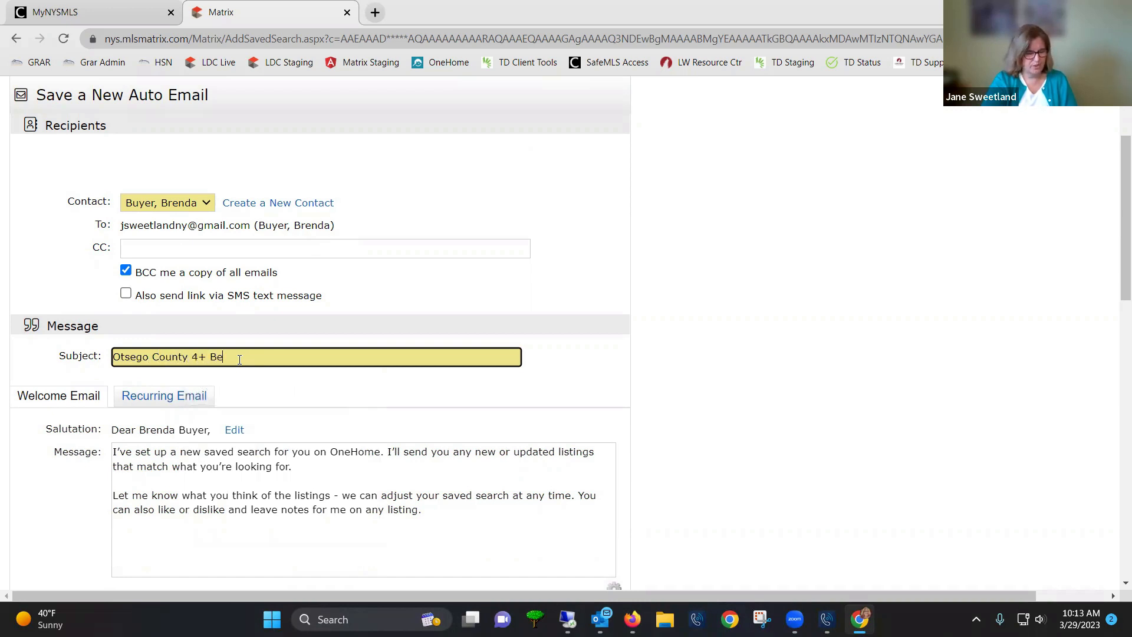
type("drooms 2+ Baths")
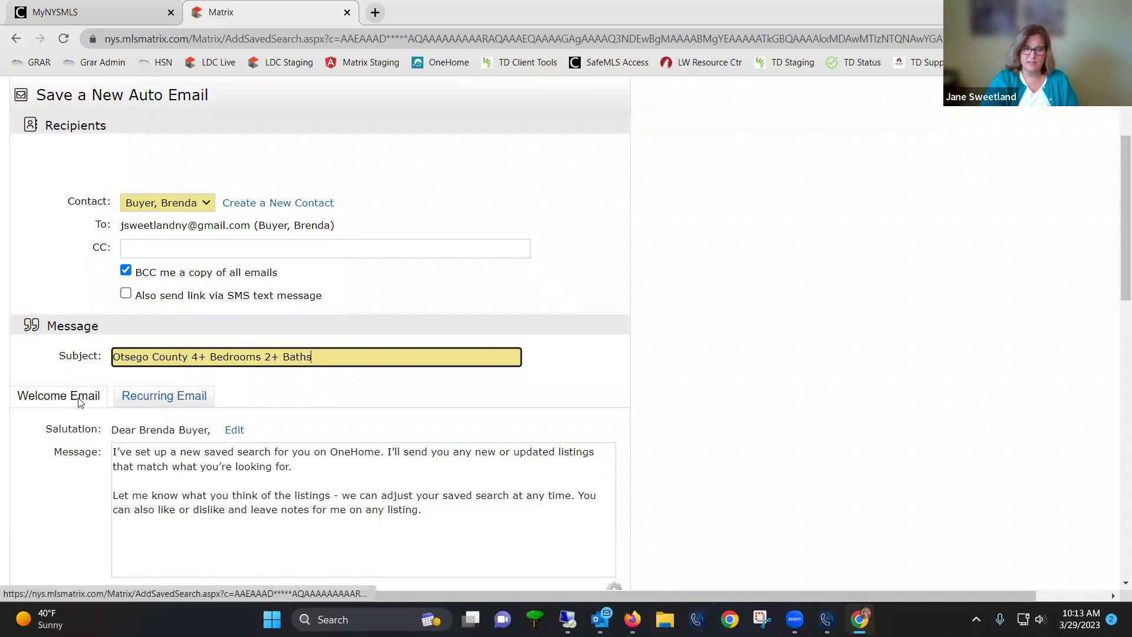
scroll(169, 490, "down", 1)
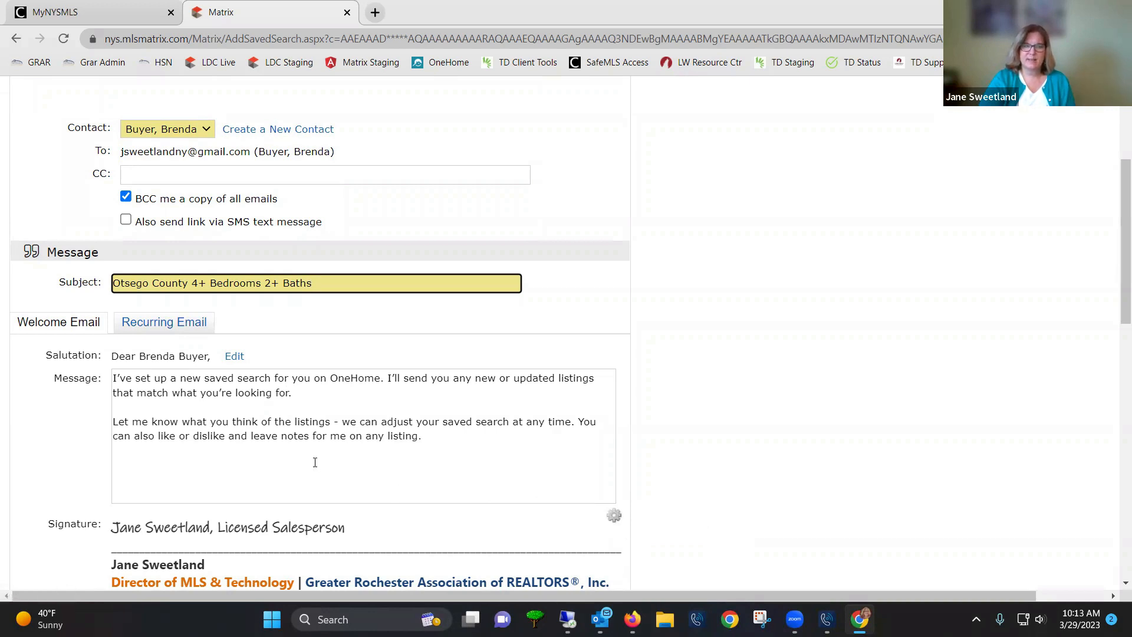
Switch to the Recurring Email message and review its empty message box above the signature
left_click(182, 328)
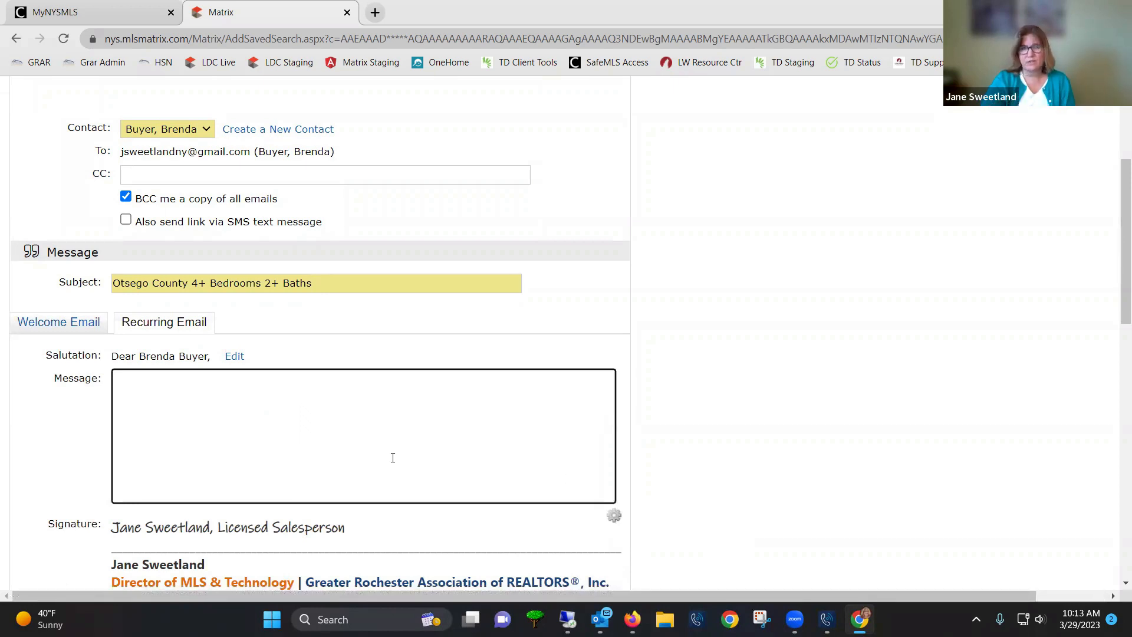
left_click(196, 386)
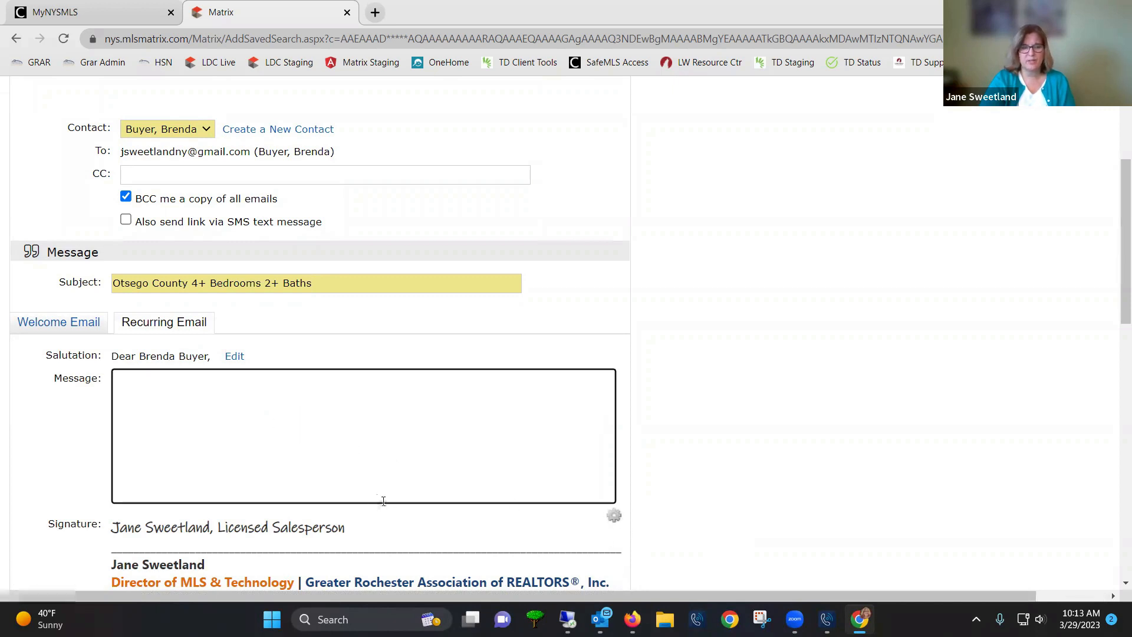
scroll(389, 478, "down", 1)
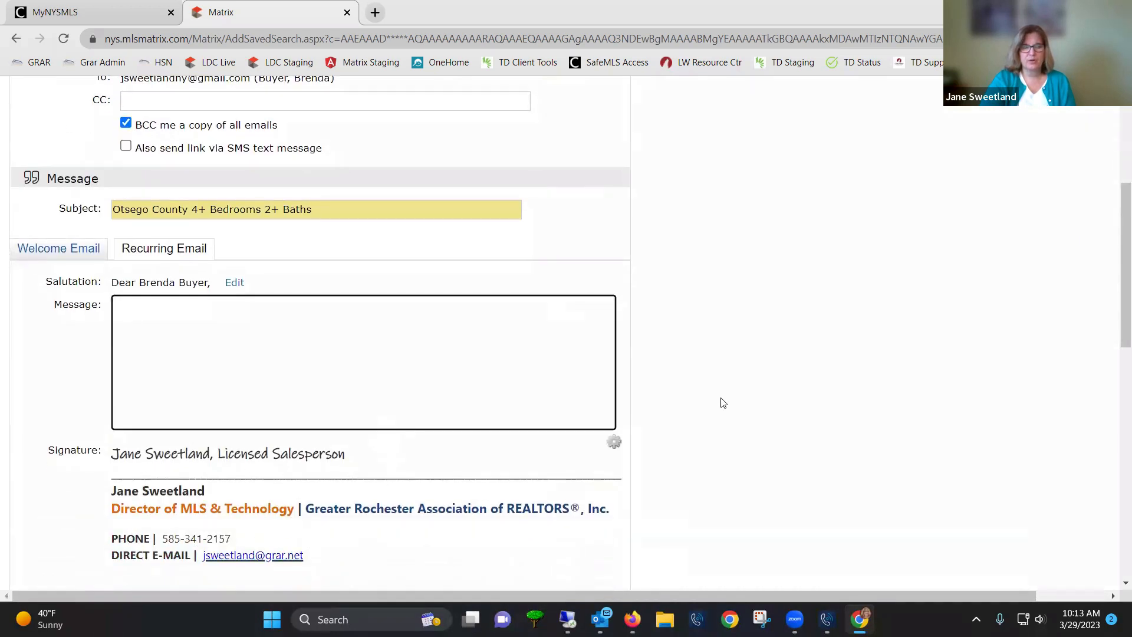
scroll(904, 357, "up", 3)
scroll(1049, 136, "up", 1)
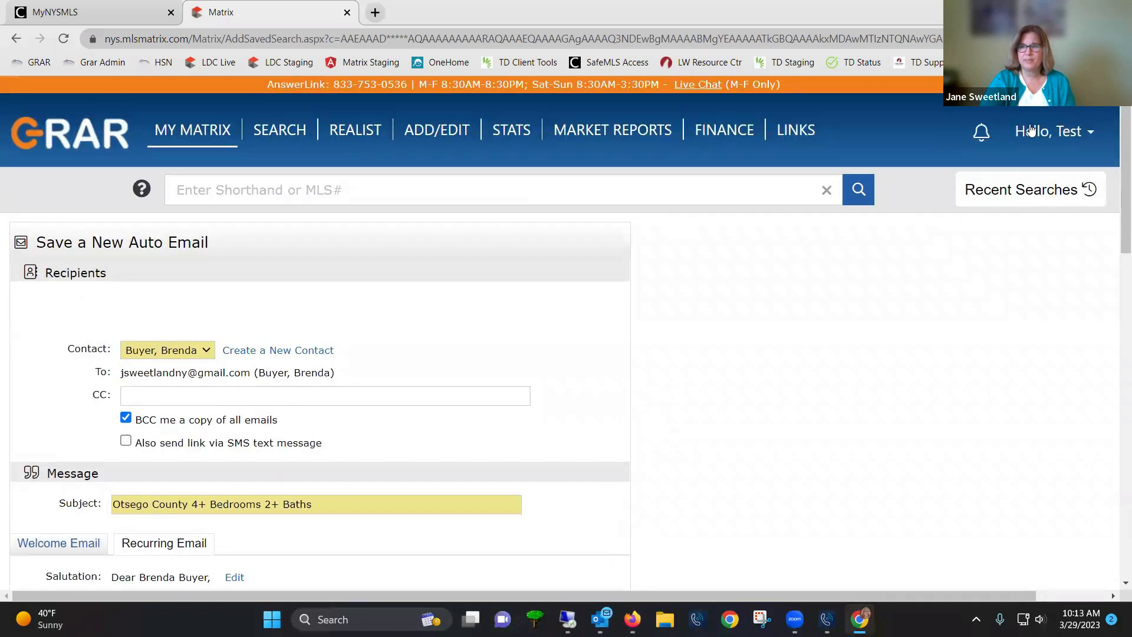
left_click(1035, 130)
scroll(703, 345, "down", 7)
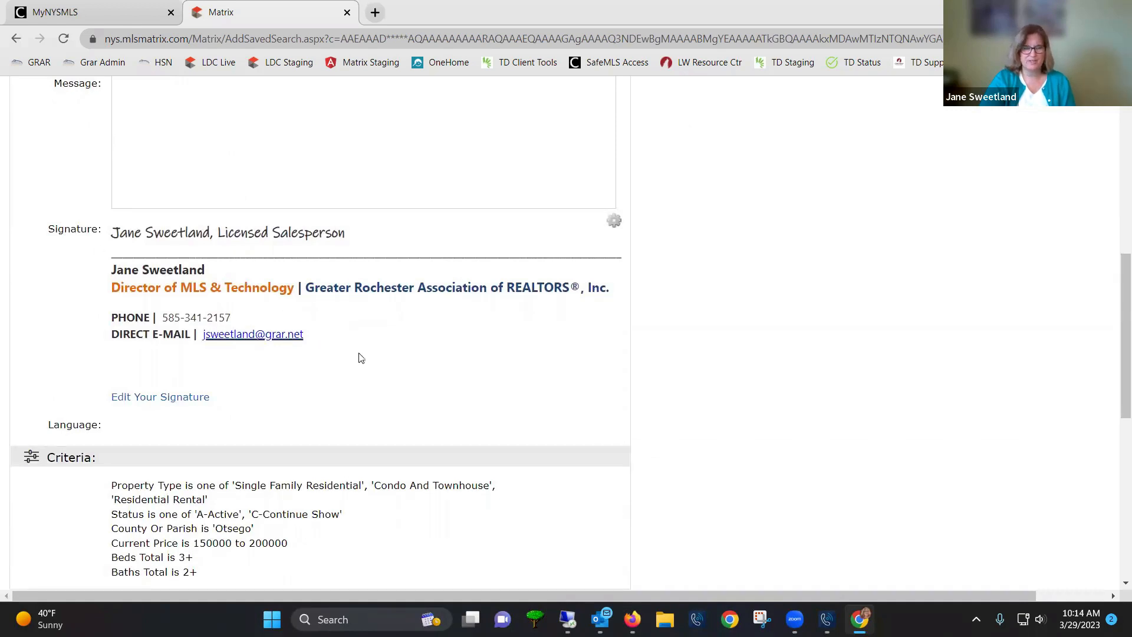
Replace 'Salesperson' with 'Associate Broker' in the e-mail signature and save it
left_click(180, 399)
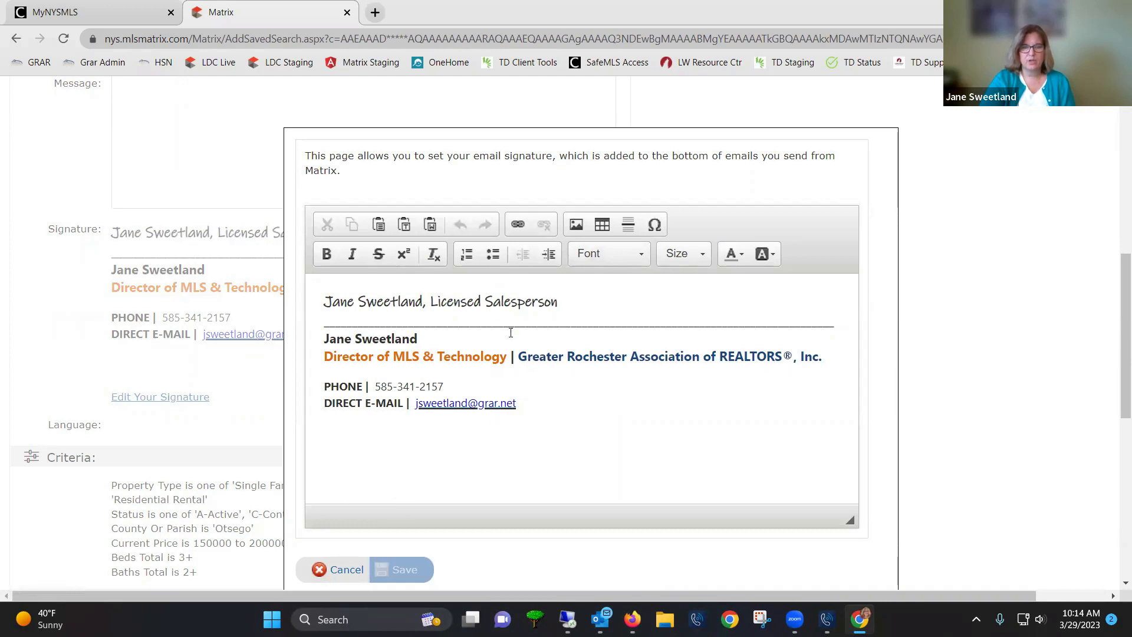
left_click_drag(484, 302, 564, 318)
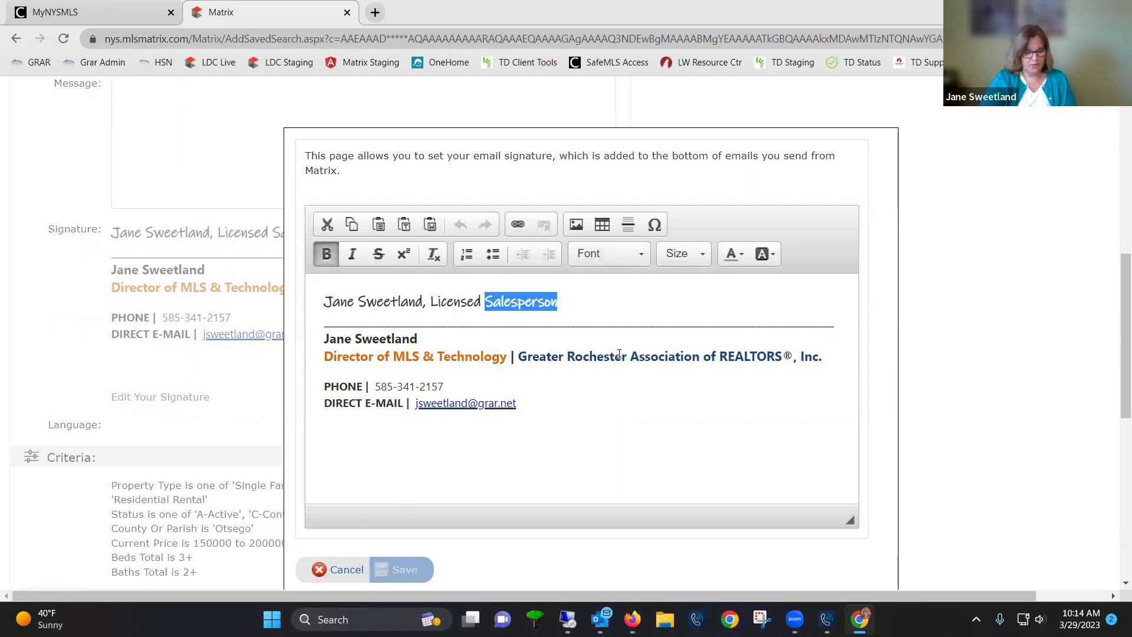
type("Broker")
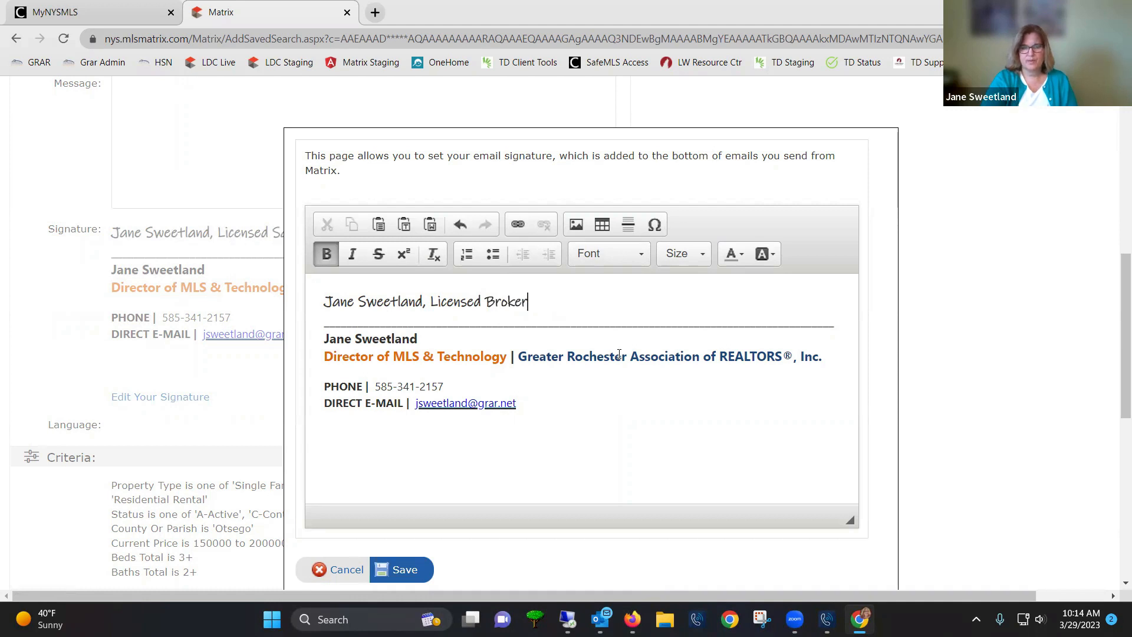
key("Left")
key("Left")
key("Left")
key("Left")
key("Left")
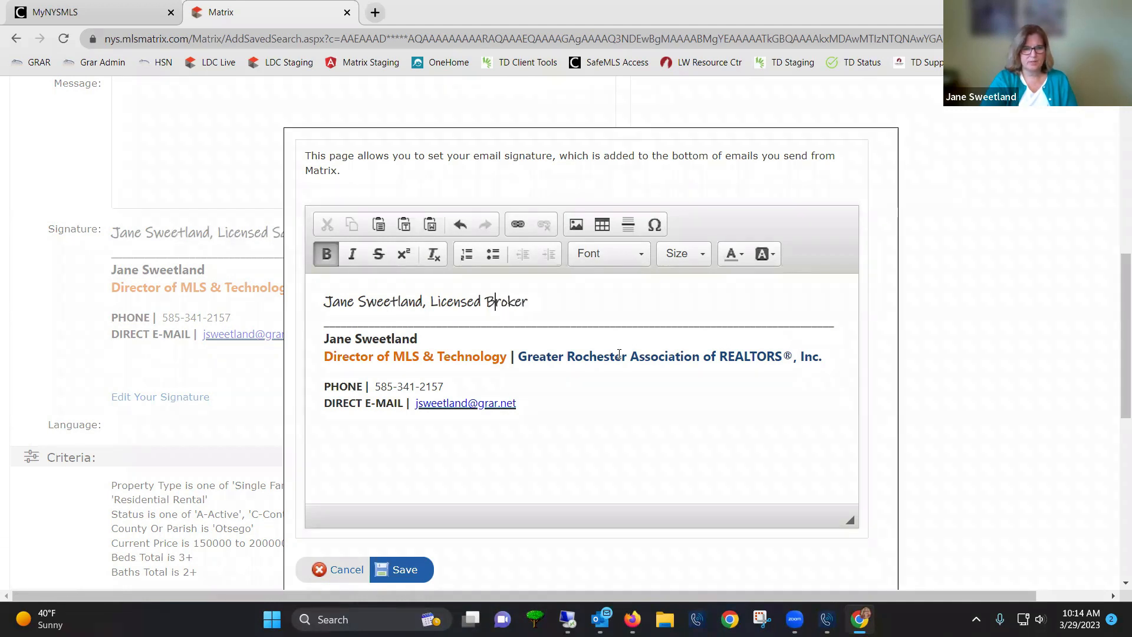
key("Left")
type("Associate")
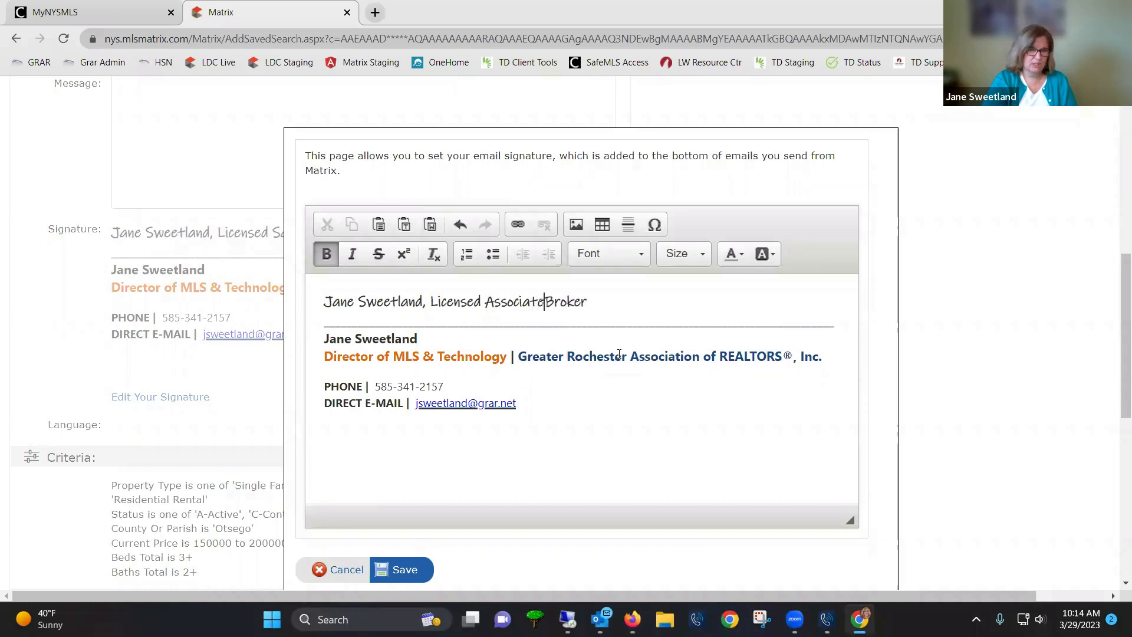
left_click(406, 570)
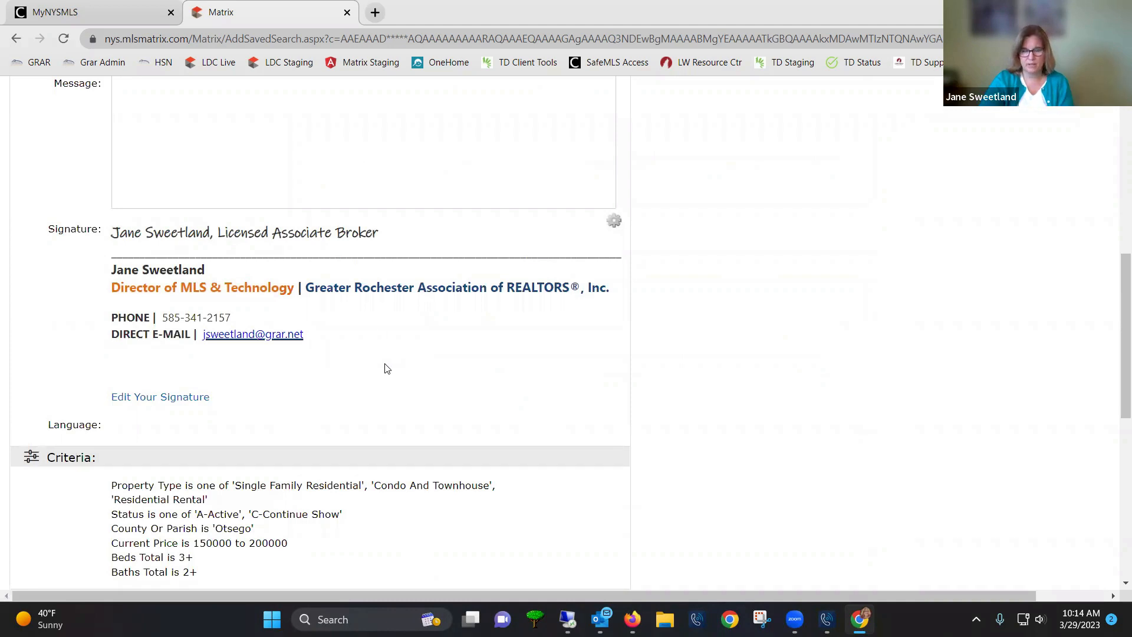
scroll(389, 374, "down", 1)
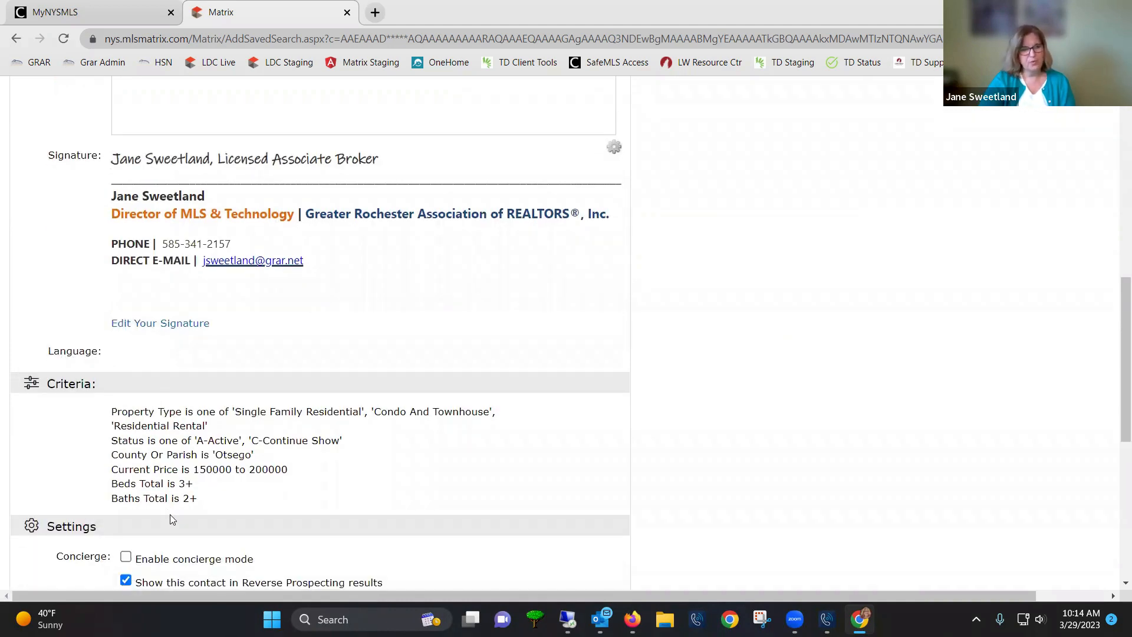
scroll(180, 512, "down", 2)
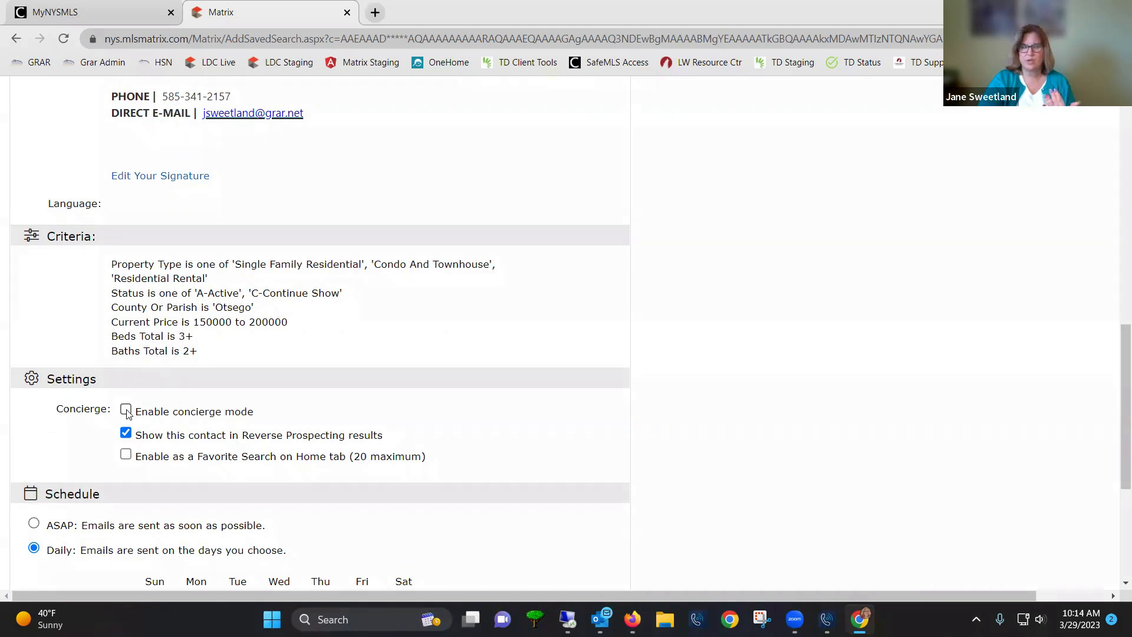
scroll(218, 406, "up", 7)
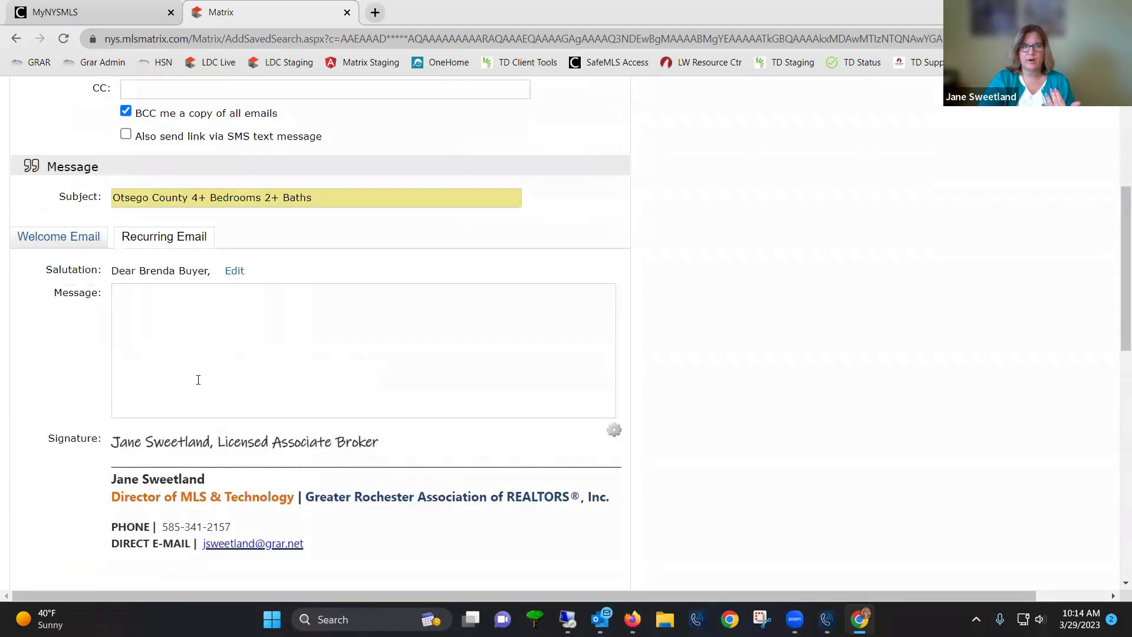
scroll(174, 271, "up", 5)
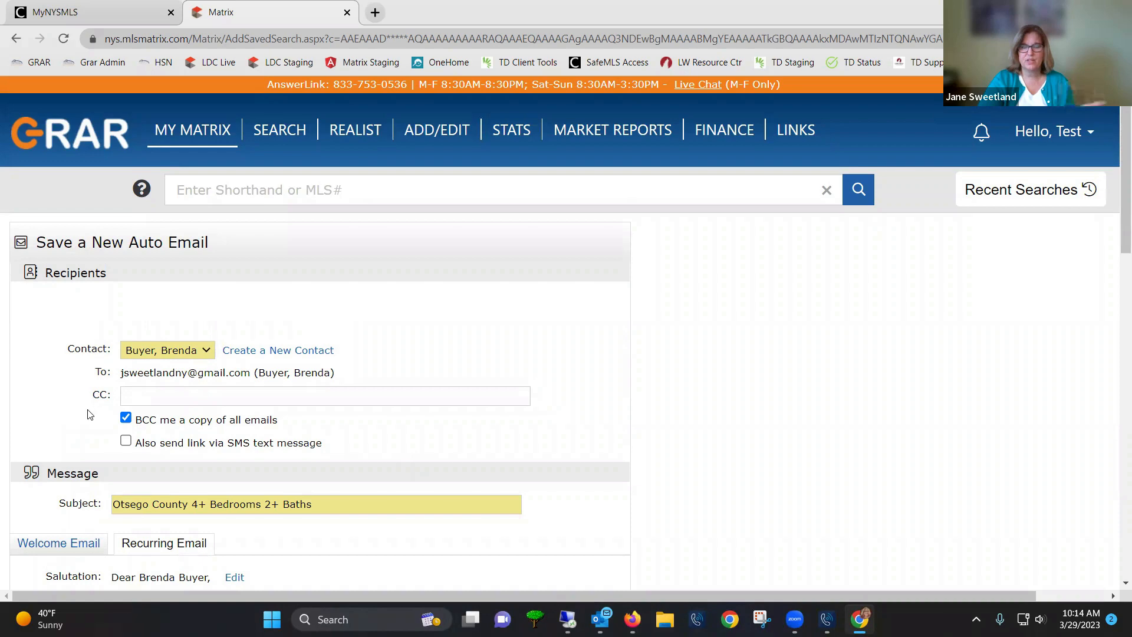
scroll(95, 413, "down", 15)
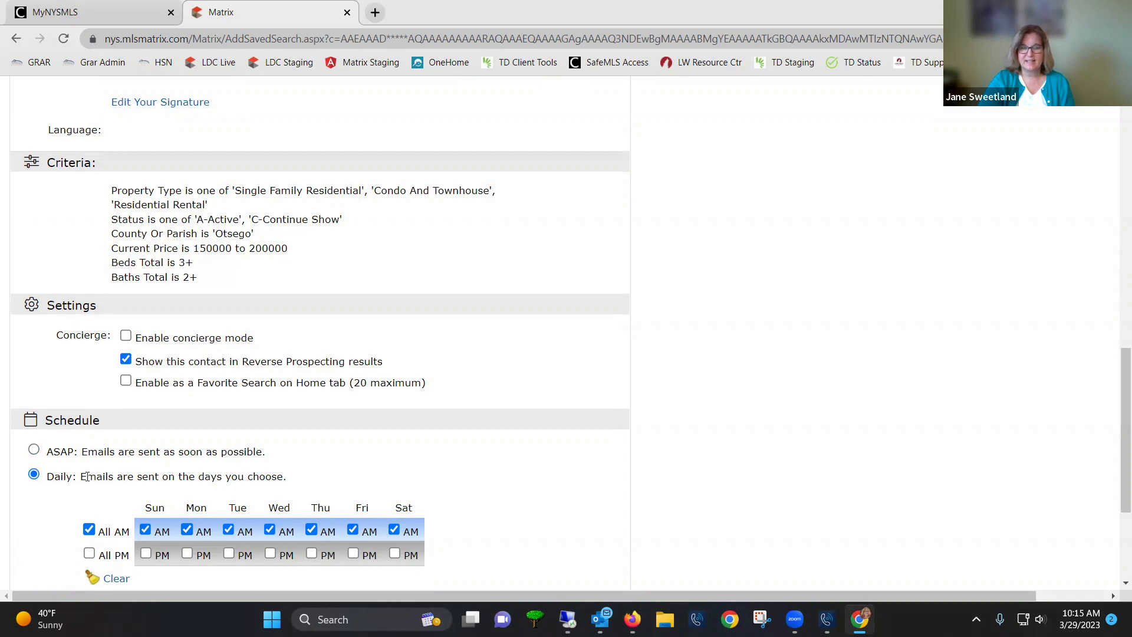
scroll(55, 493, "down", 1)
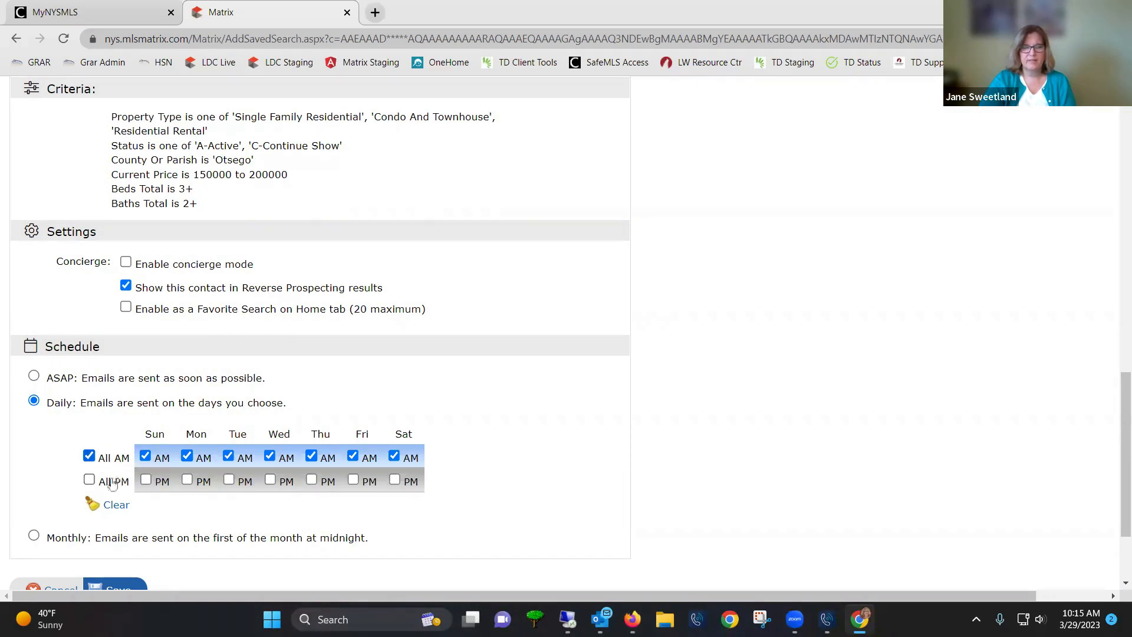
Set the Otsego County auto email's schedule to ASAP instead of All PM and save it
left_click(89, 481)
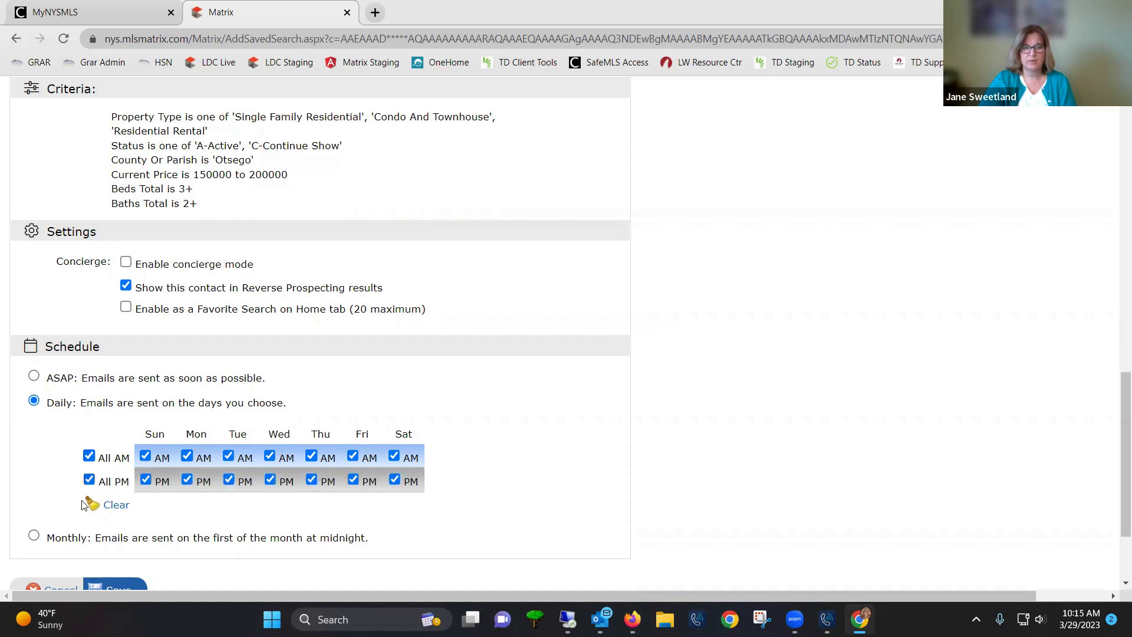
left_click(34, 380)
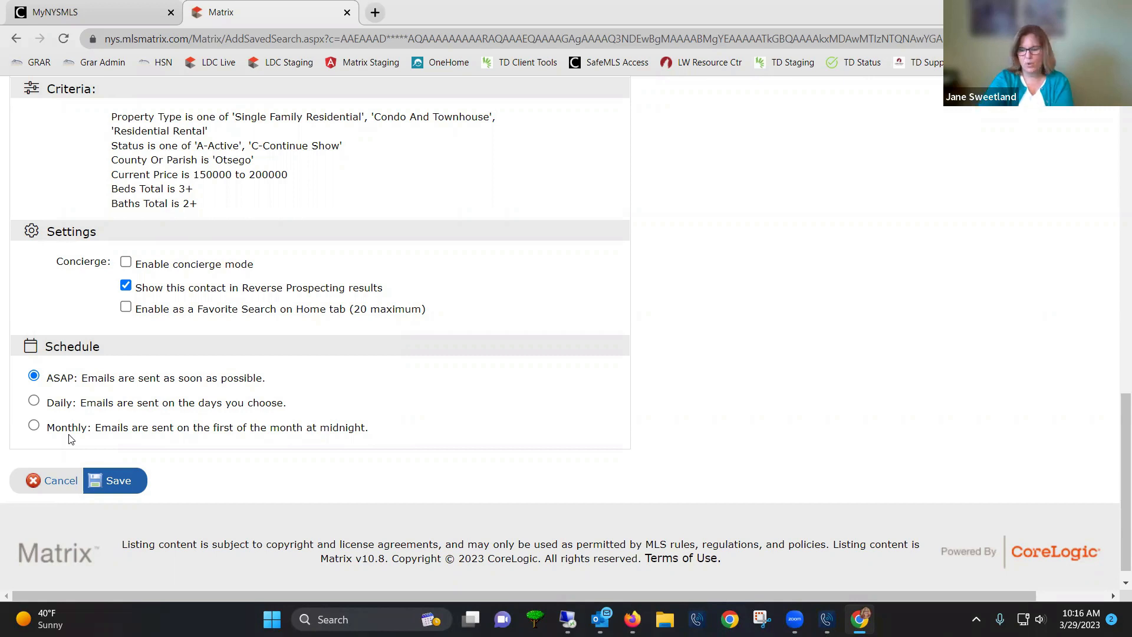
left_click(118, 481)
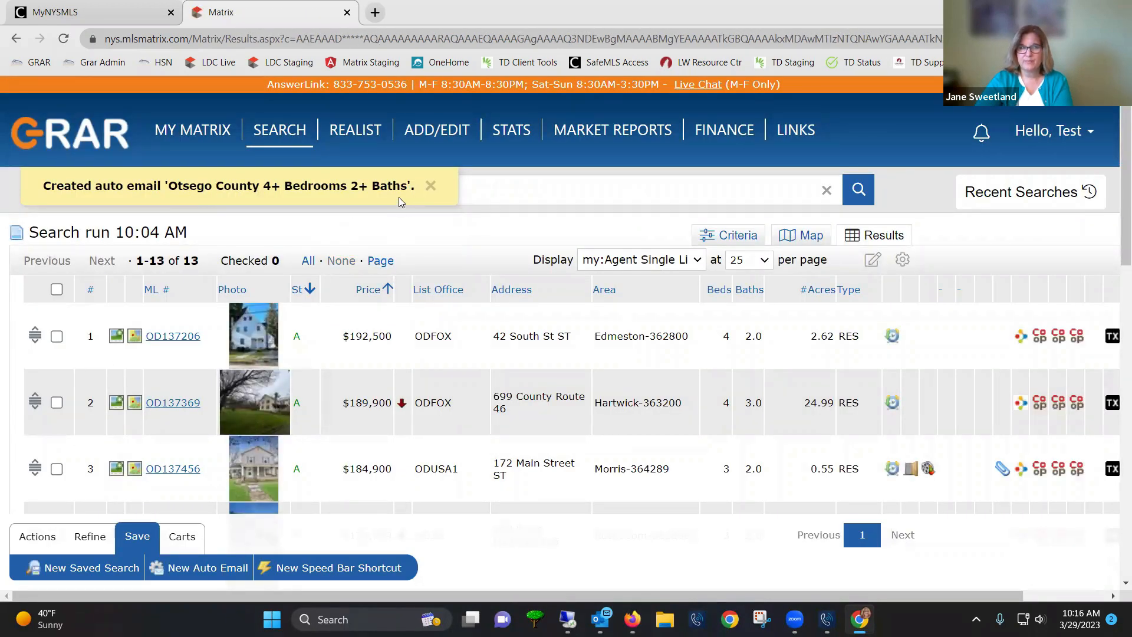
Open the Auto Emails list from My Matrix and check the new email's not-yet-activated status
mouse_move(217, 146)
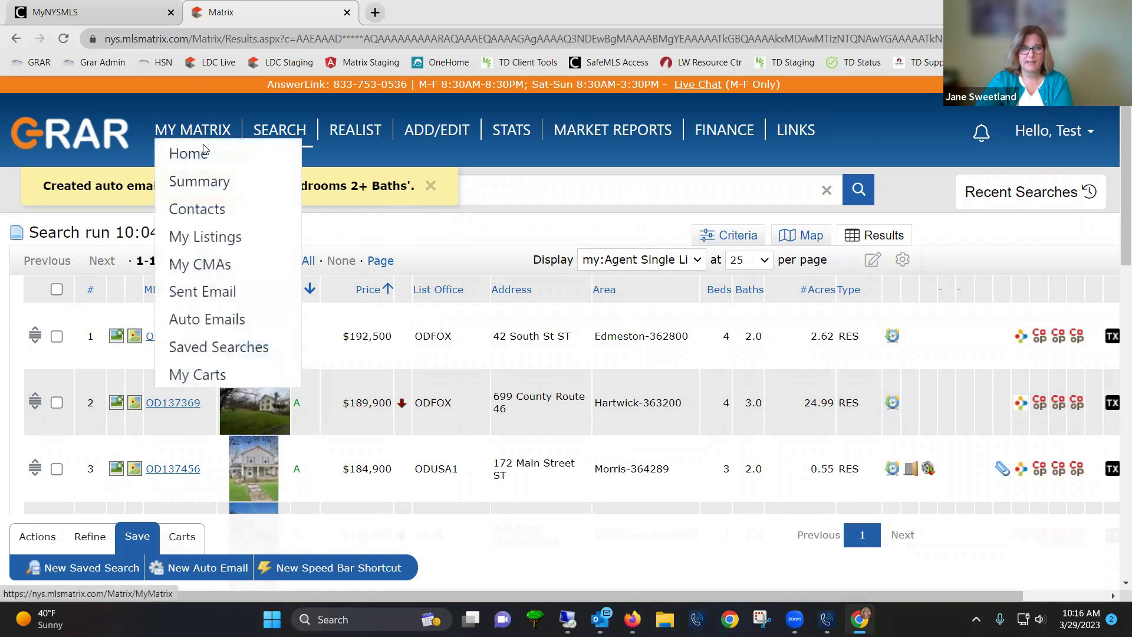
left_click(221, 322)
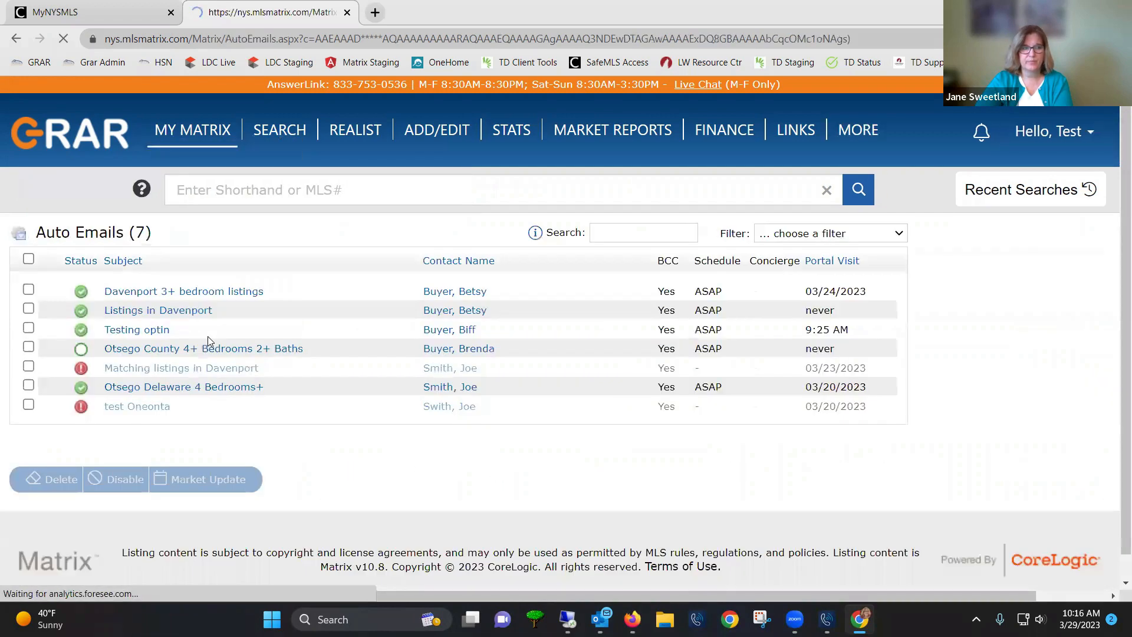
mouse_move(87, 353)
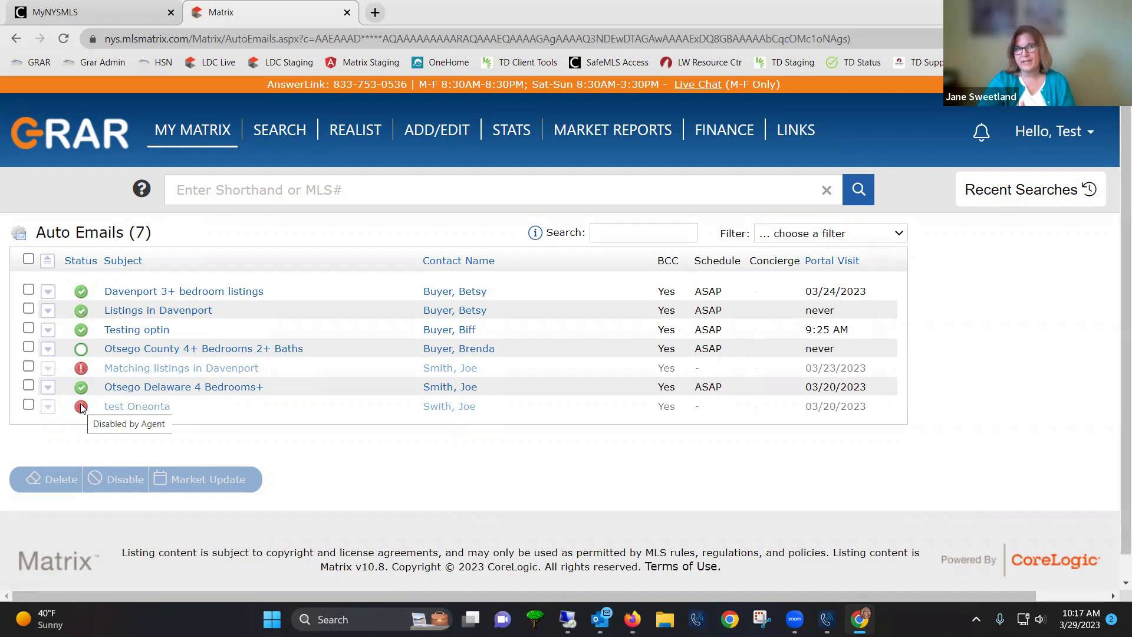
Download the Auto-email-facts-NYSAMLS PDF from the MyNYSMLS Matrix Tips page and open it
left_click(90, 15)
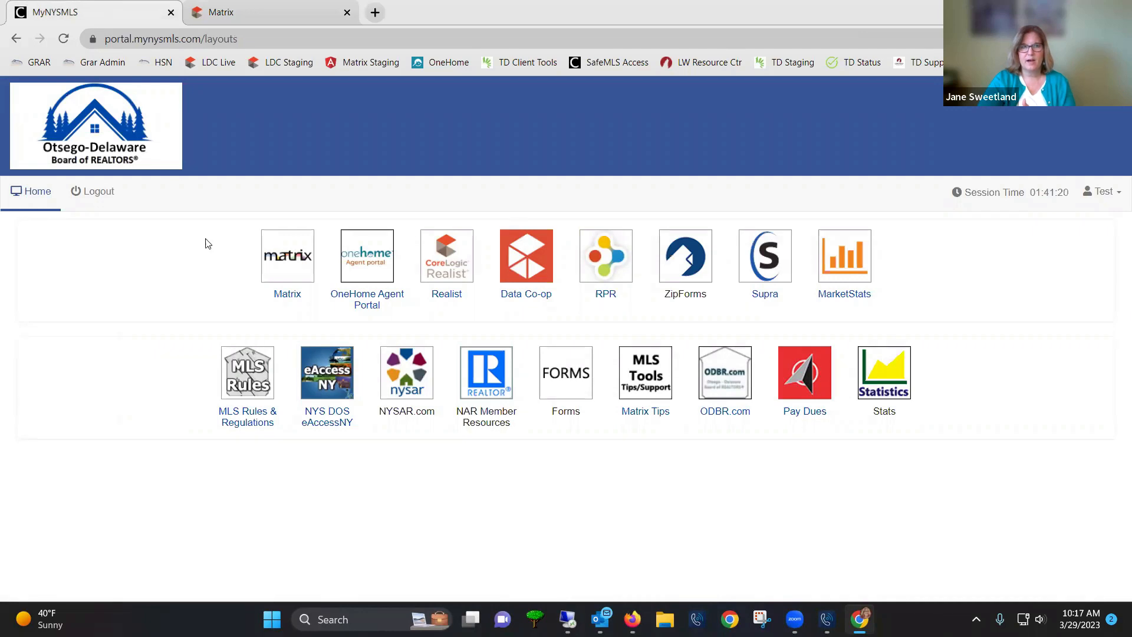
left_click(647, 385)
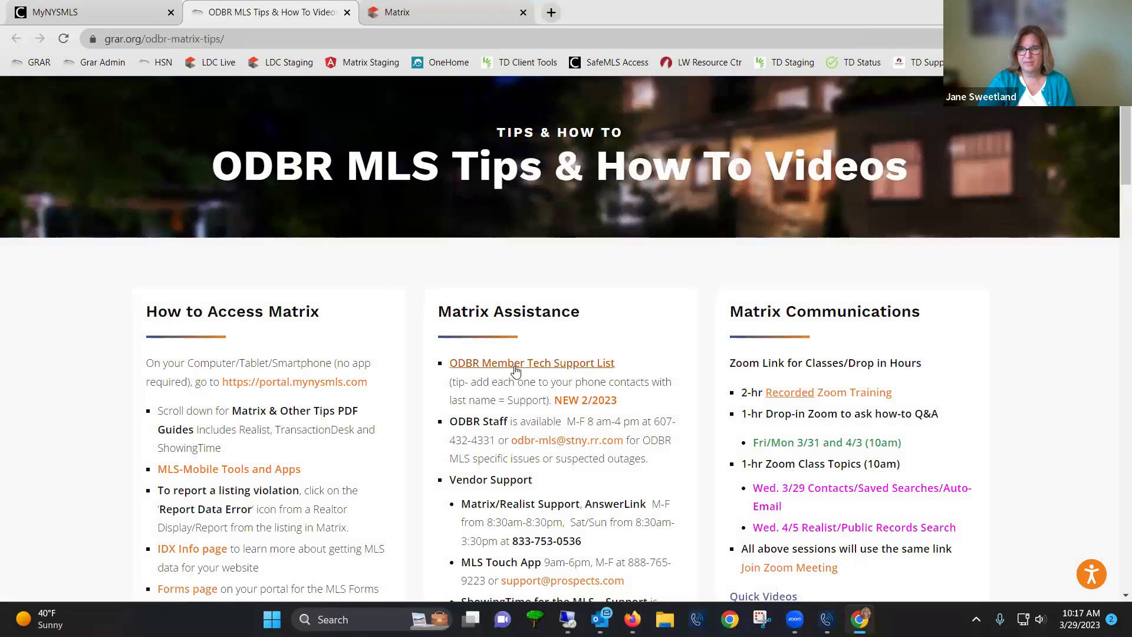
scroll(873, 412, "down", 3)
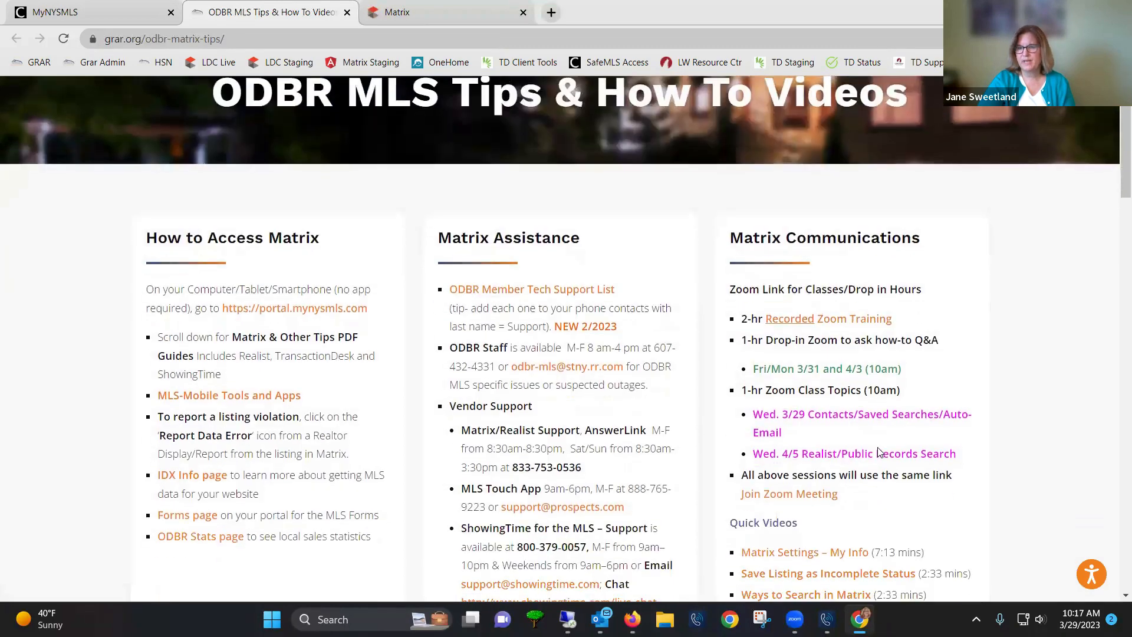
scroll(861, 503, "down", 8)
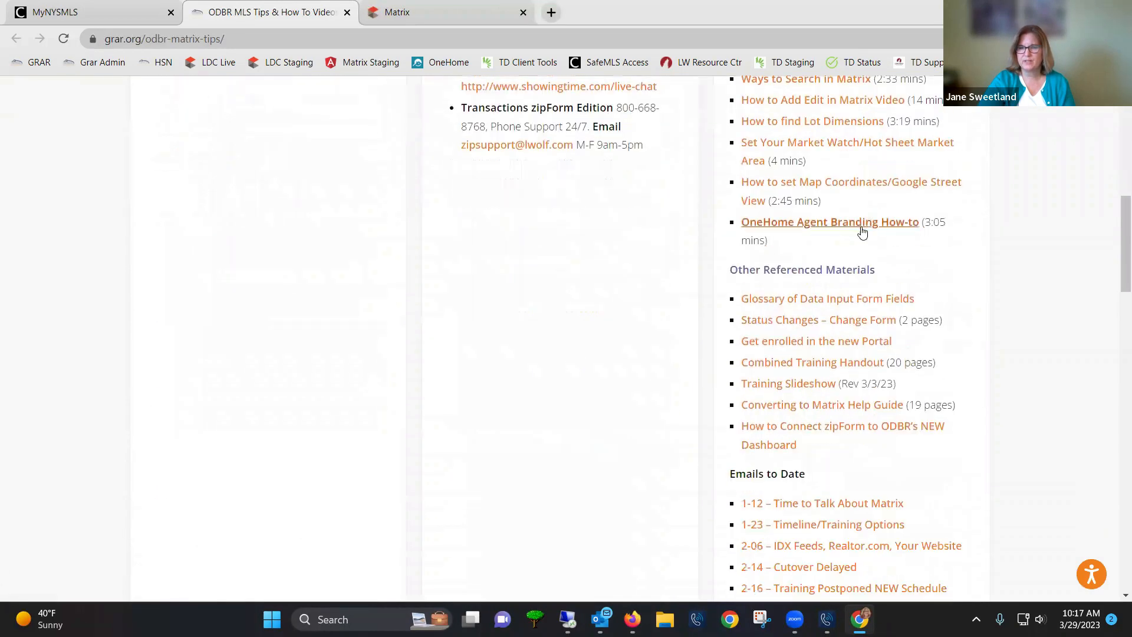
scroll(891, 309, "down", 8)
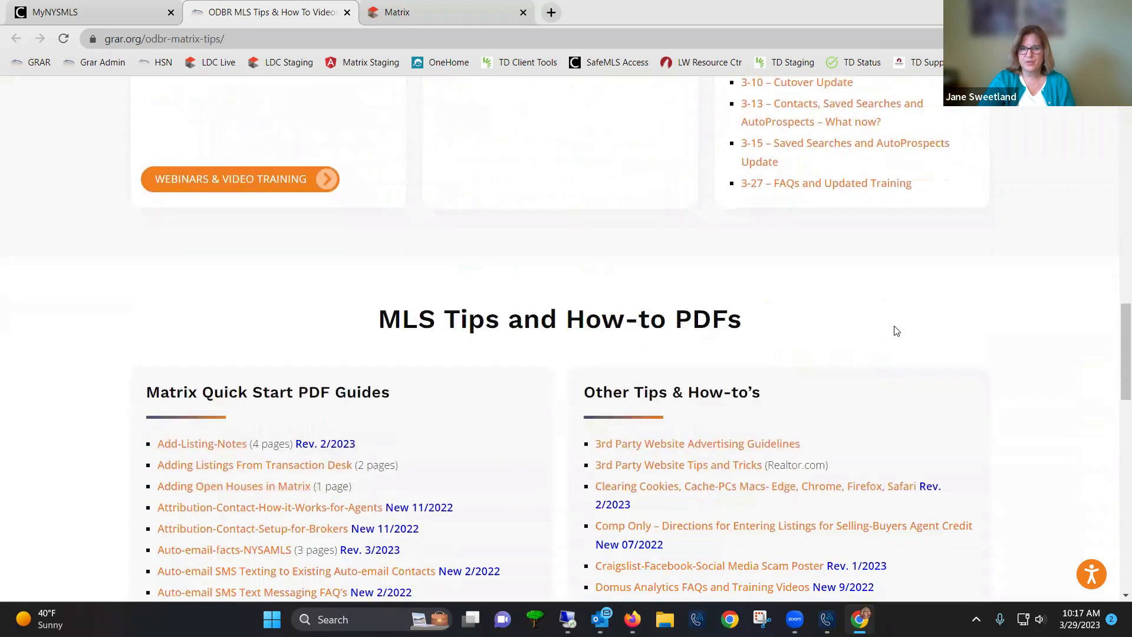
scroll(589, 340, "down", 2)
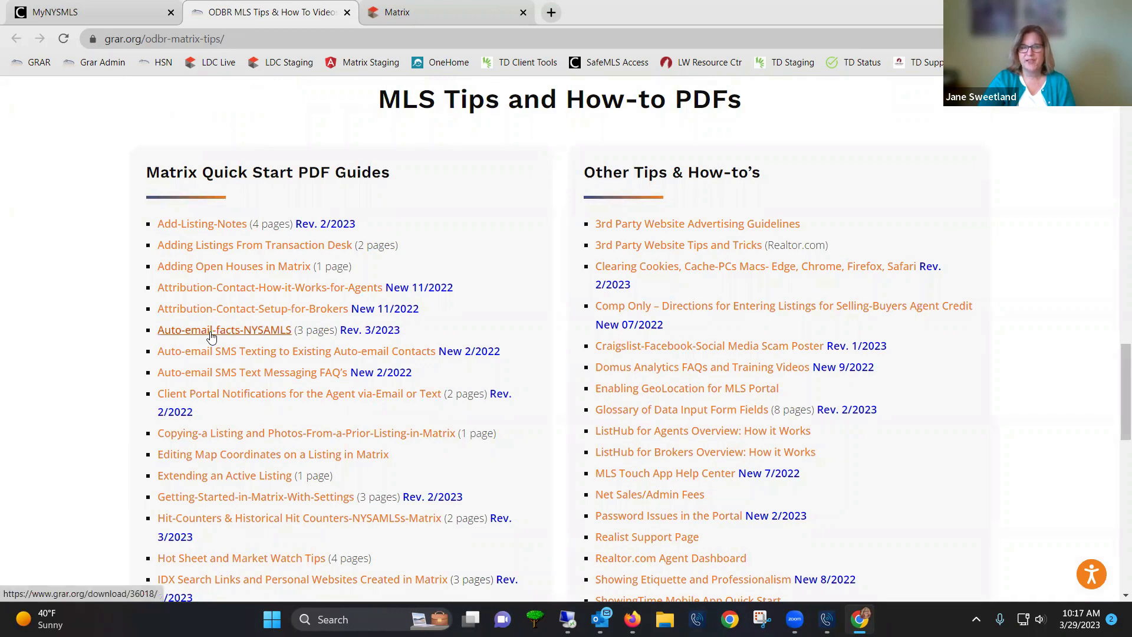
left_click(211, 333)
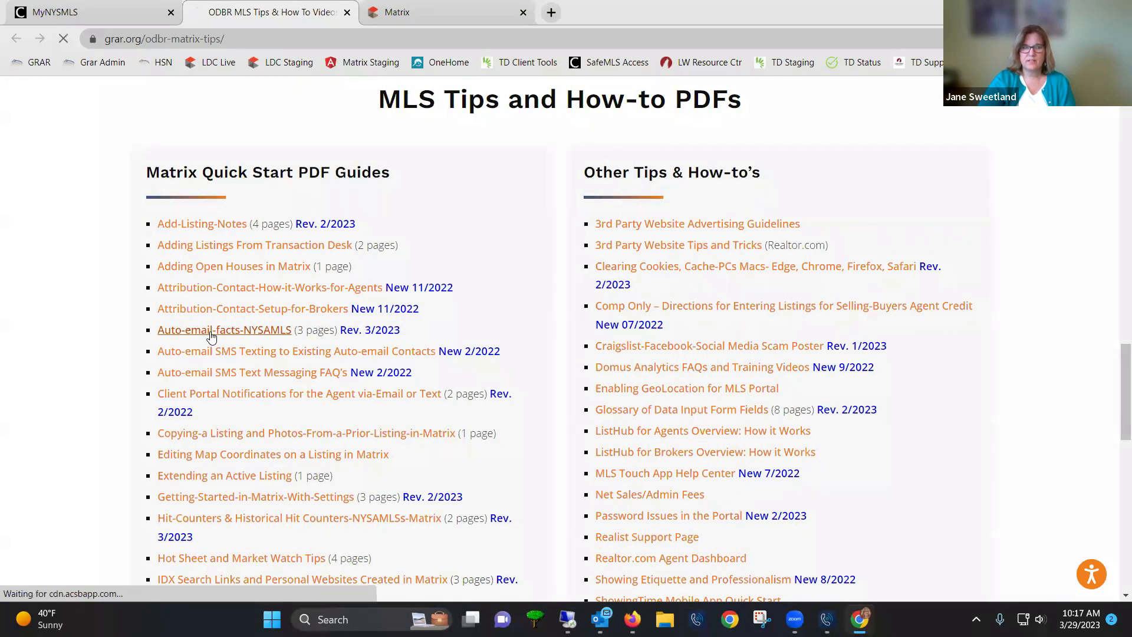
left_click(72, 582)
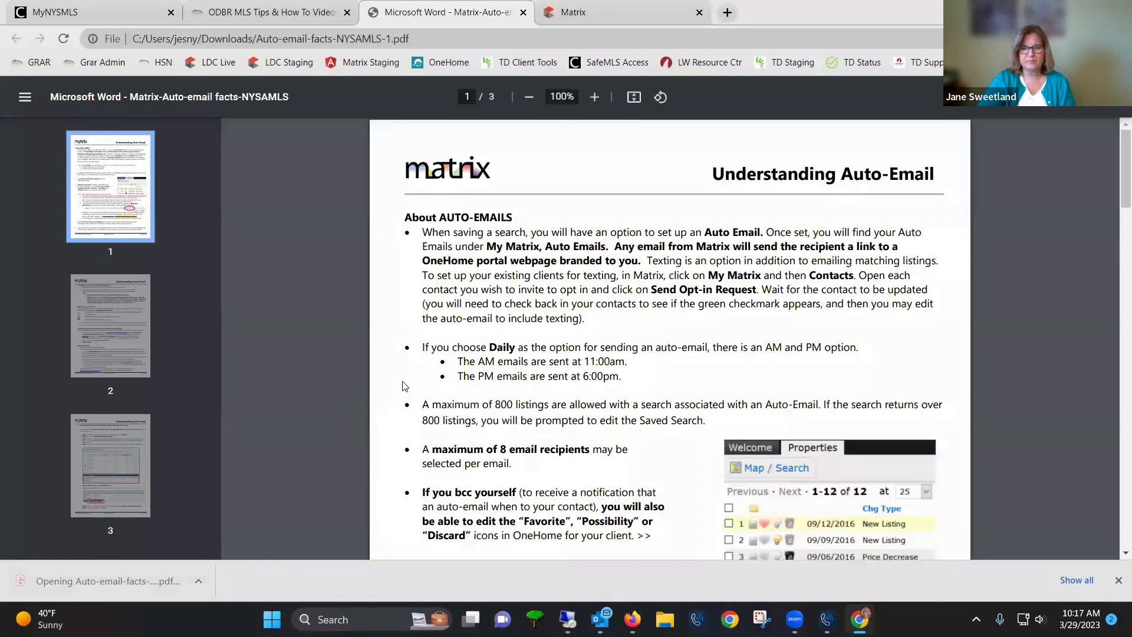
Read pages 1–3 of the Understanding Auto-Email PDF, then return to the Matrix tab
scroll(625, 286, "down", 5)
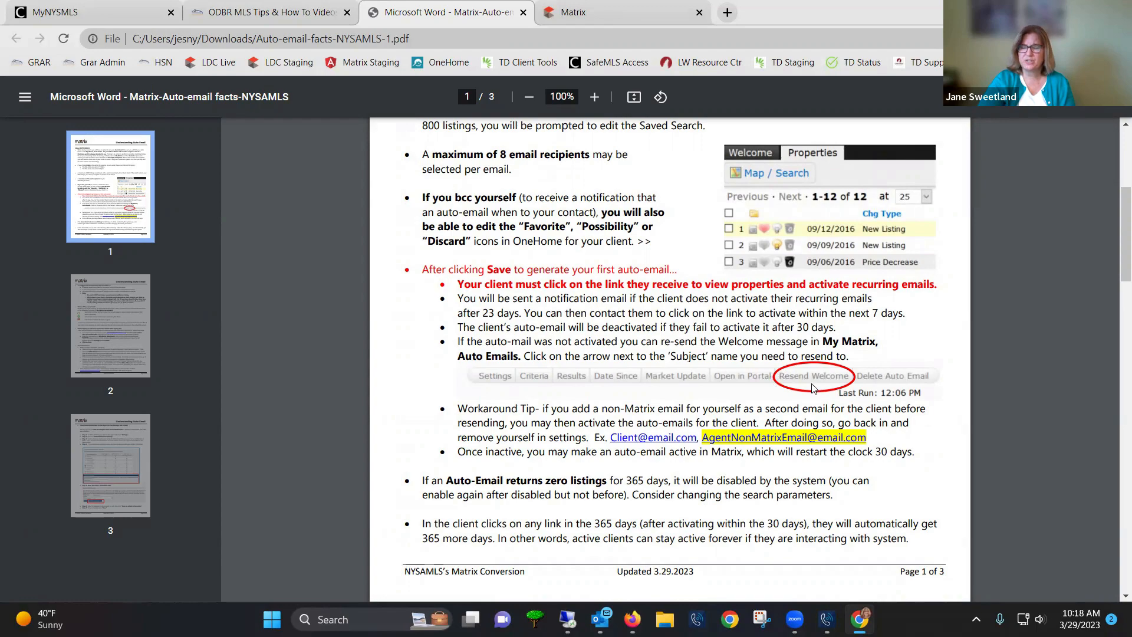
scroll(789, 390, "down", 1)
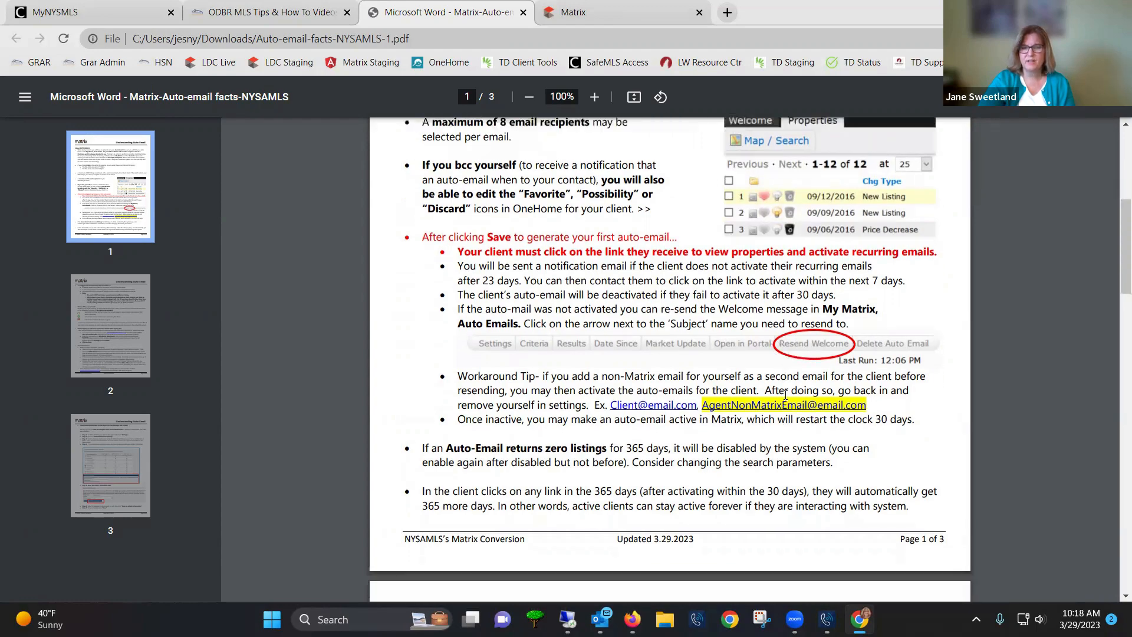
scroll(785, 397, "down", 10)
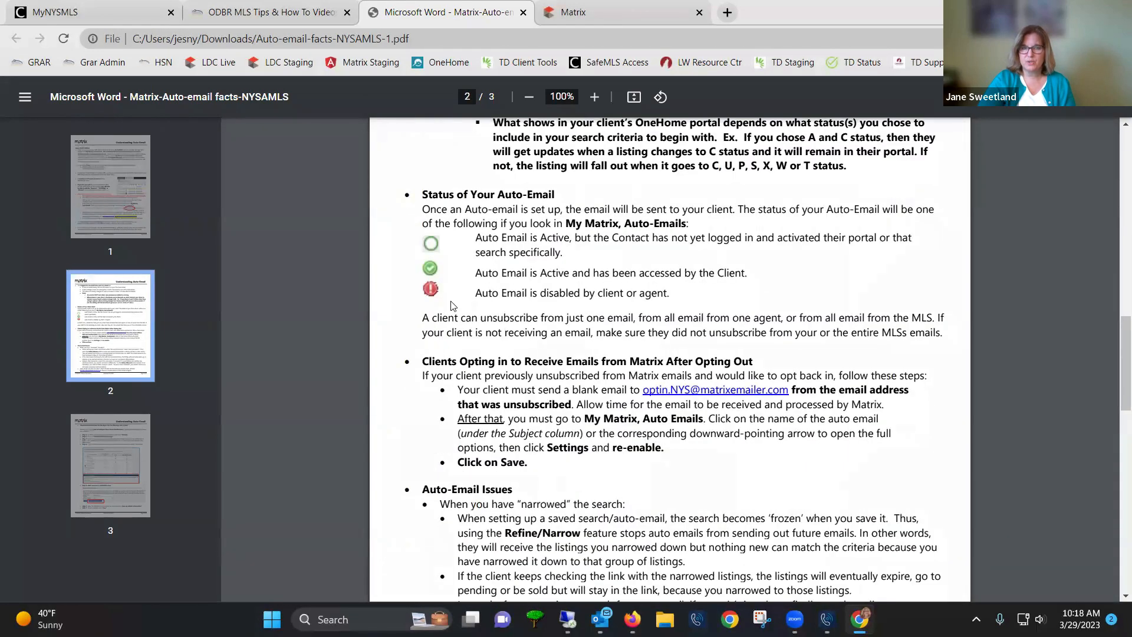
scroll(453, 313, "down", 4)
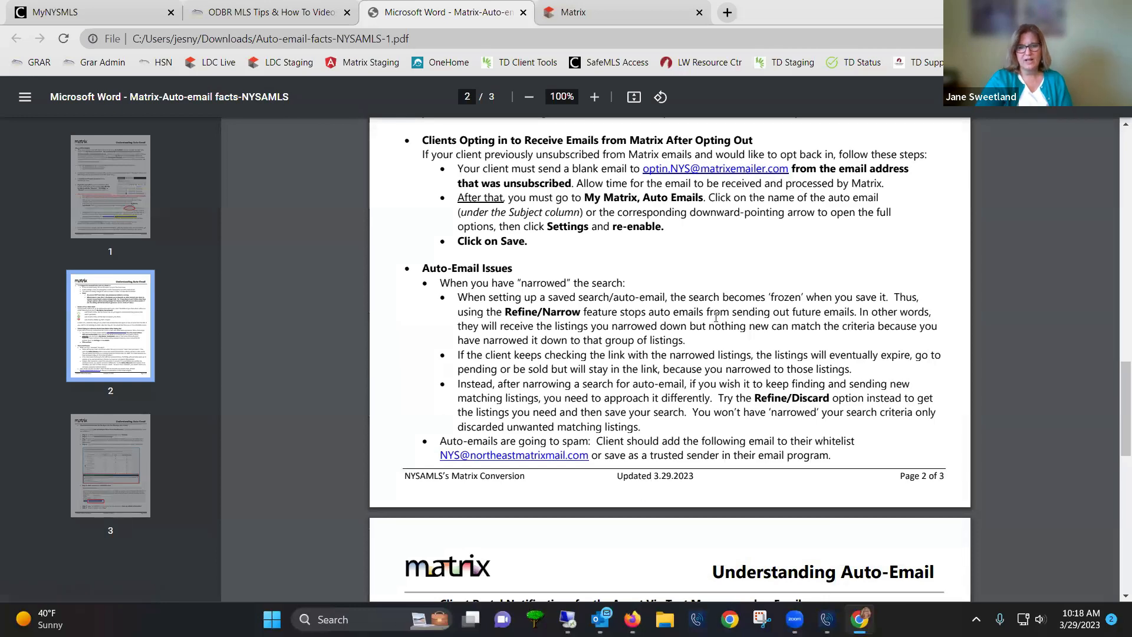
scroll(710, 328, "down", 3)
scroll(710, 328, "down", 7)
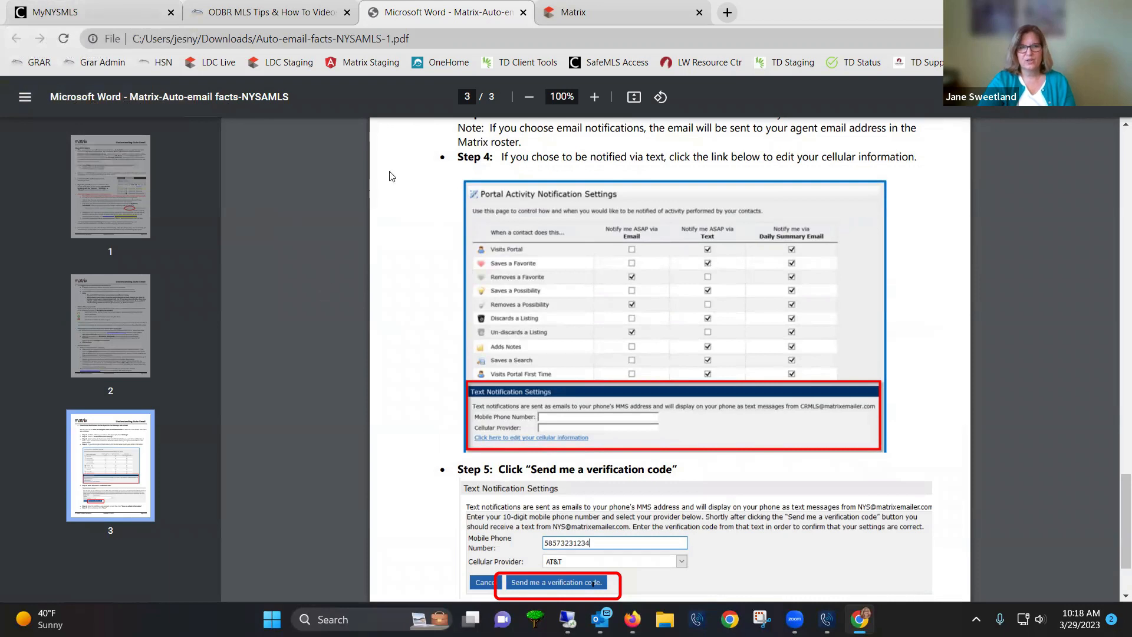
left_click(570, 22)
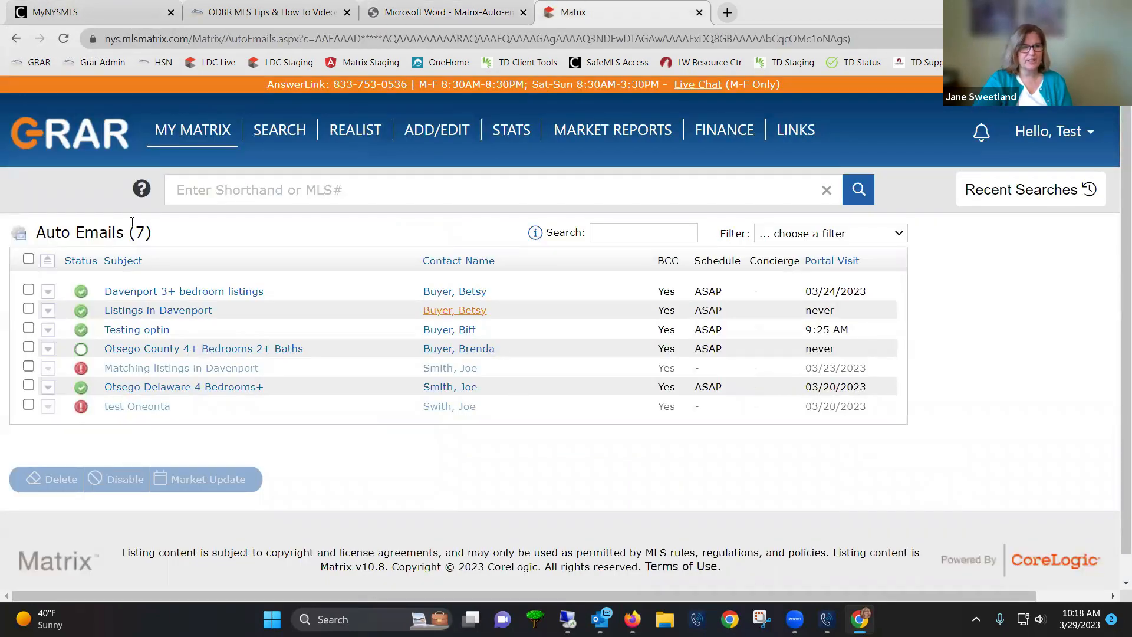
mouse_move(82, 349)
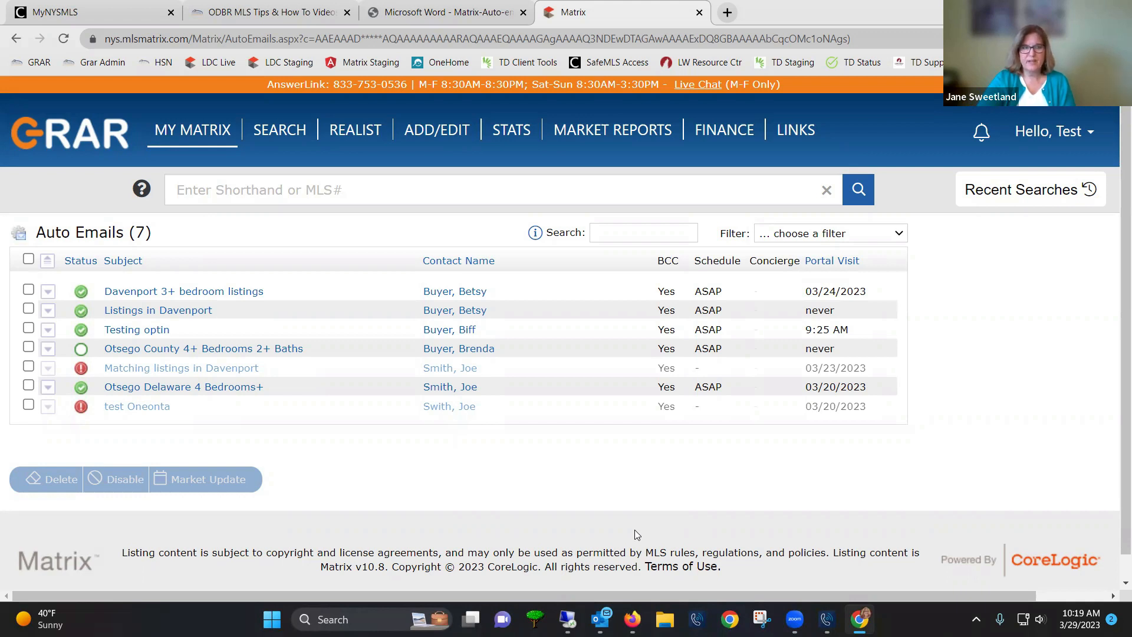
mouse_move(184, 132)
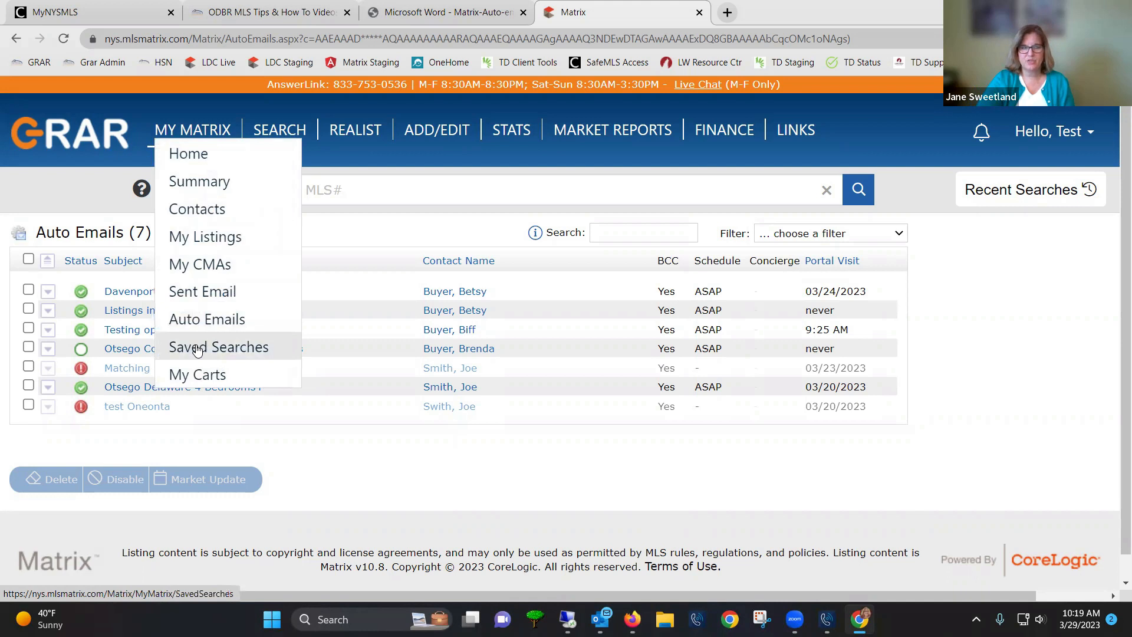
Review the seven active contacts and their last OneHome visit dates, then return to My Matrix
left_click(181, 210)
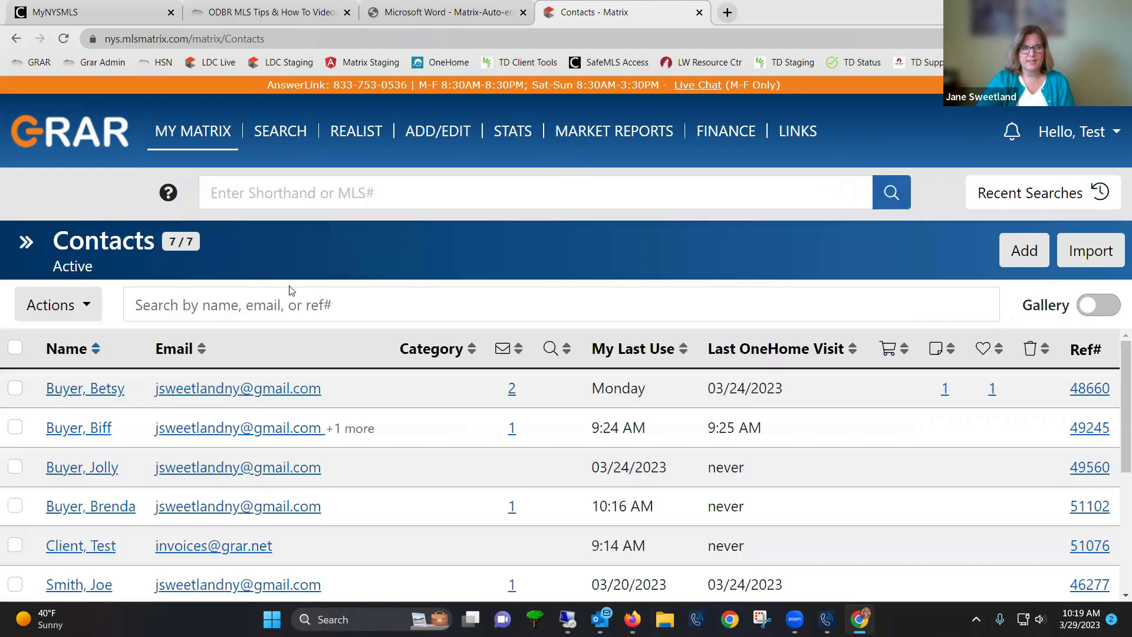
scroll(417, 417, "down", 4)
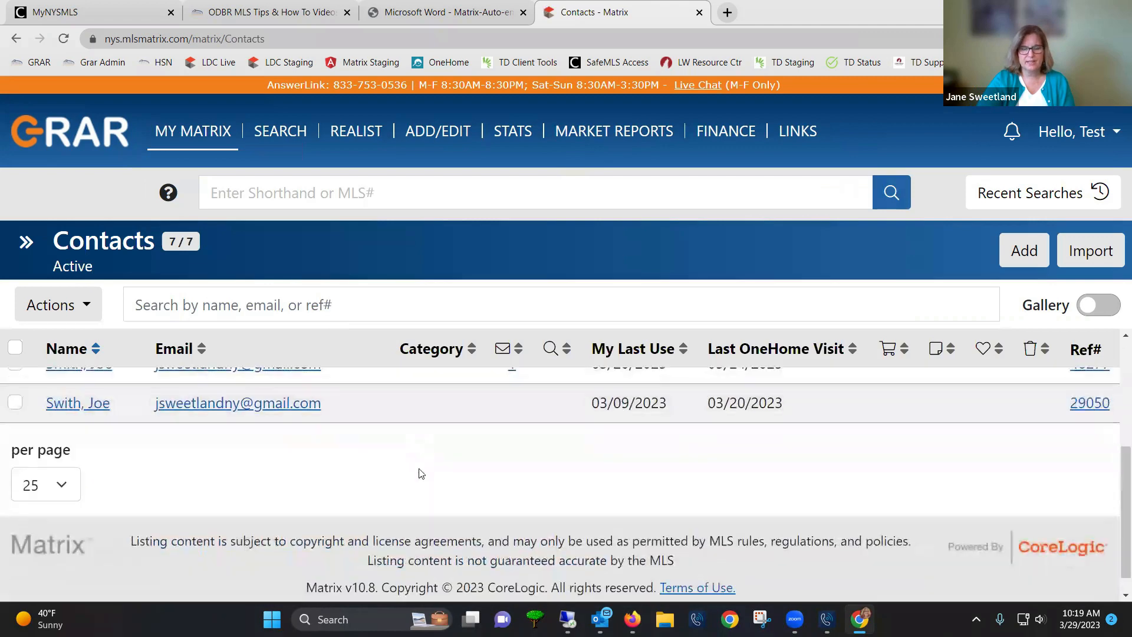
scroll(435, 465, "up", 5)
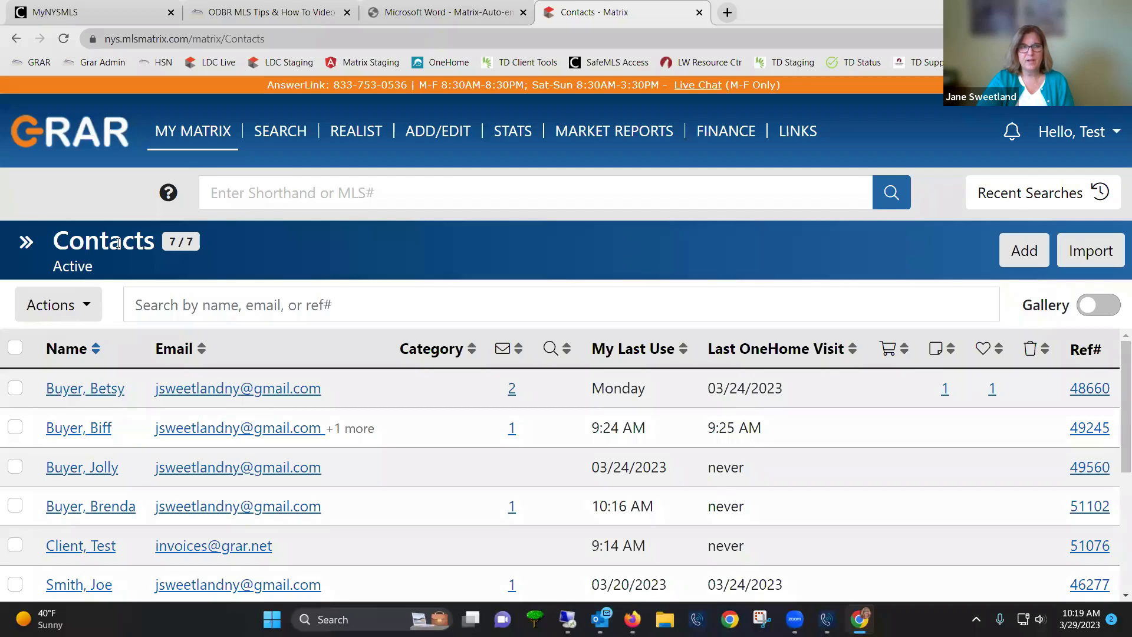
left_click(166, 140)
left_click(175, 173)
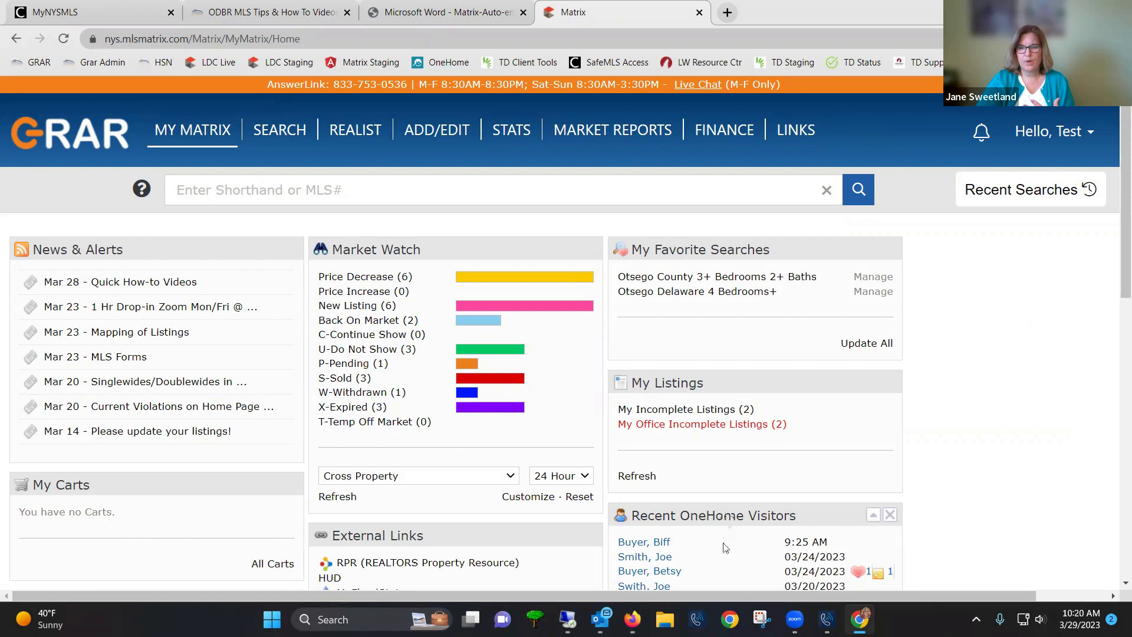
left_click_drag(720, 517, 720, 383)
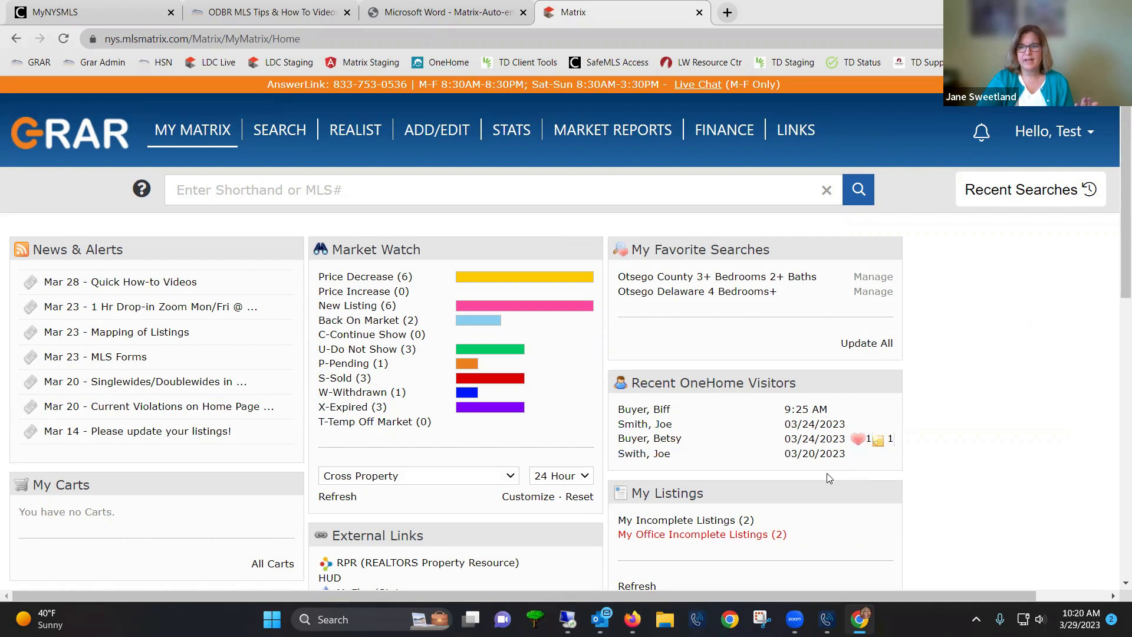
left_click_drag(812, 439, 797, 439)
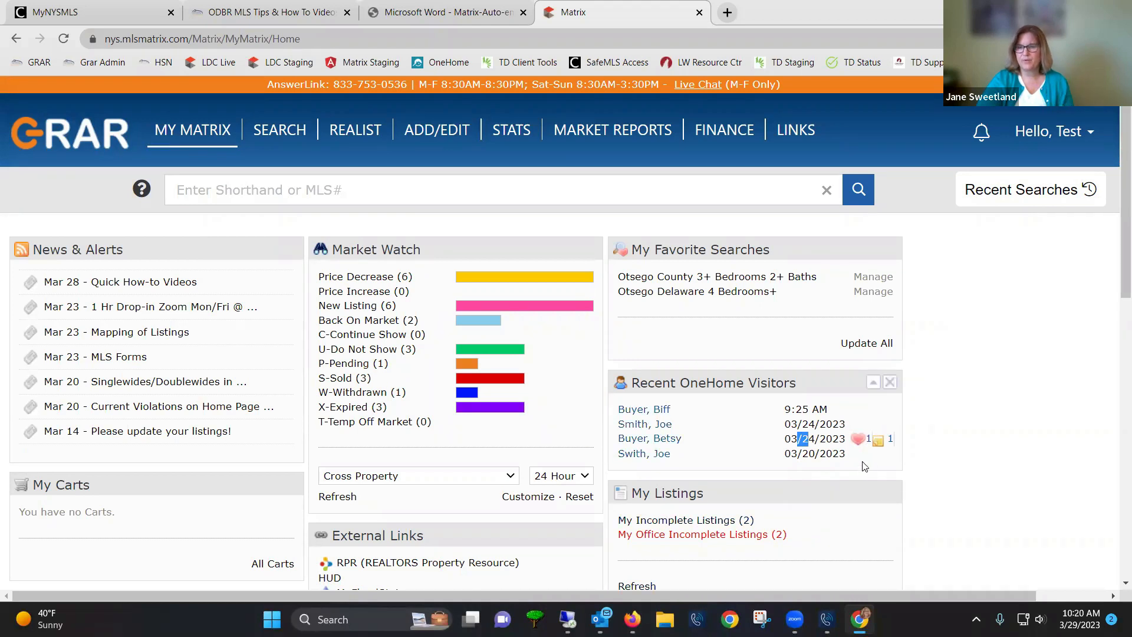
Show the buyer's listing notes and expand the 'I love this one!!!!!' note on OD131653
left_click(878, 442)
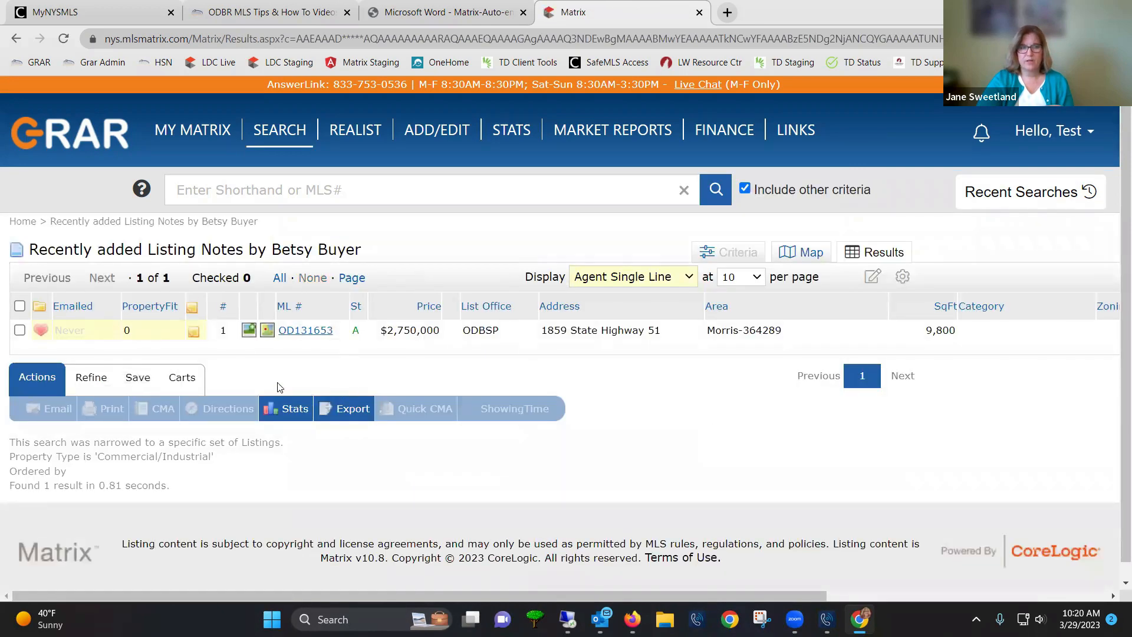
left_click(194, 335)
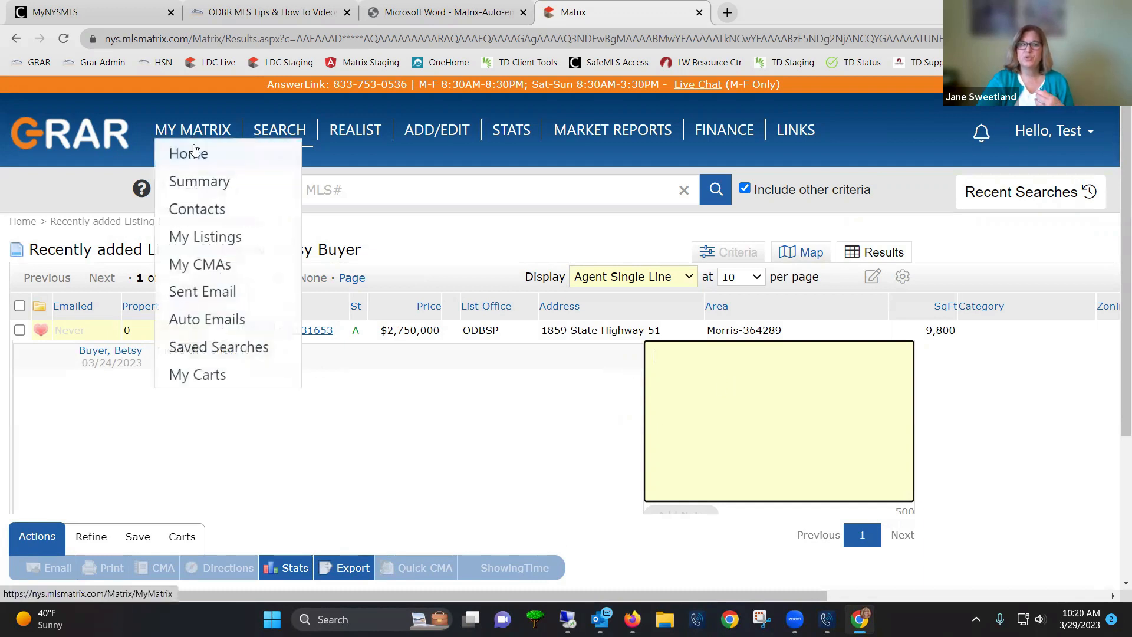
Go back to the Matrix Home dashboard from the listing notes results
left_click(195, 154)
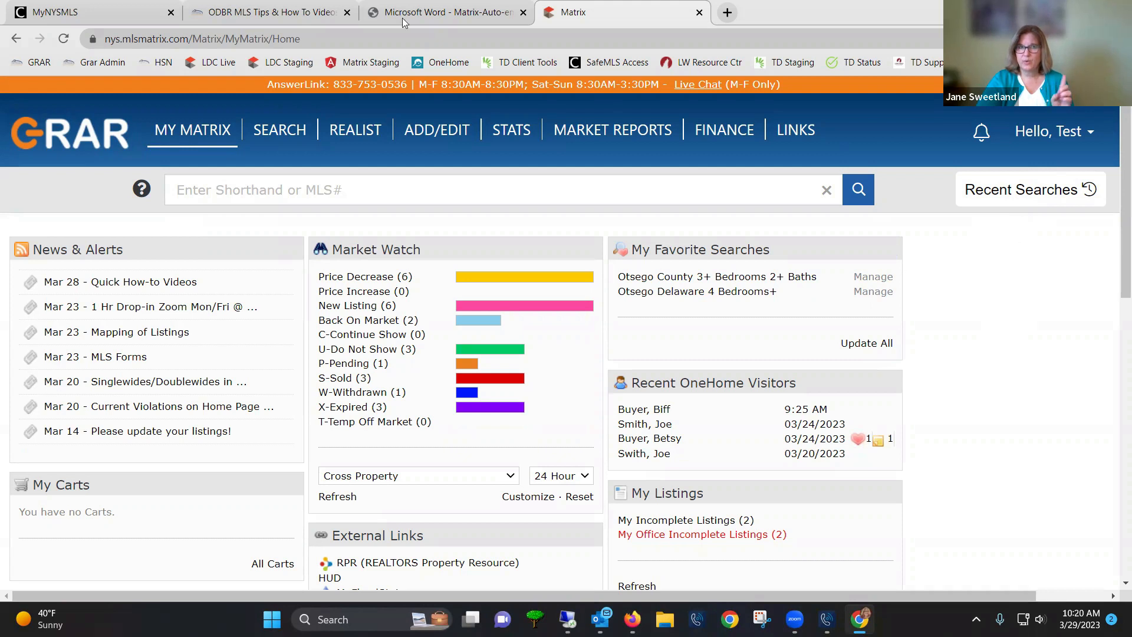
Open Portal Notification Settings from the Hello, Test account's Settings page
left_click(1032, 134)
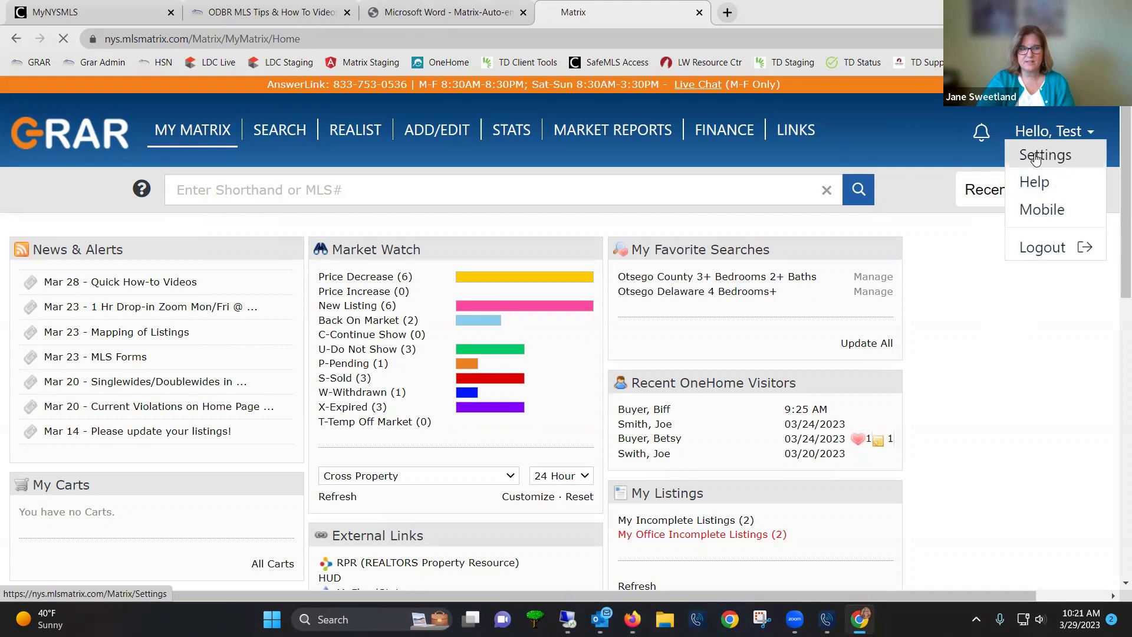
left_click(1036, 156)
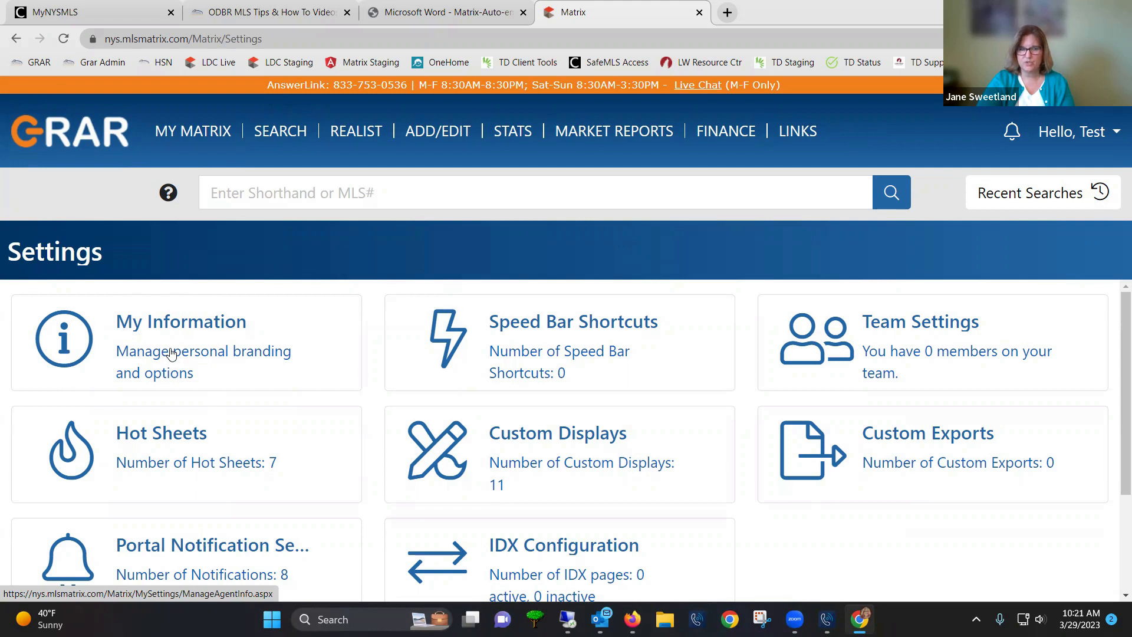
left_click(156, 550)
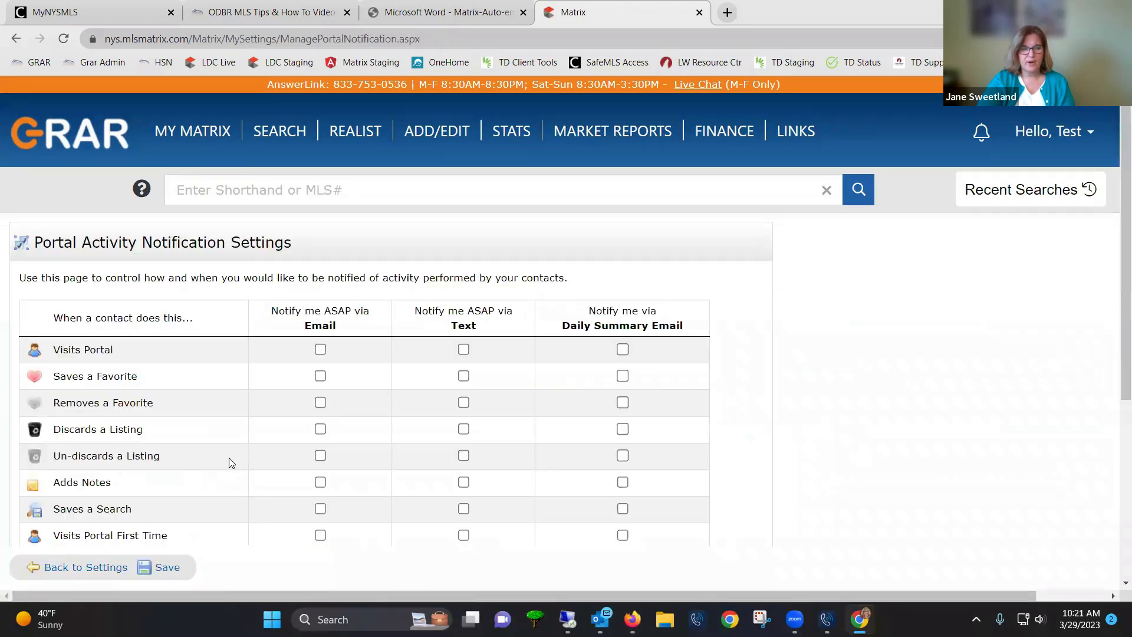
Scroll the Portal Activity Notification Settings down to the Text Notification Settings section
scroll(184, 351, "down", 1)
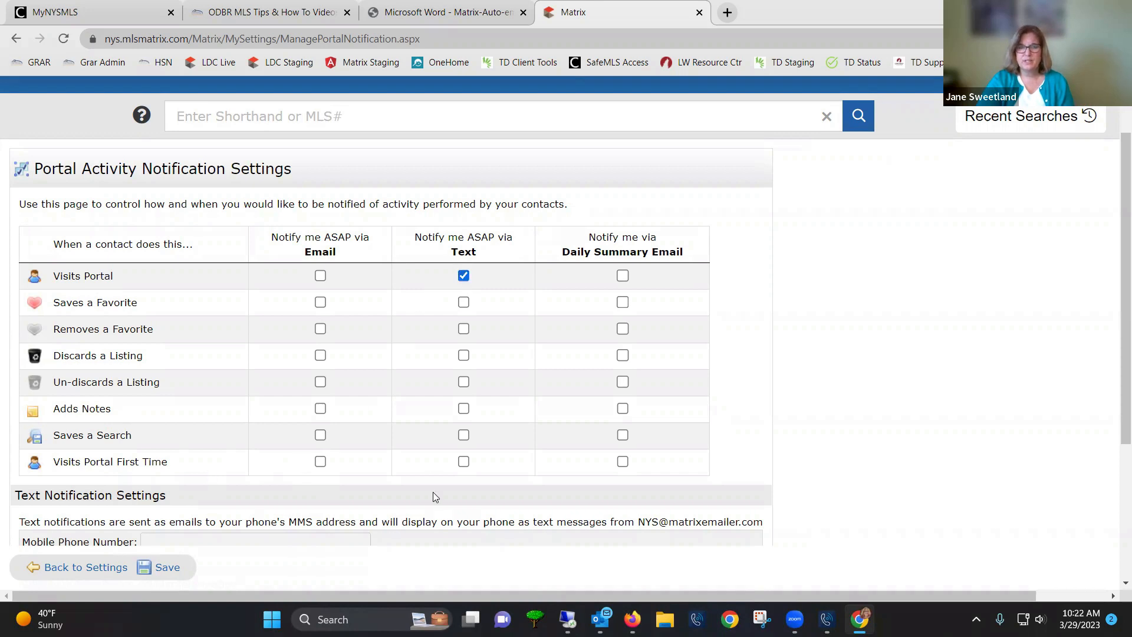
scroll(204, 555, "down", 1)
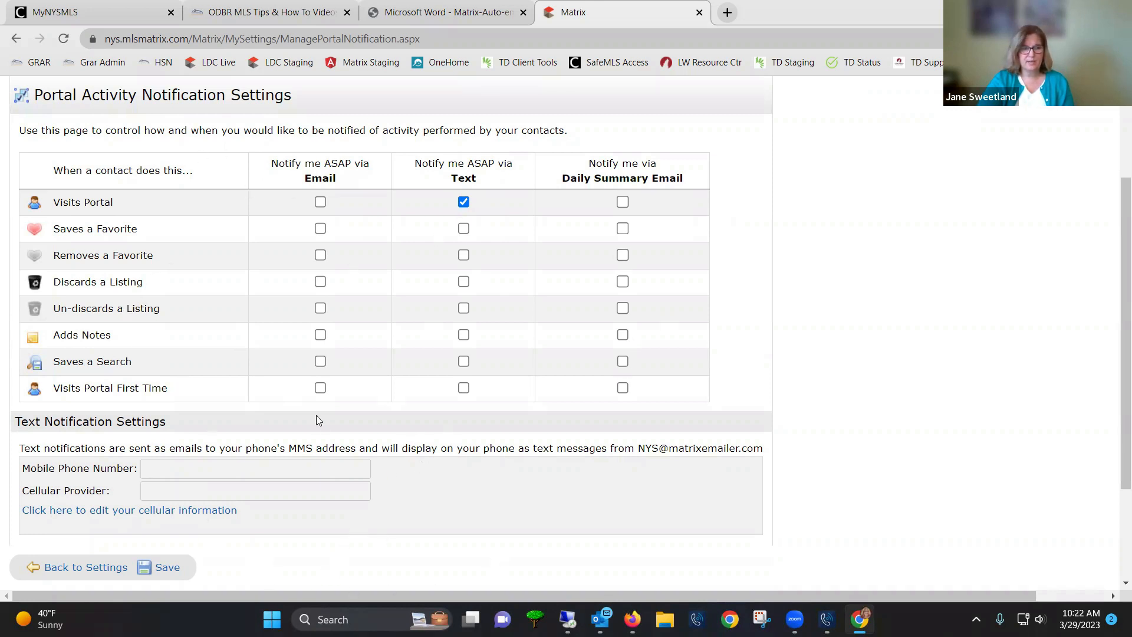
Turn on email alerts for Adds Notes, turn off Visits Portal text alerts, and save
left_click(320, 335)
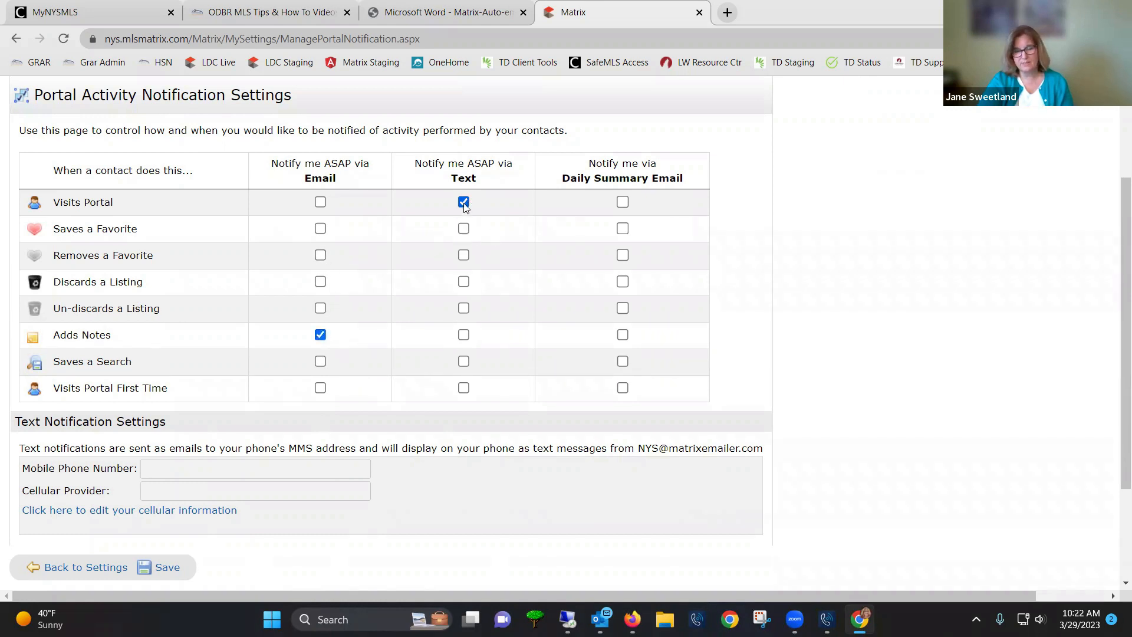
left_click(166, 568)
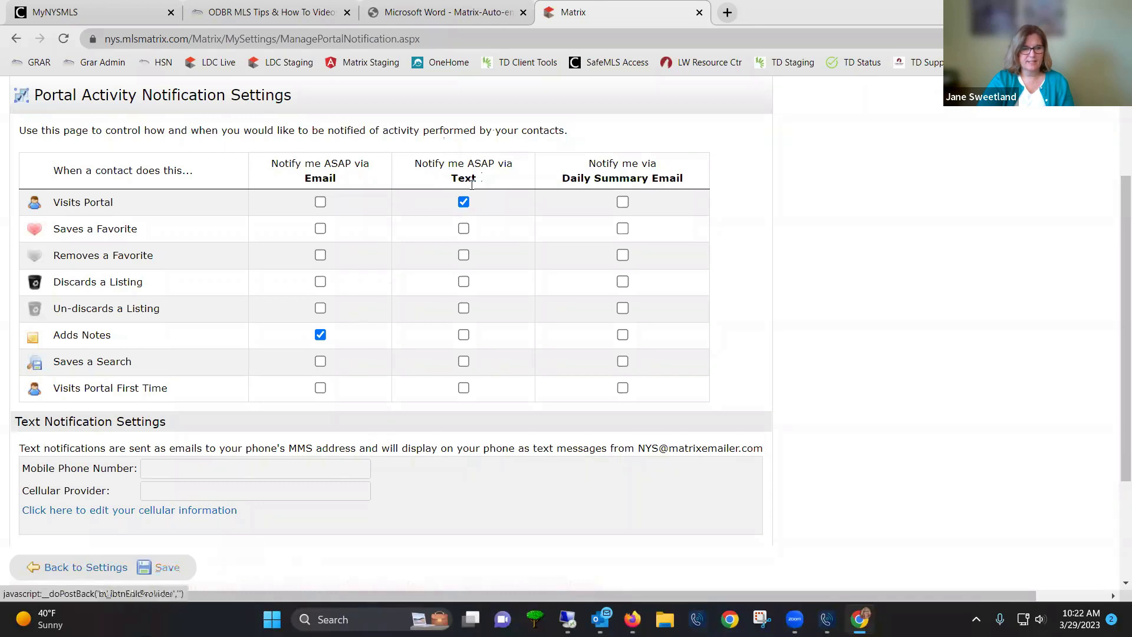
left_click(464, 203)
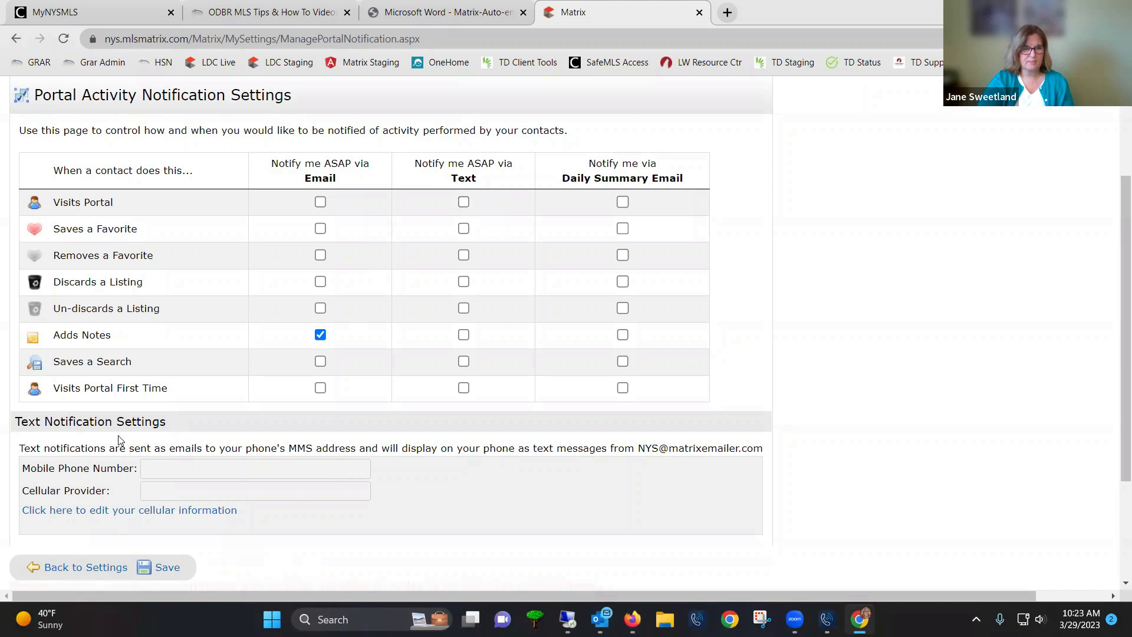
left_click(165, 568)
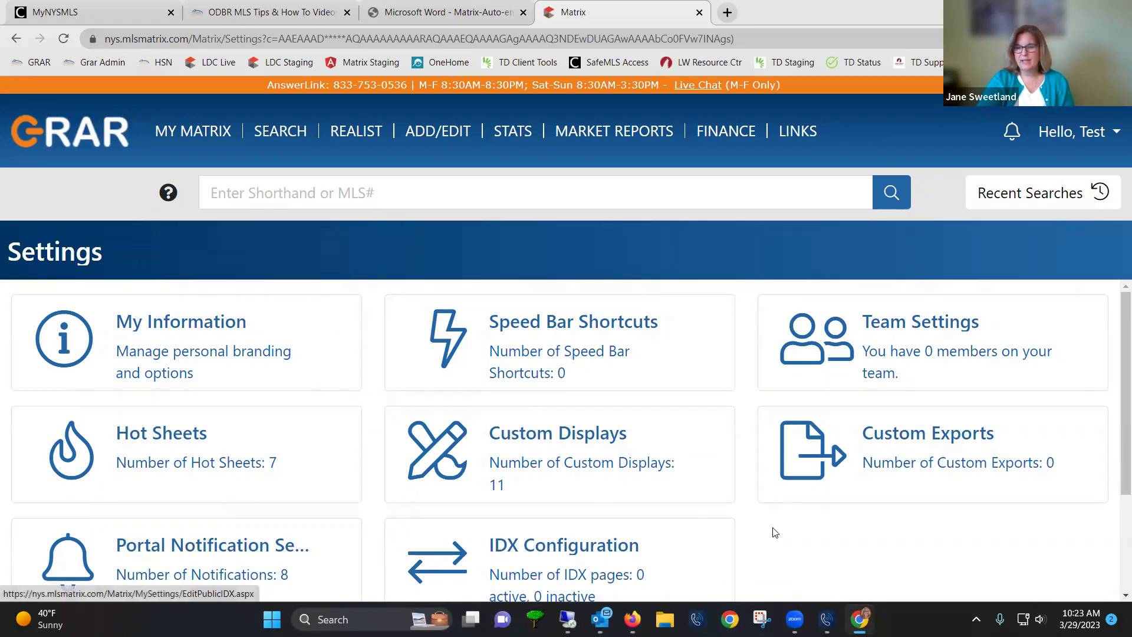
Bring up the Gmail inbox tab in Firefox and reload it to check for new mail
mouse_move(632, 619)
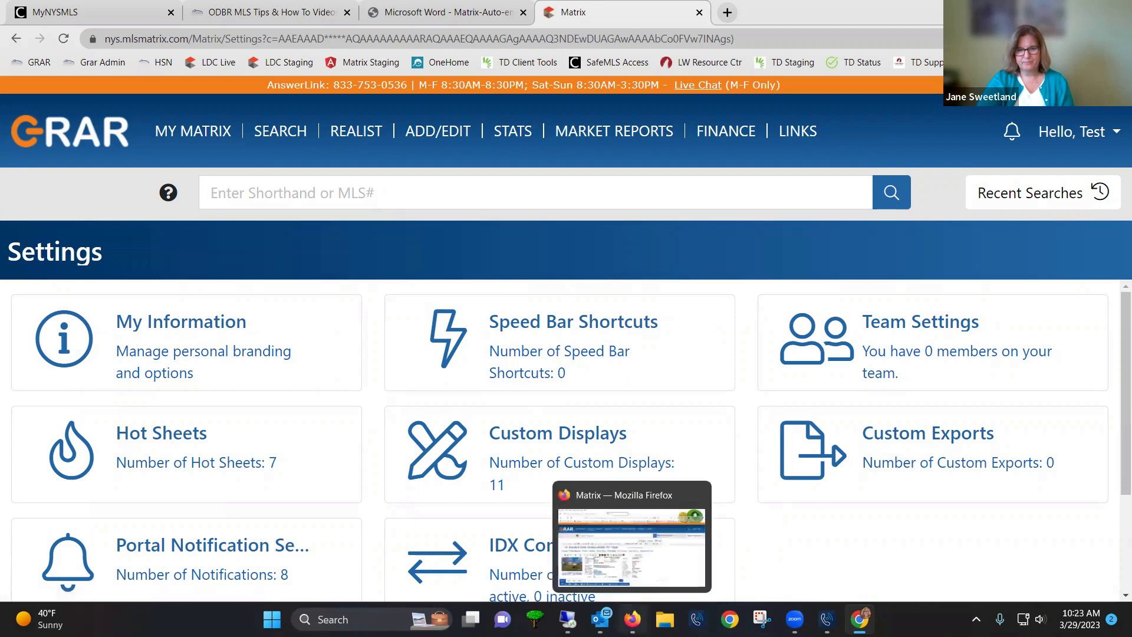
left_click(632, 619)
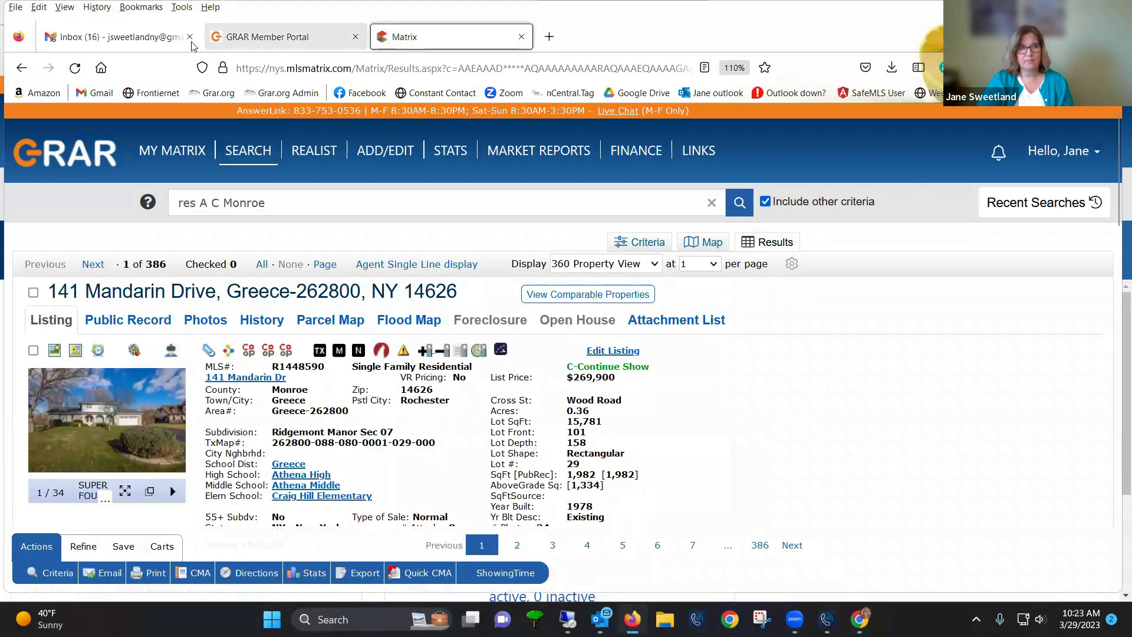
left_click(125, 42)
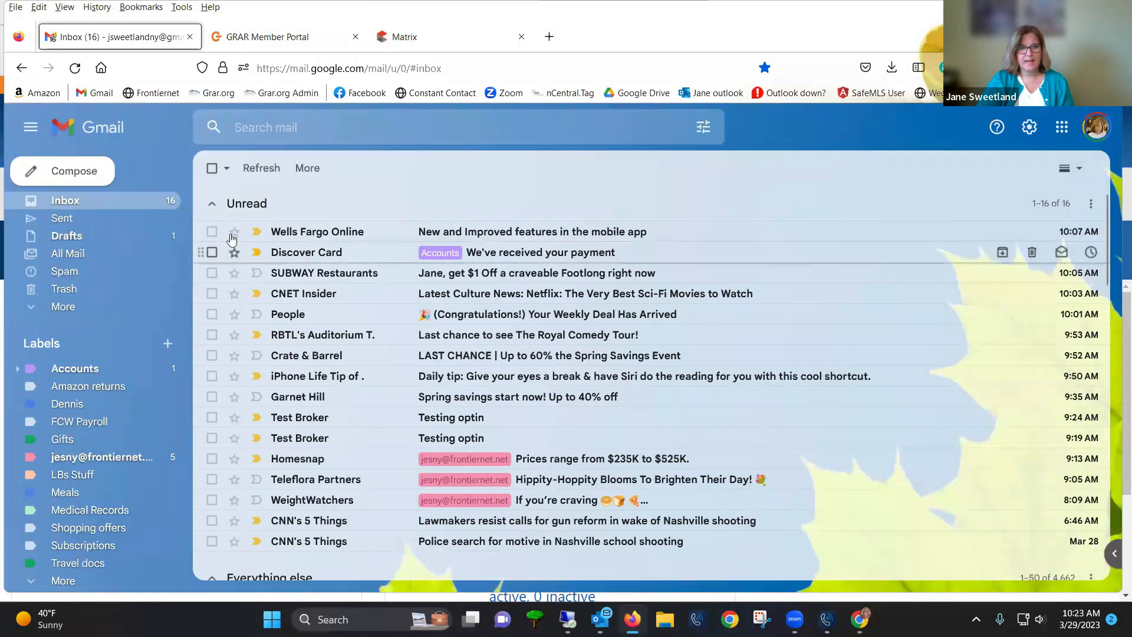
left_click(75, 69)
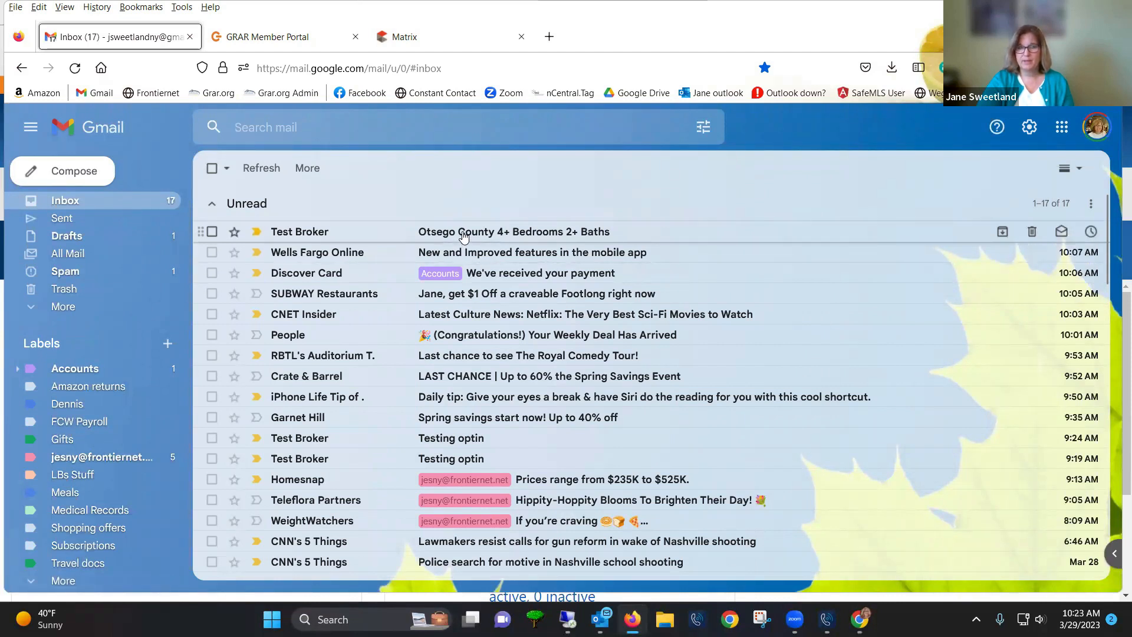
Open the Otsego County 4+ Bedrooms 2+ Baths auto email and read through its OneHome welcome
left_click(463, 235)
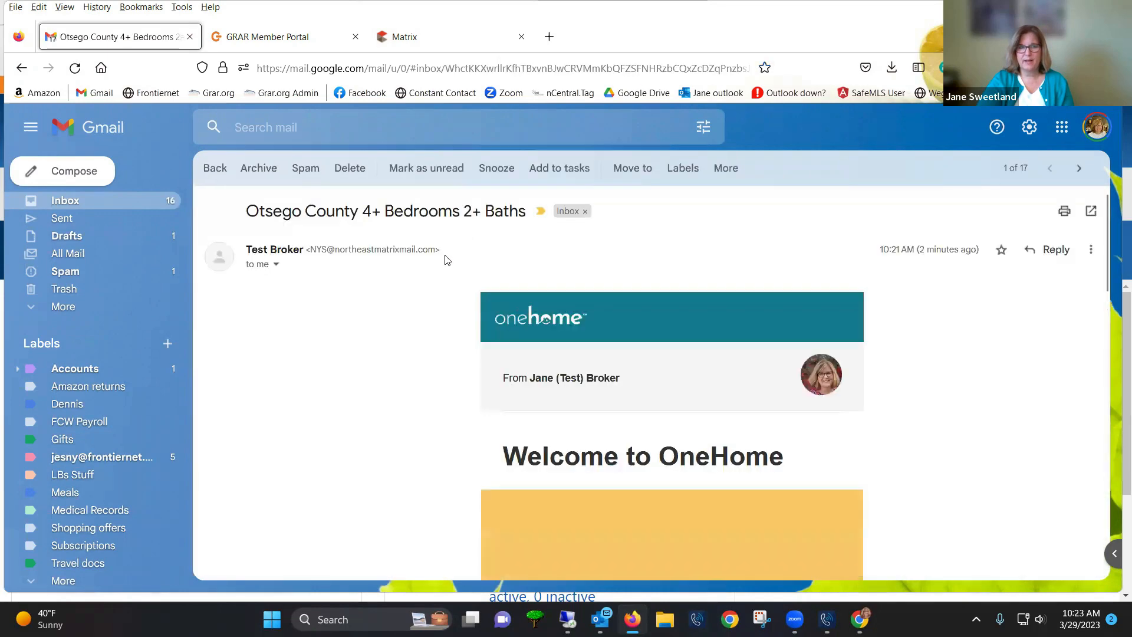
scroll(412, 351, "down", 1)
scroll(411, 350, "down", 2)
scroll(463, 361, "up", 3)
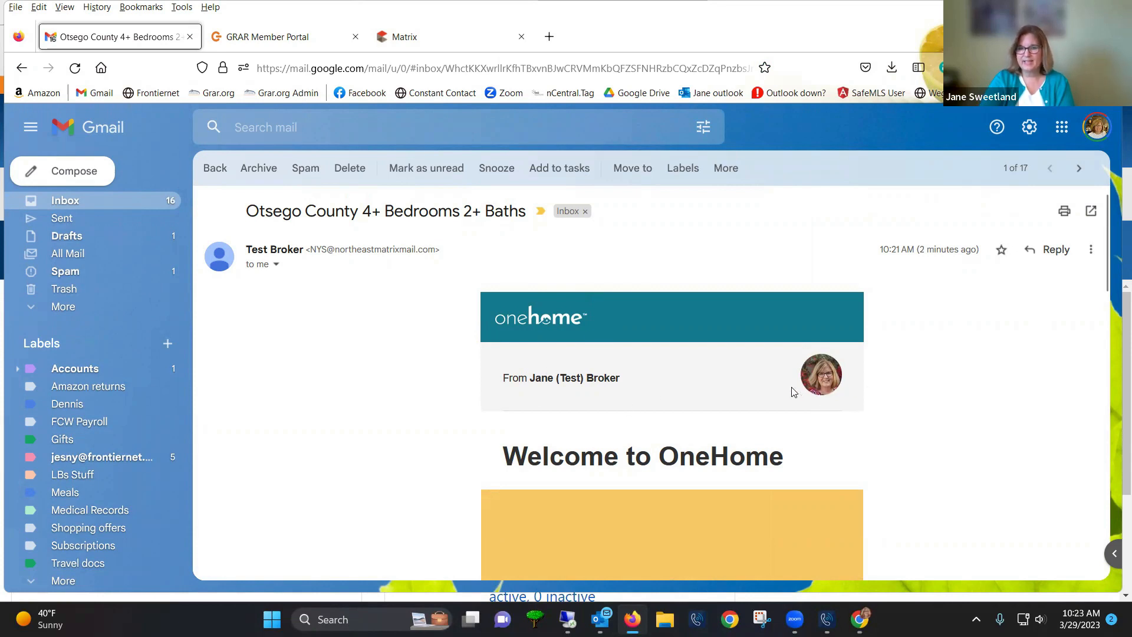
scroll(728, 419, "down", 3)
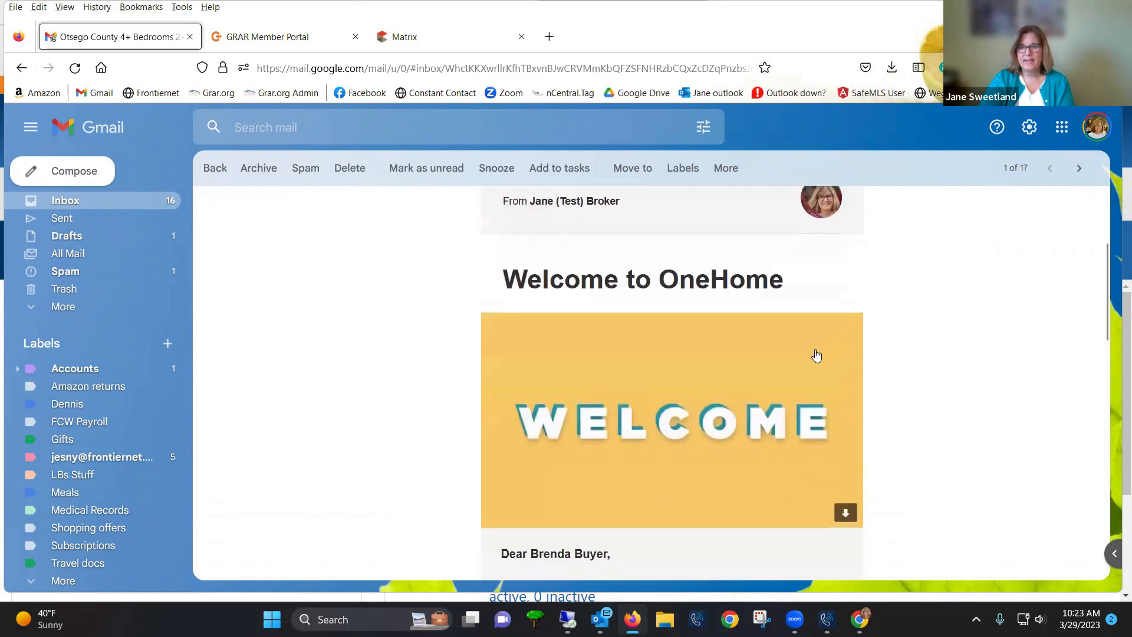
scroll(649, 457, "down", 3)
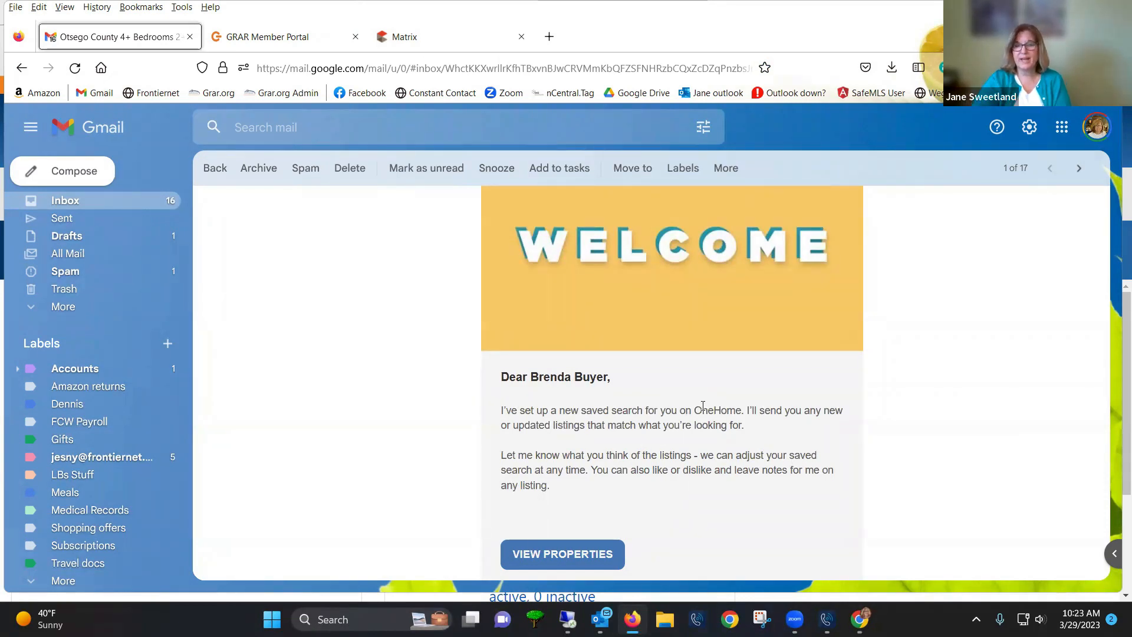
scroll(645, 452, "down", 2)
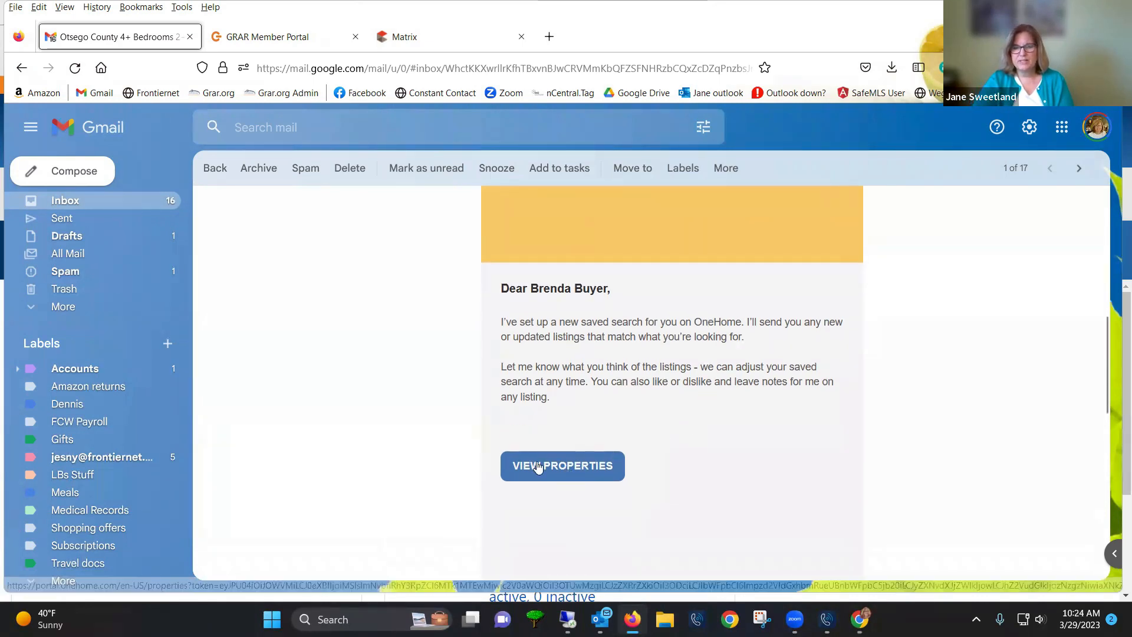
scroll(580, 481, "down", 3)
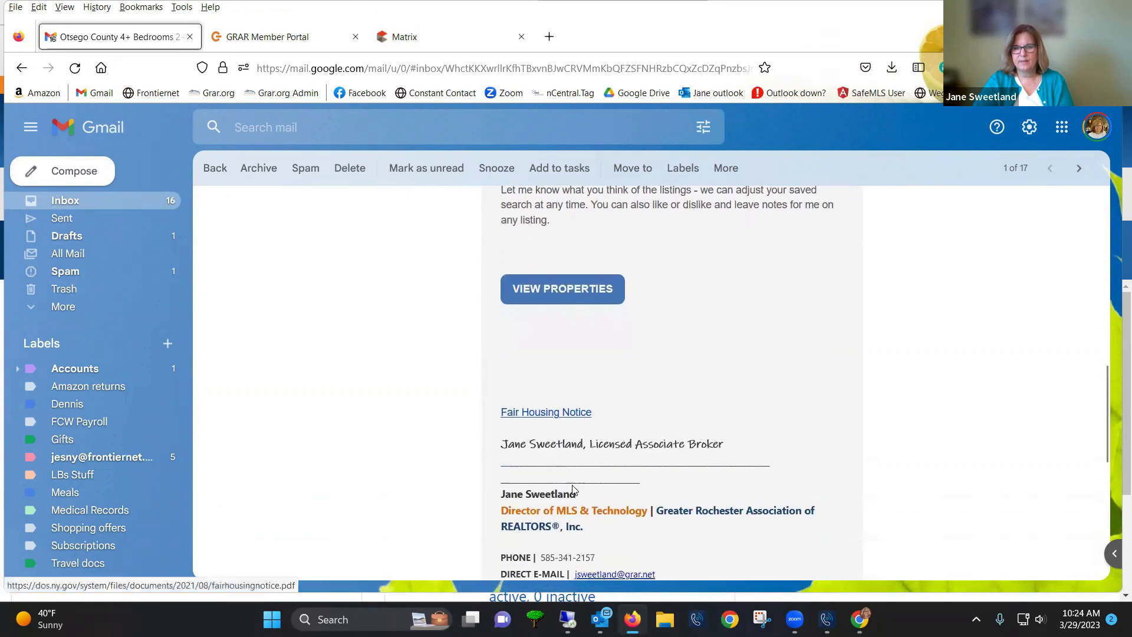
View the matching OneHome properties, pan the map around Oneonta, and open the $175,000 listing
left_click(542, 299)
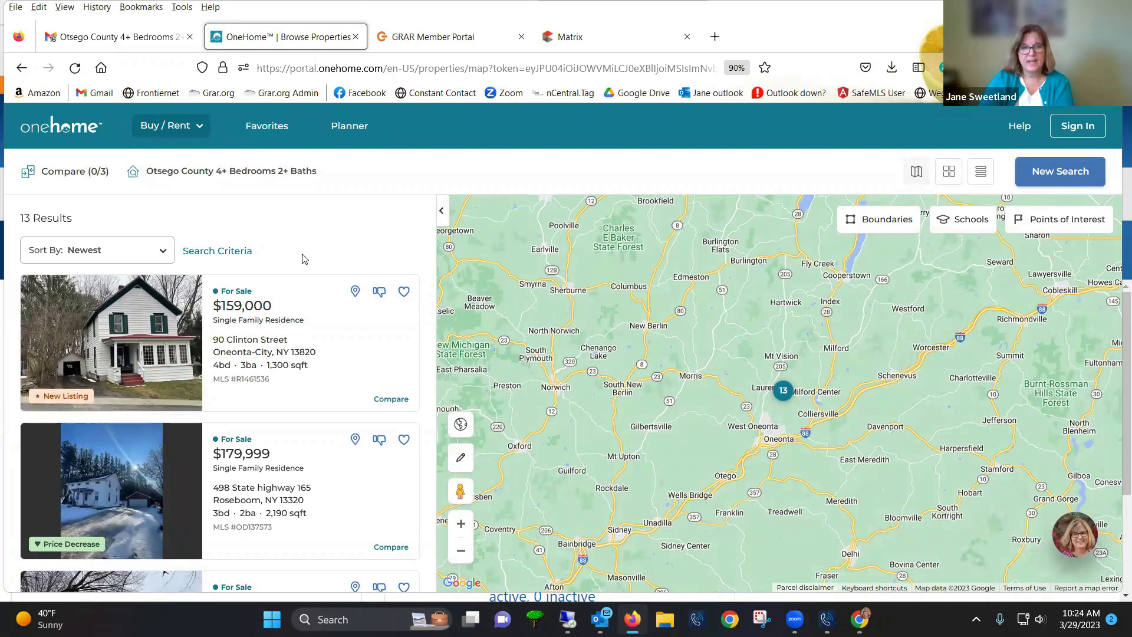
scroll(320, 384, "down", 7)
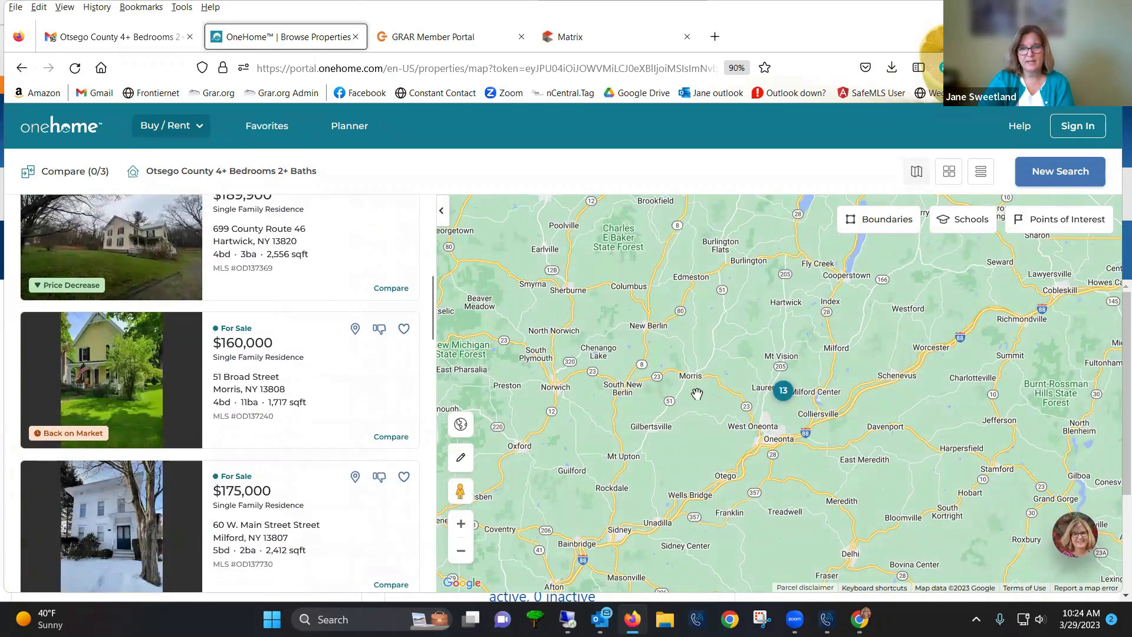
scroll(764, 415, "up", 2)
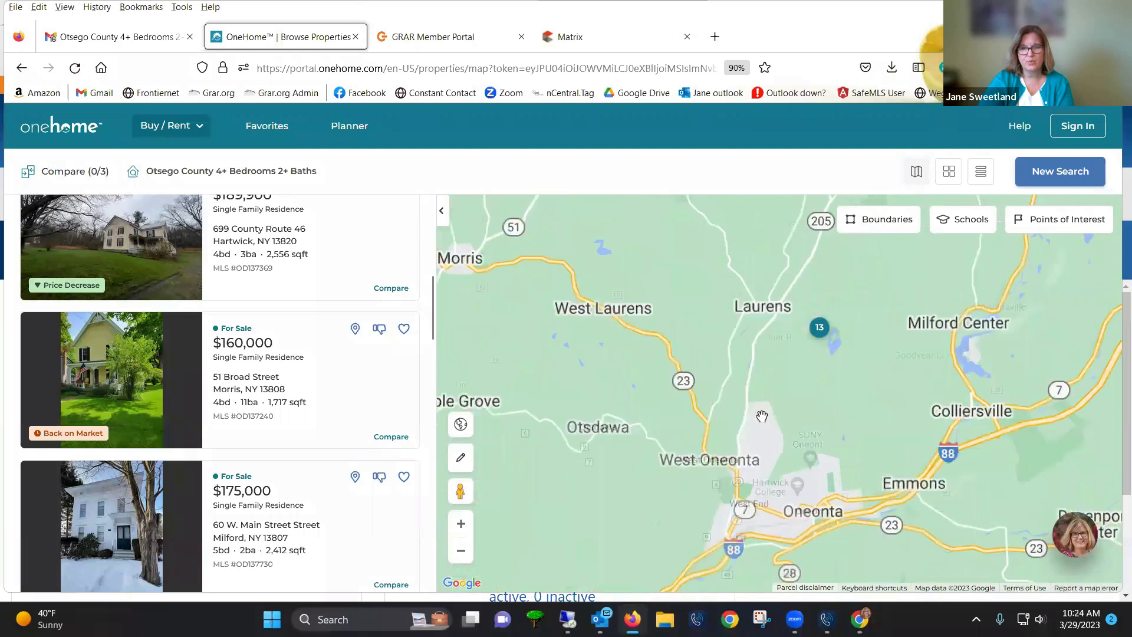
scroll(762, 417, "up", 1)
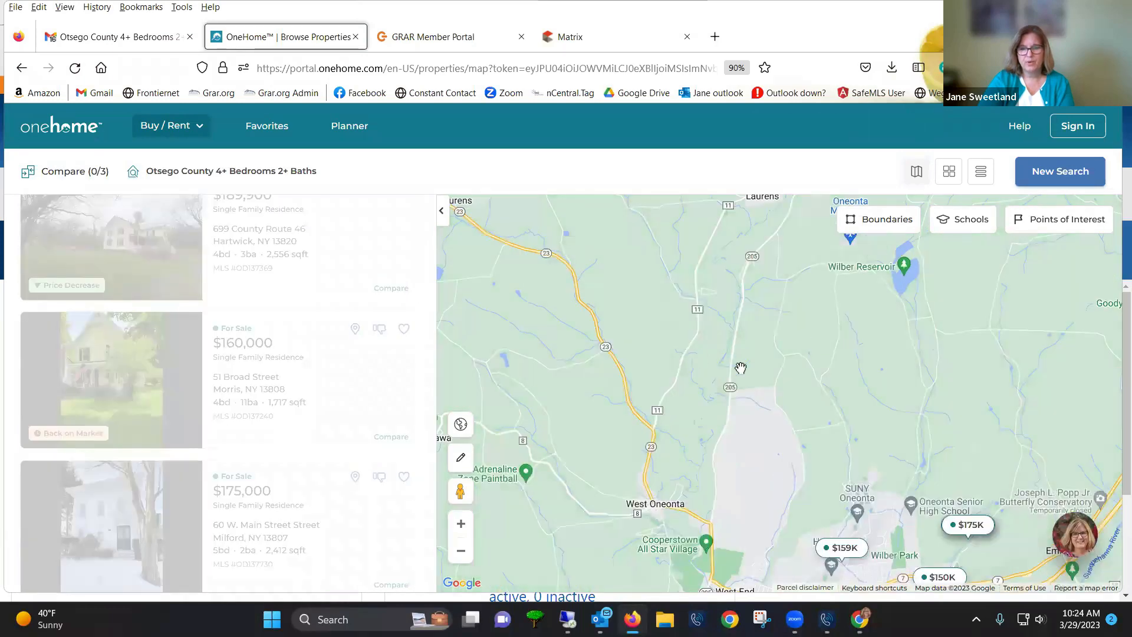
left_click_drag(738, 354, 710, 440)
left_click_drag(758, 363, 796, 262)
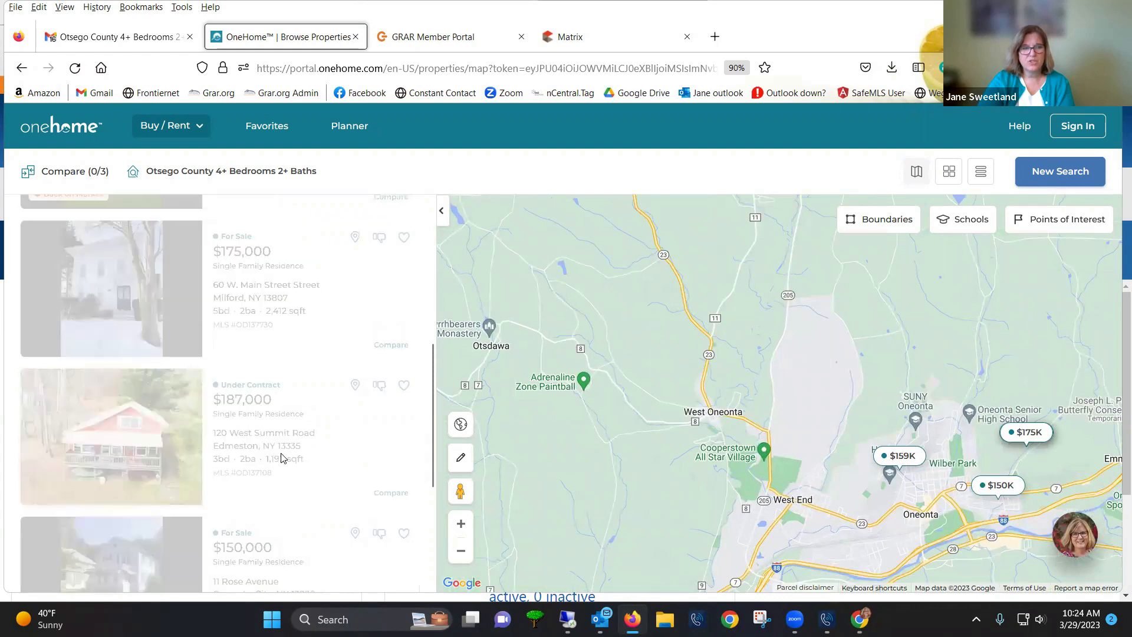
left_click(150, 292)
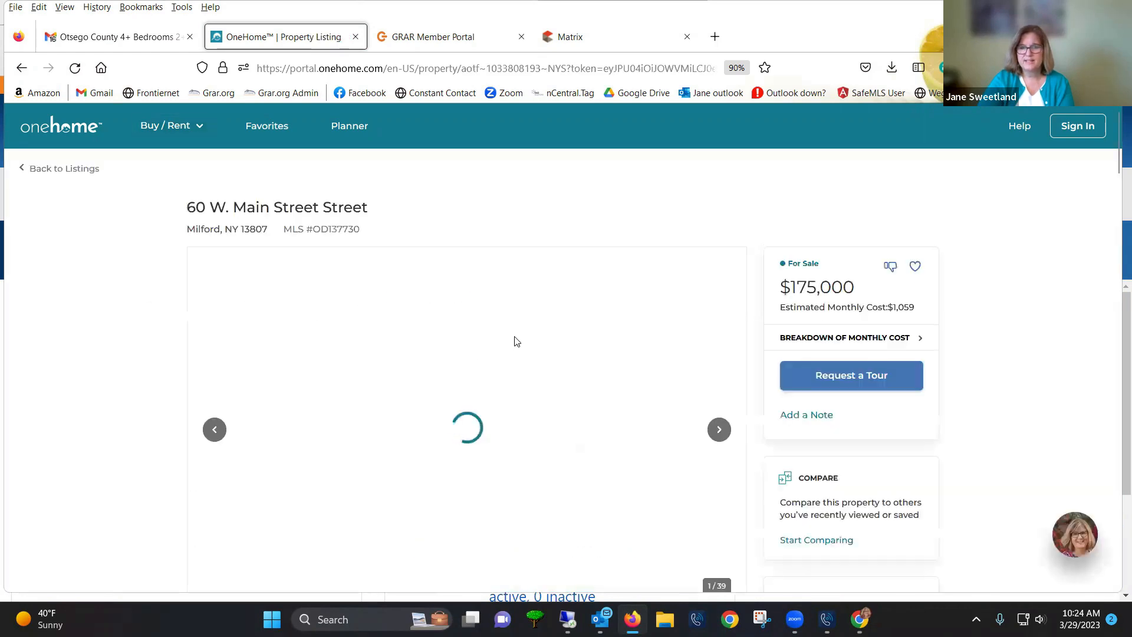
scroll(472, 396, "down", 5)
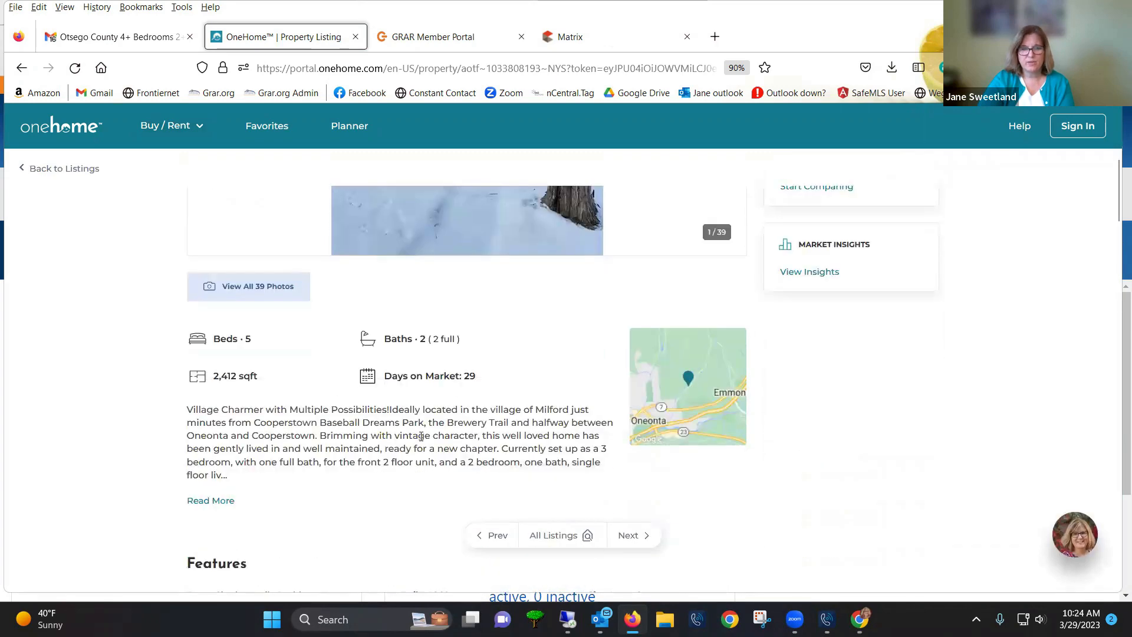
scroll(444, 427, "down", 6)
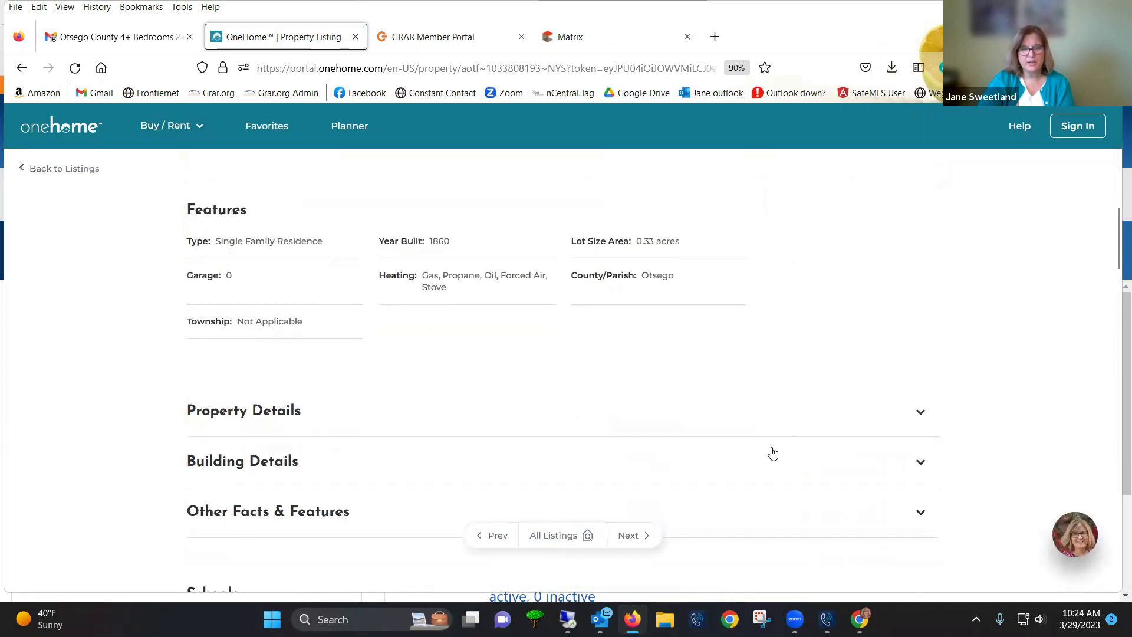
left_click(876, 417)
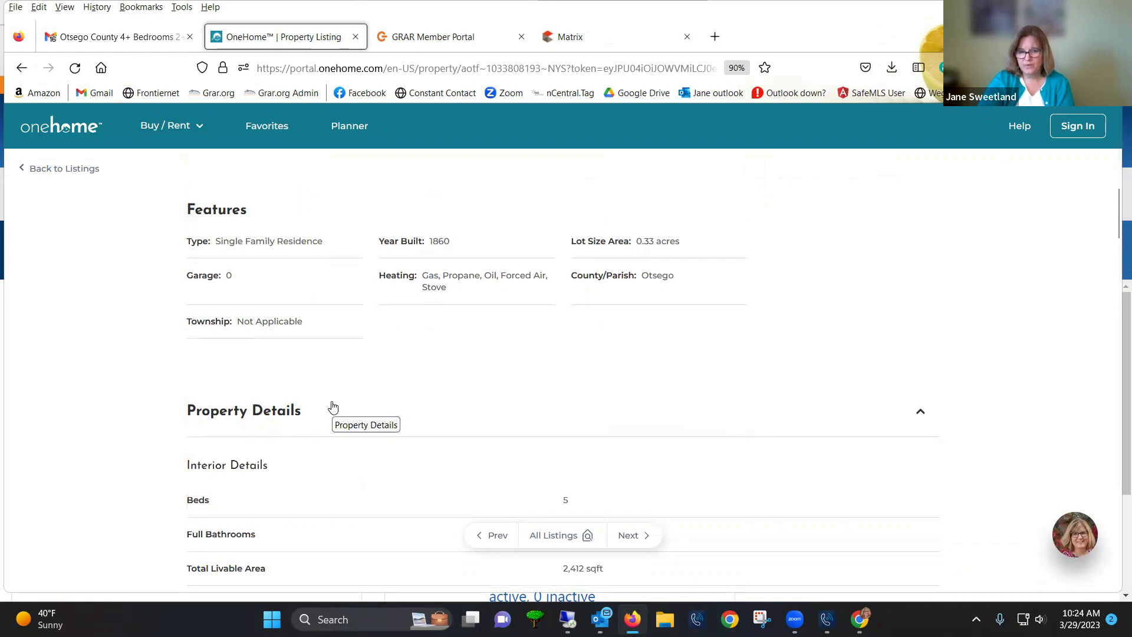
scroll(332, 407, "up", 10)
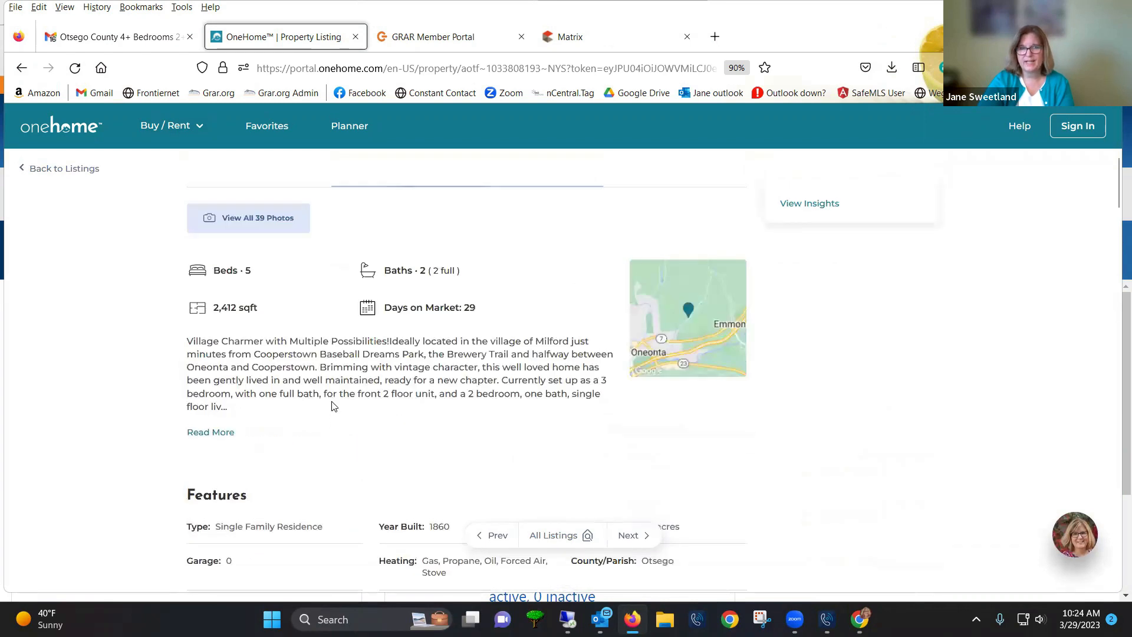
scroll(333, 407, "up", 1)
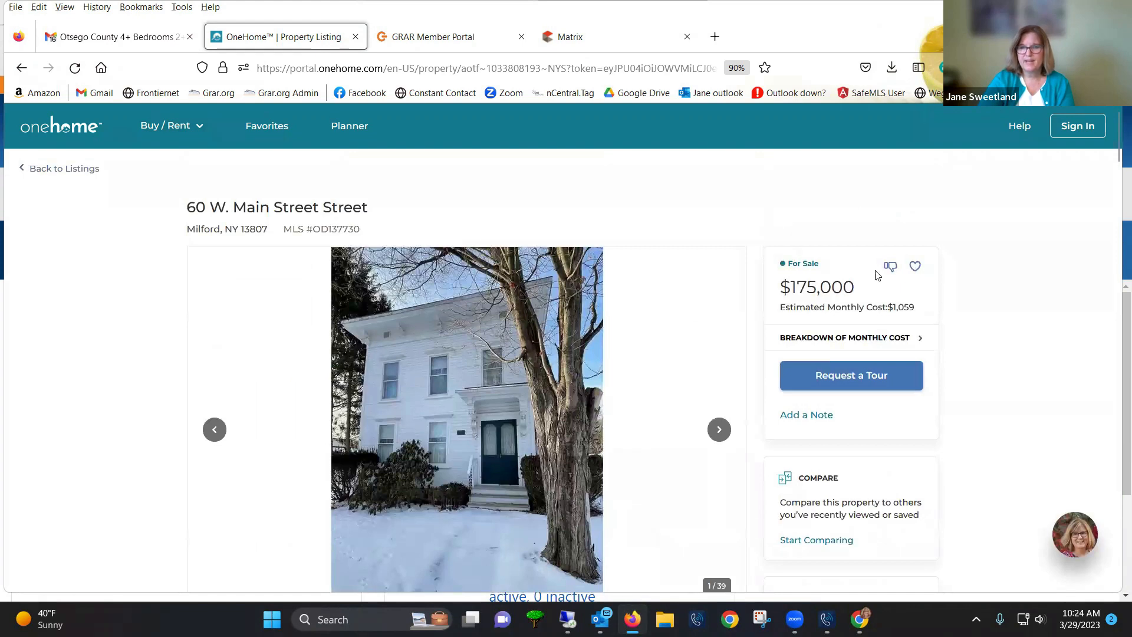
Try favoriting and adding a note to the listing, close the sign-in prompts, then return to listings
left_click(915, 266)
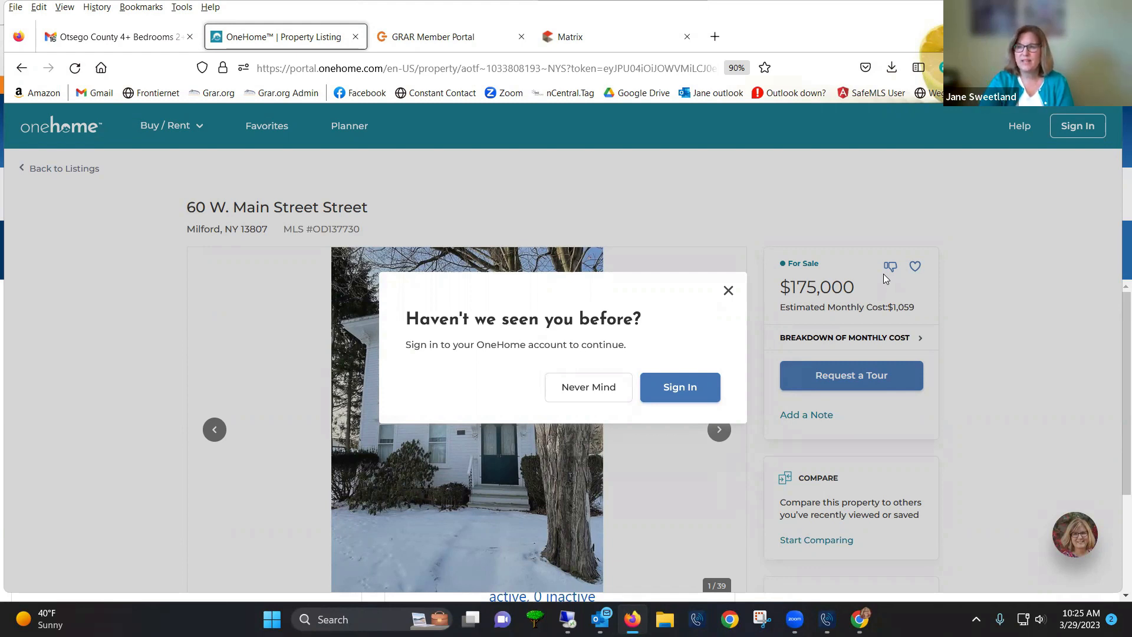
left_click(726, 291)
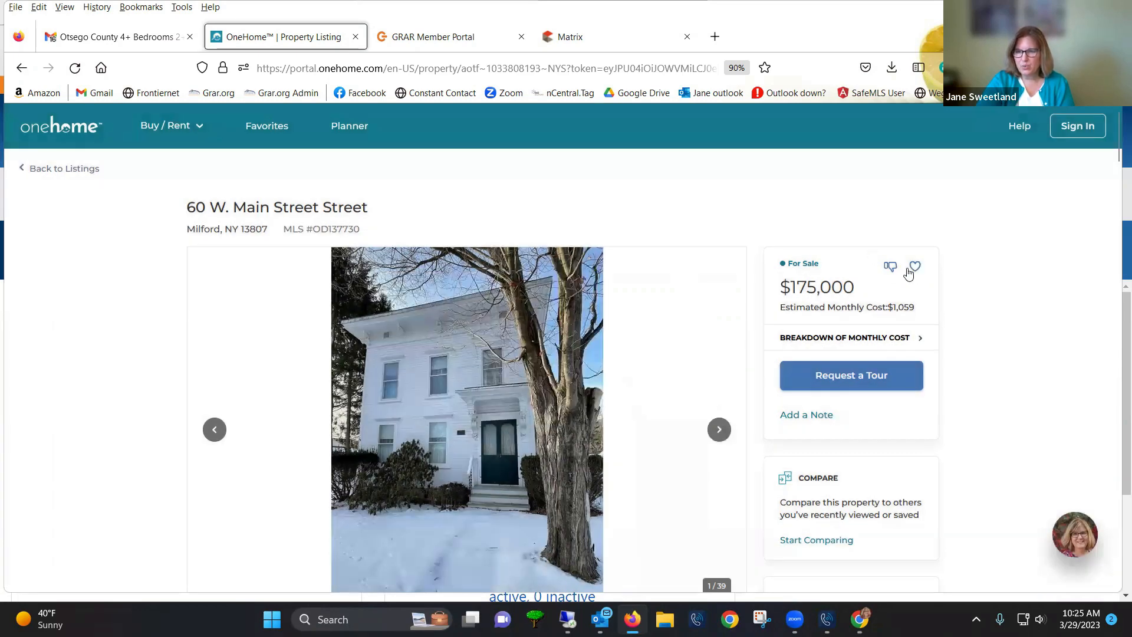
left_click(797, 415)
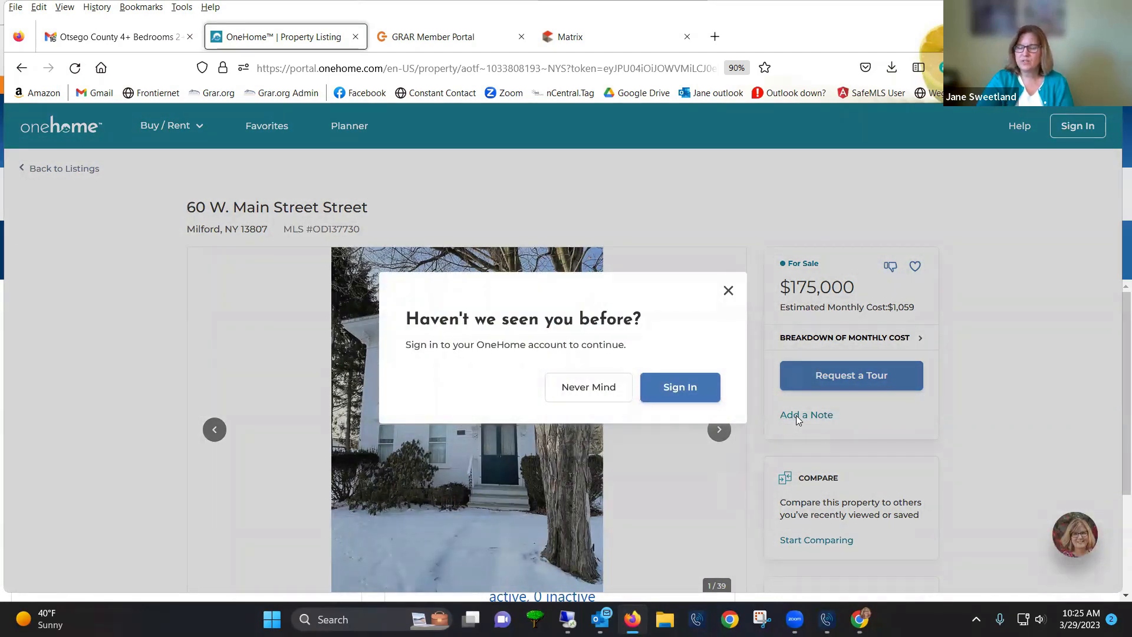
left_click(729, 292)
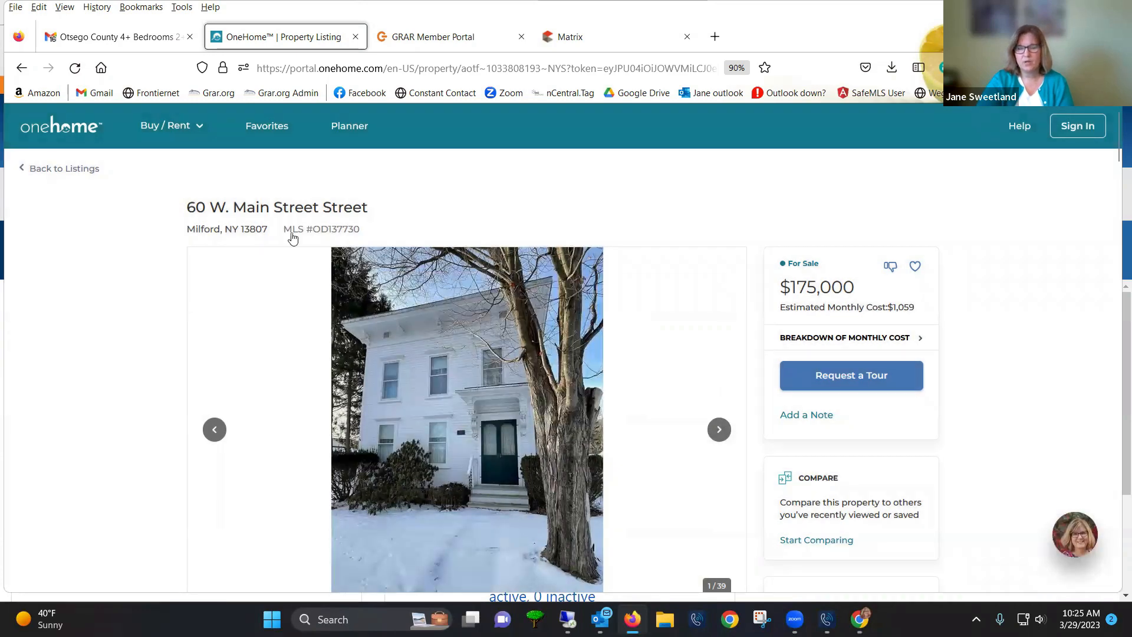
left_click(34, 170)
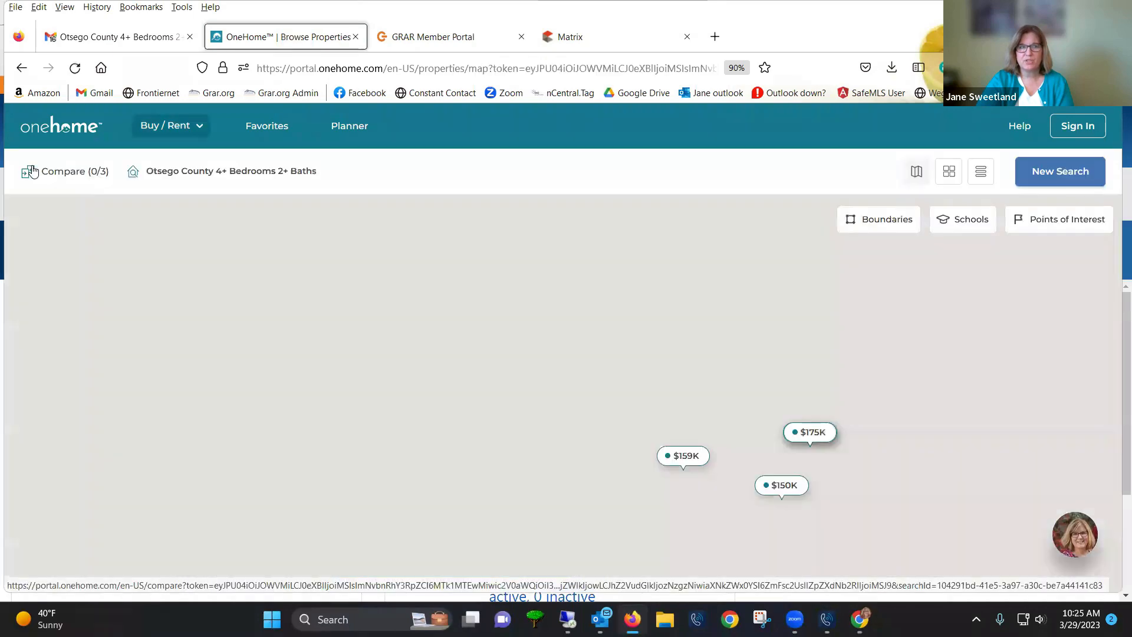
Browse all OneHome properties, open the agent's contact card, and highlight the tagline
left_click(163, 135)
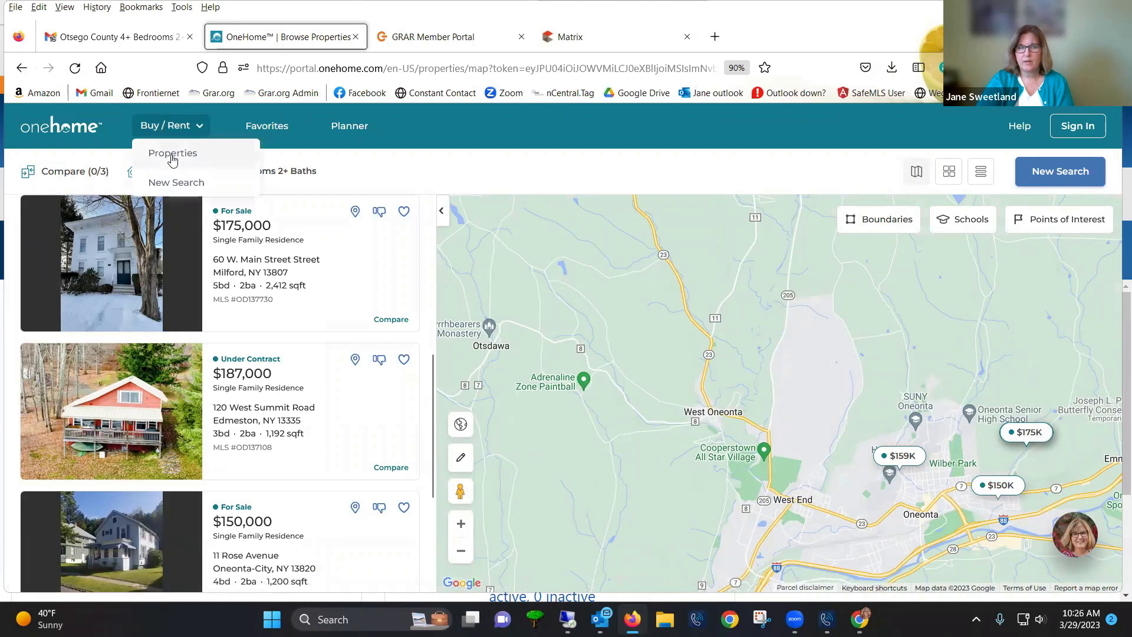
left_click(166, 181)
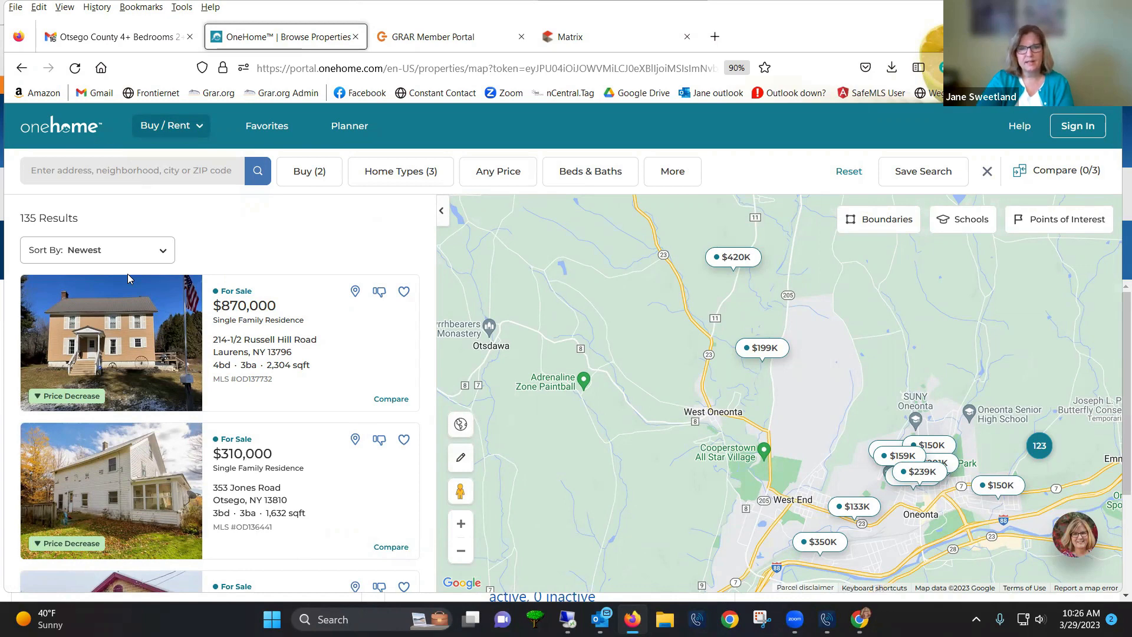
left_click(1078, 551)
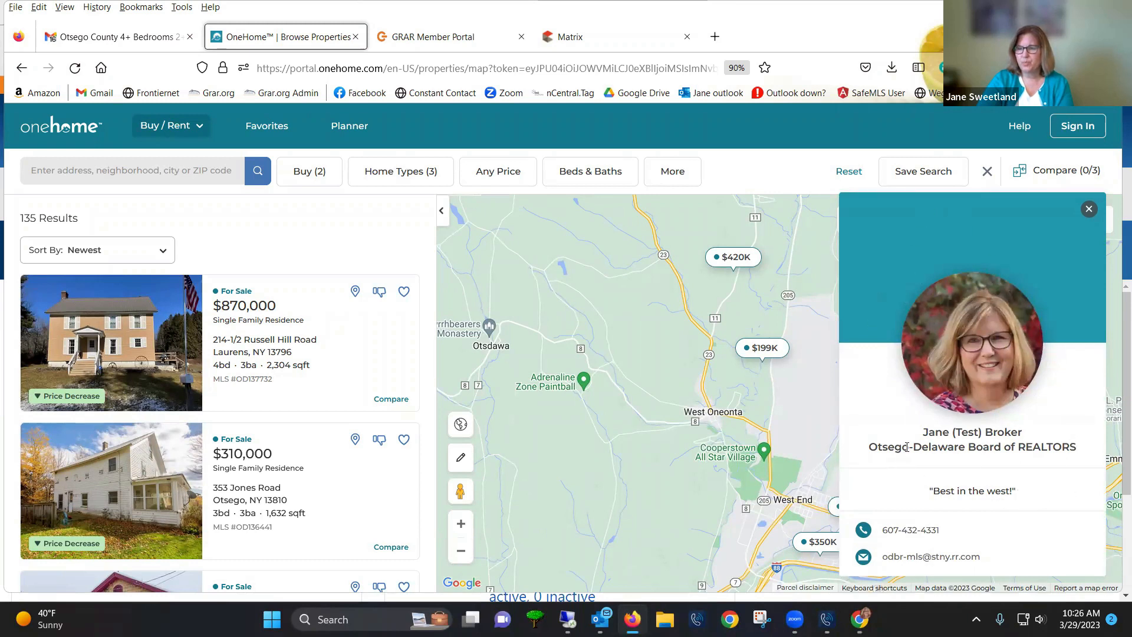
left_click_drag(932, 493, 1021, 506)
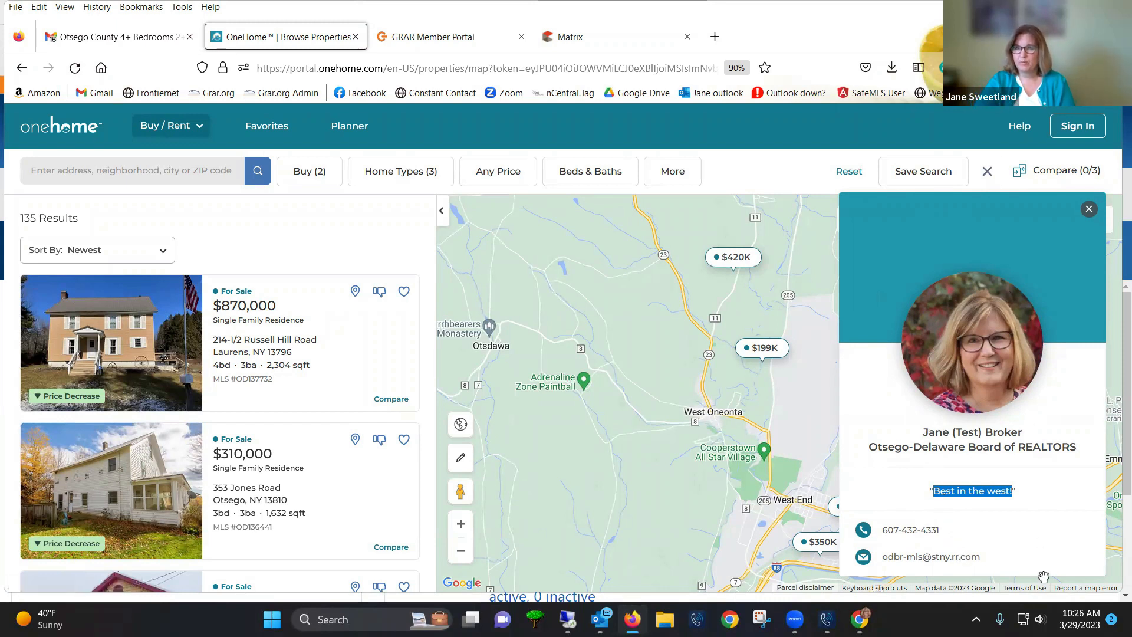
Switch to the Gmail tab and return to the inbox
mouse_move(860, 619)
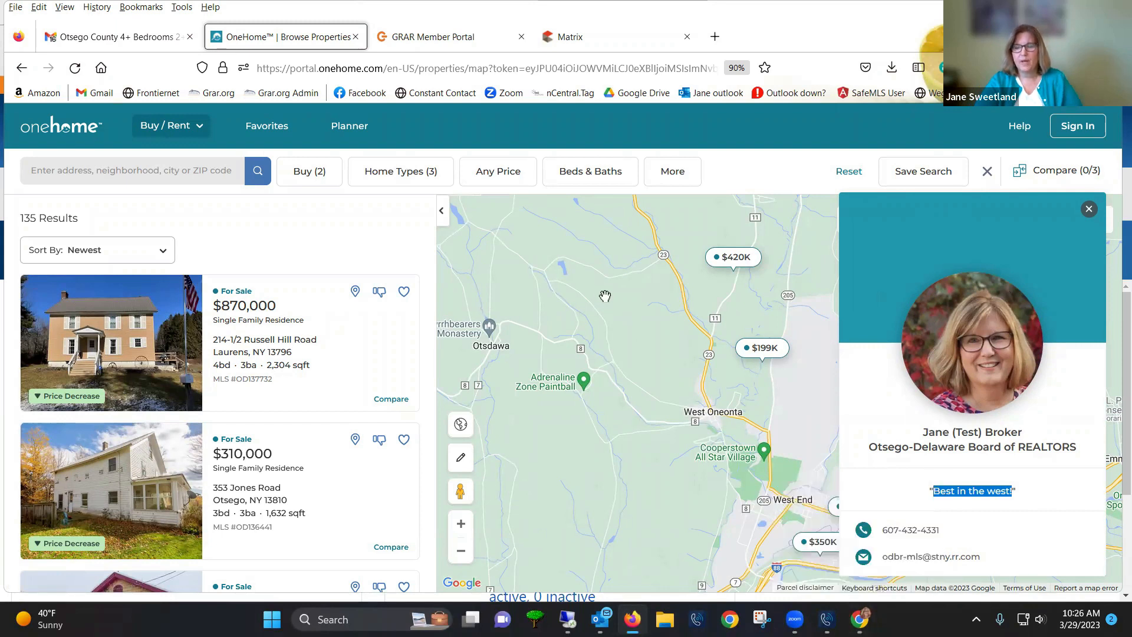
left_click(119, 44)
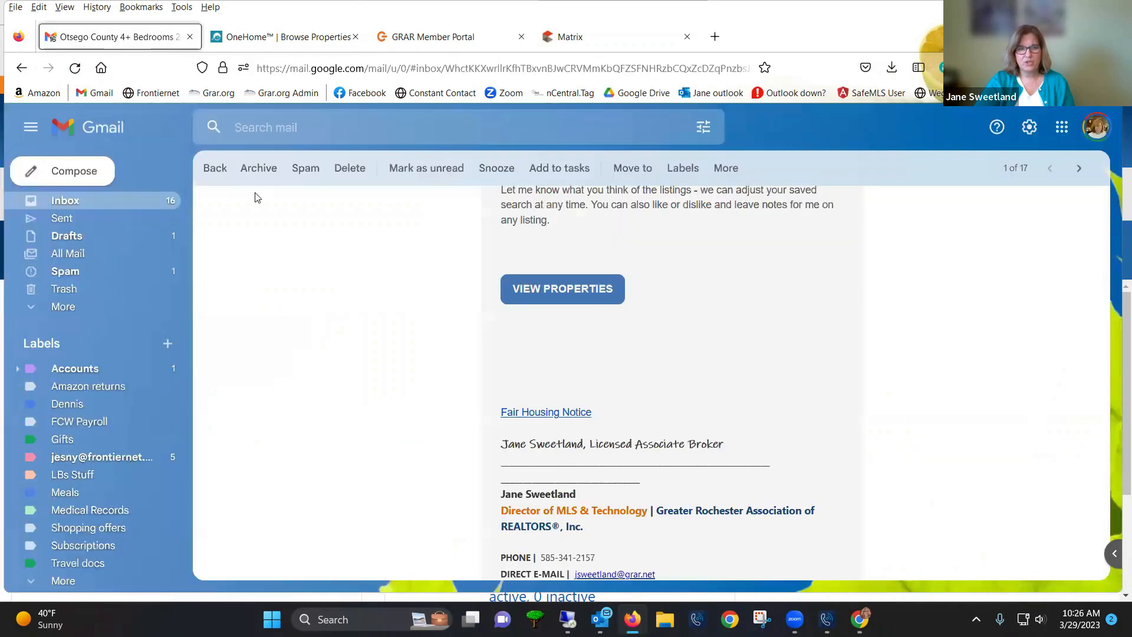
left_click(215, 168)
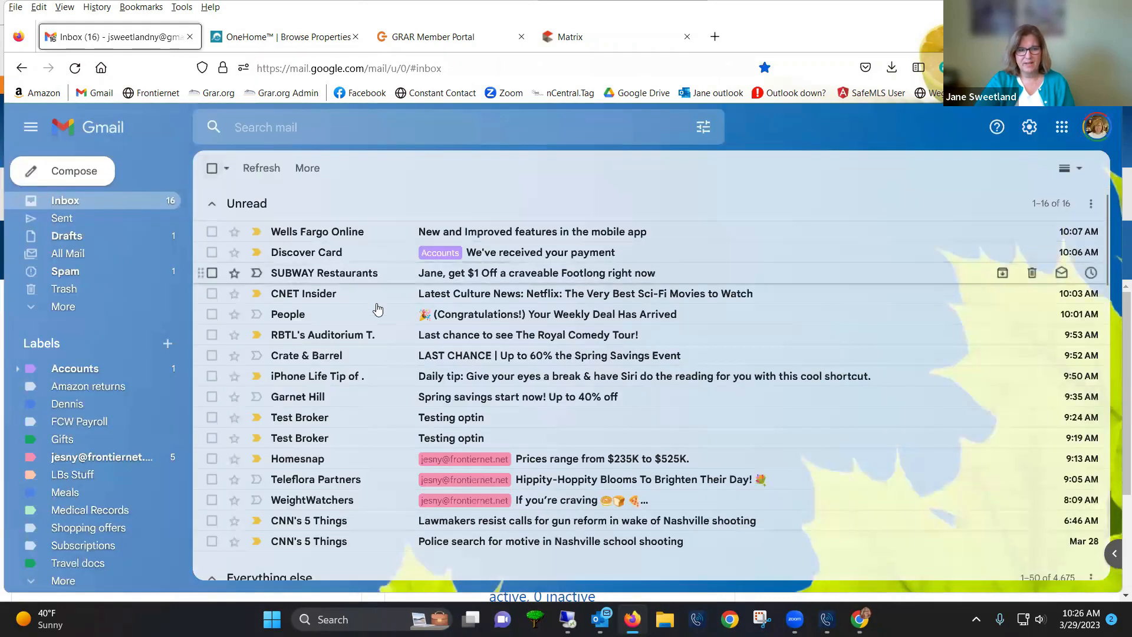
scroll(392, 390, "down", 3)
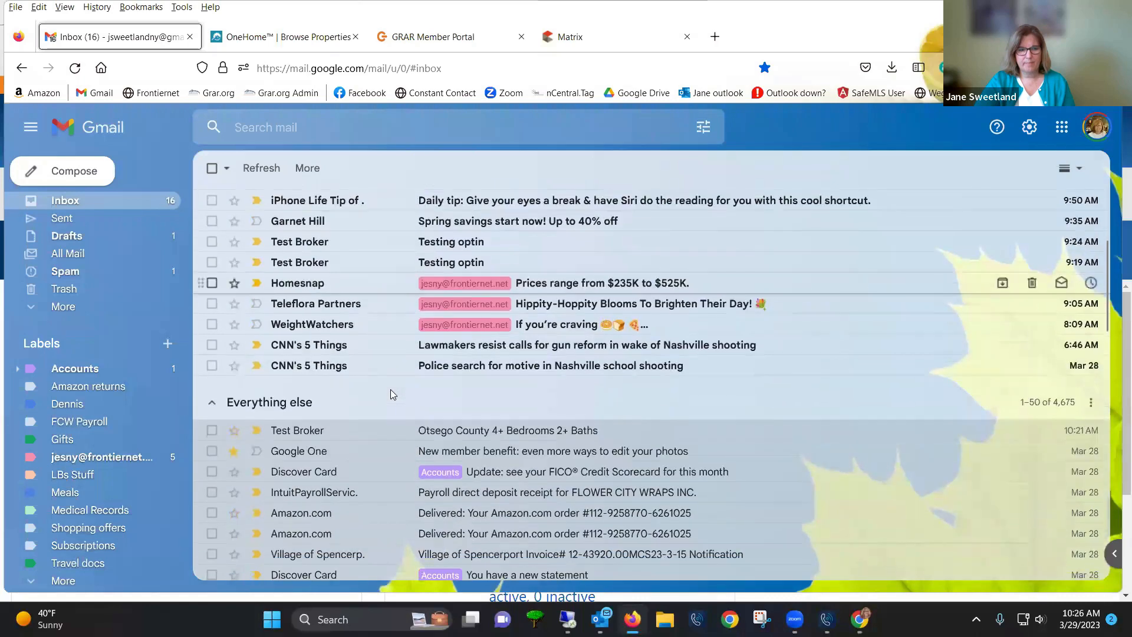
Search the Gmail mailbox for 'onehome'
scroll(388, 439, "down", 2)
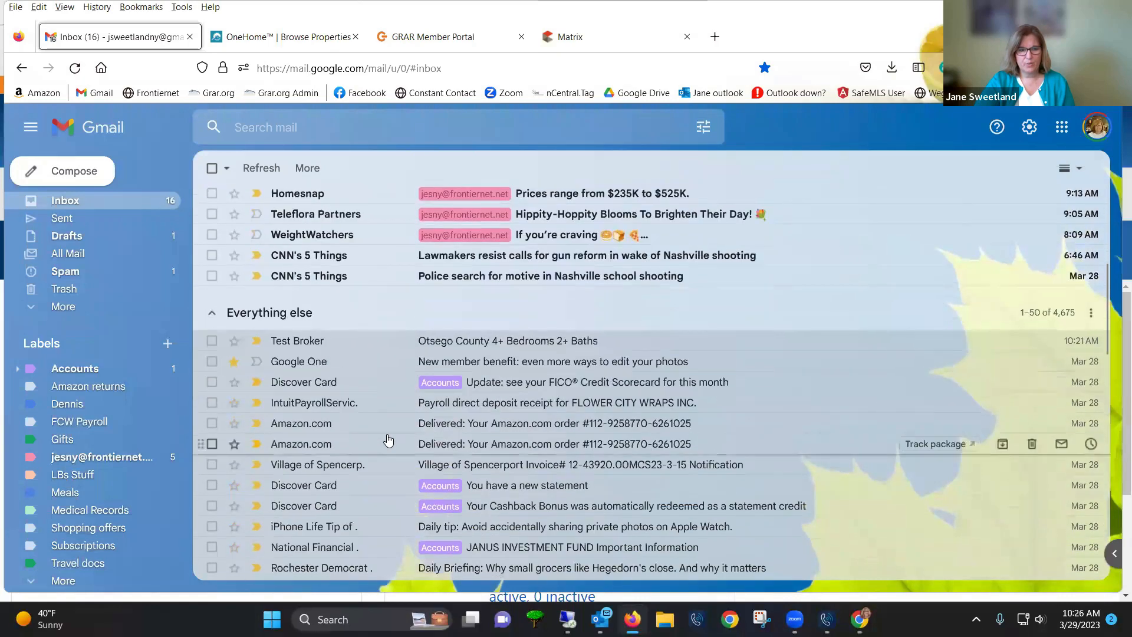
scroll(388, 441, "down", 3)
left_click(368, 134)
type("onehome")
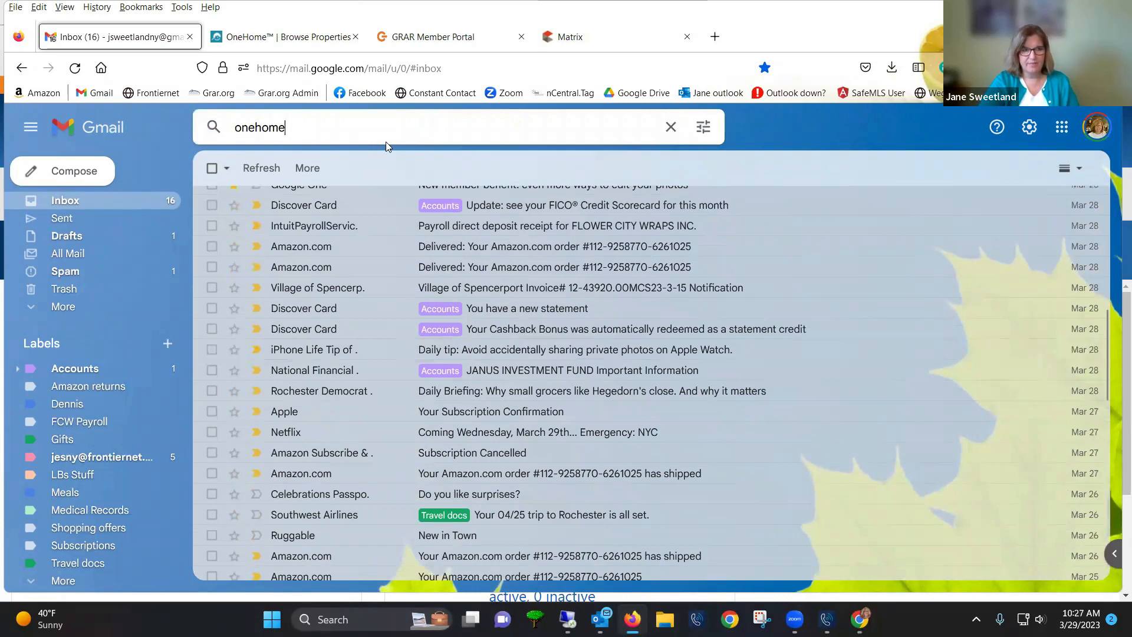
key("Return")
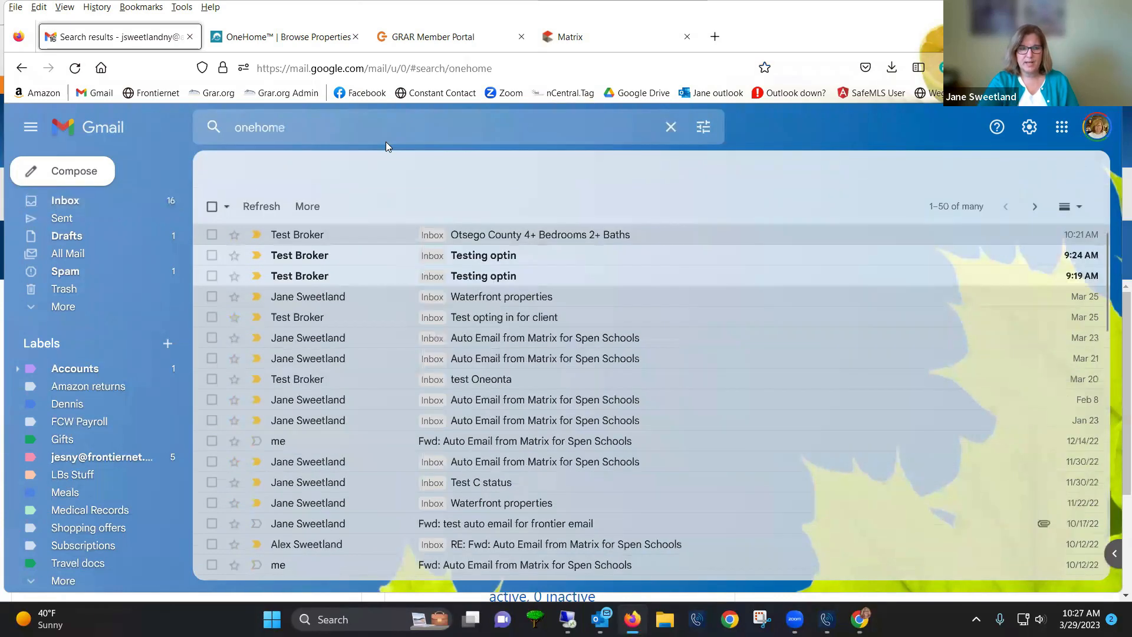
Open the Feb 8 Auto Email from Matrix and scroll to its $185,000 listing highlight
left_click(573, 407)
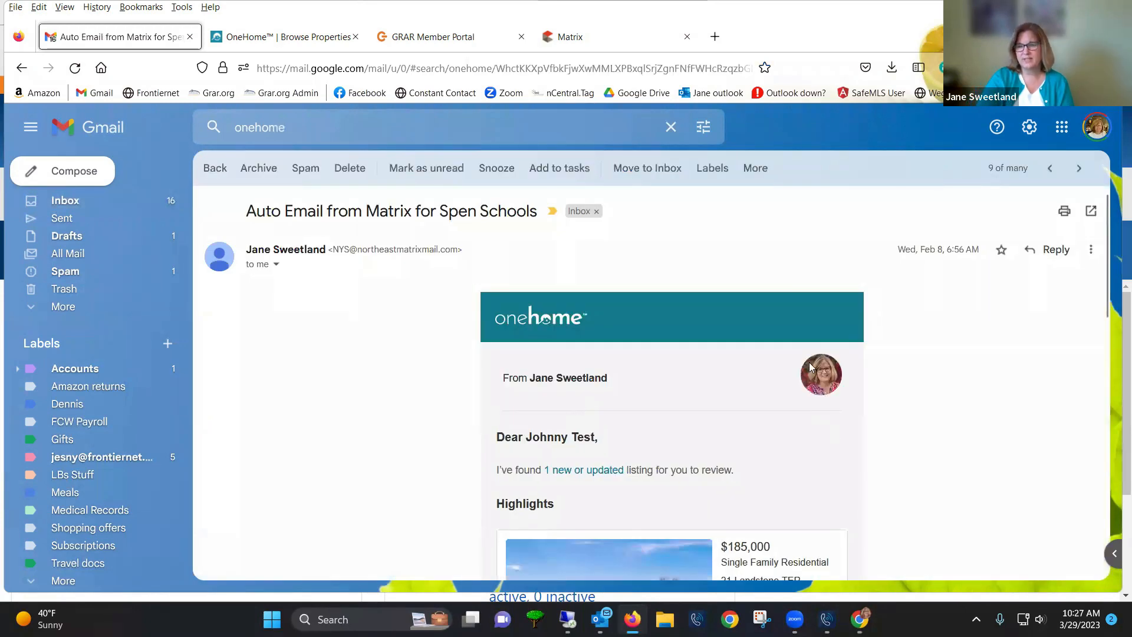
scroll(725, 416, "down", 2)
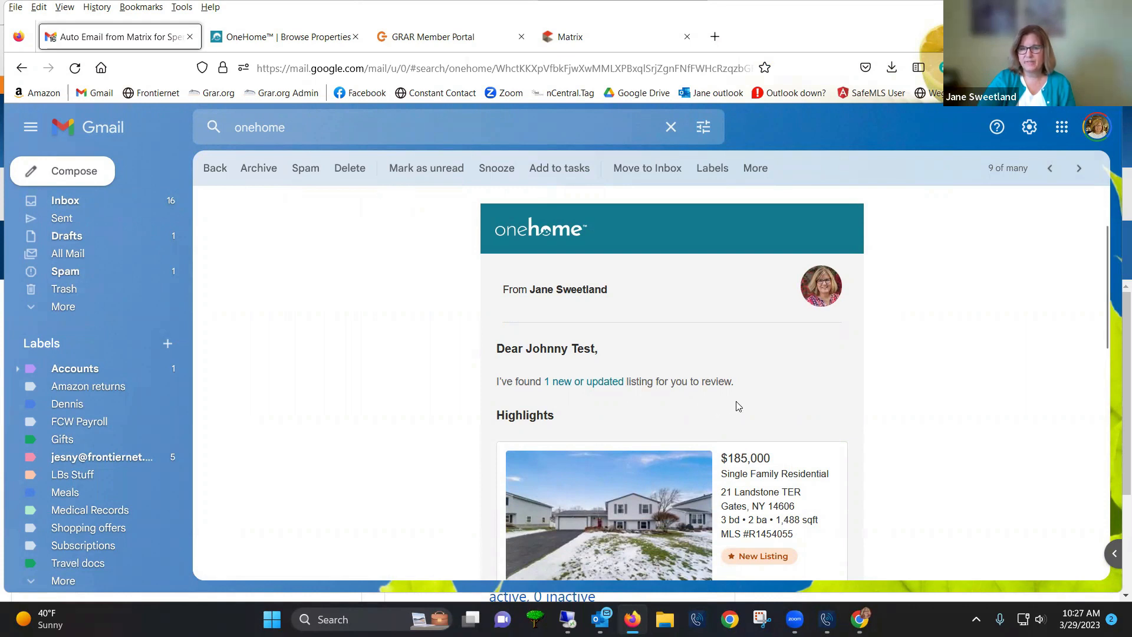
scroll(737, 406, "down", 3)
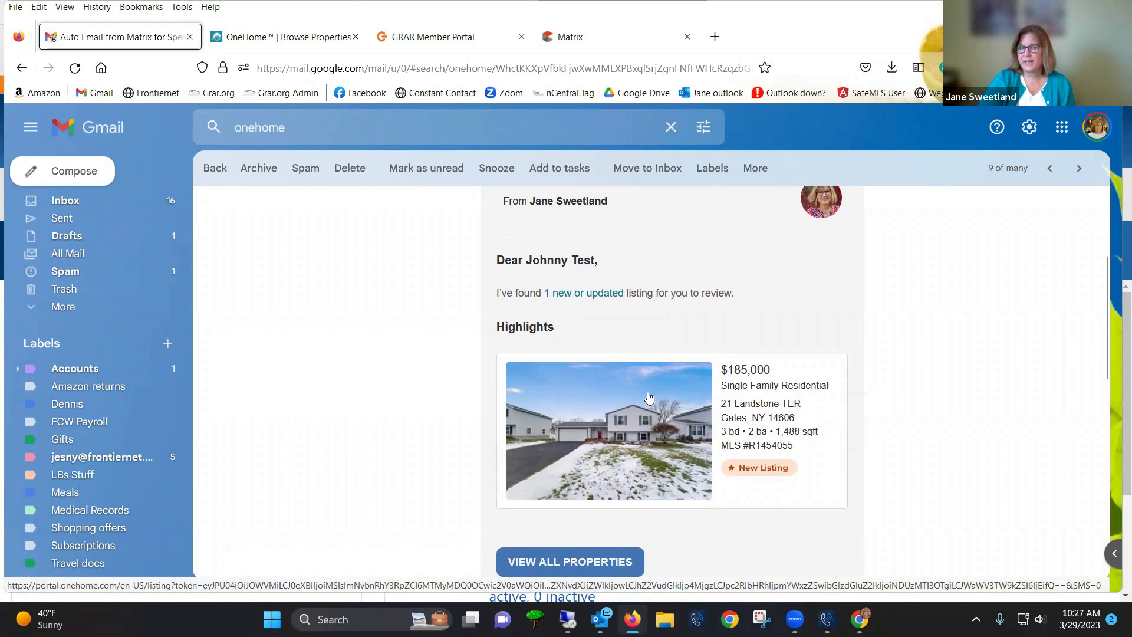
scroll(615, 461, "down", 3)
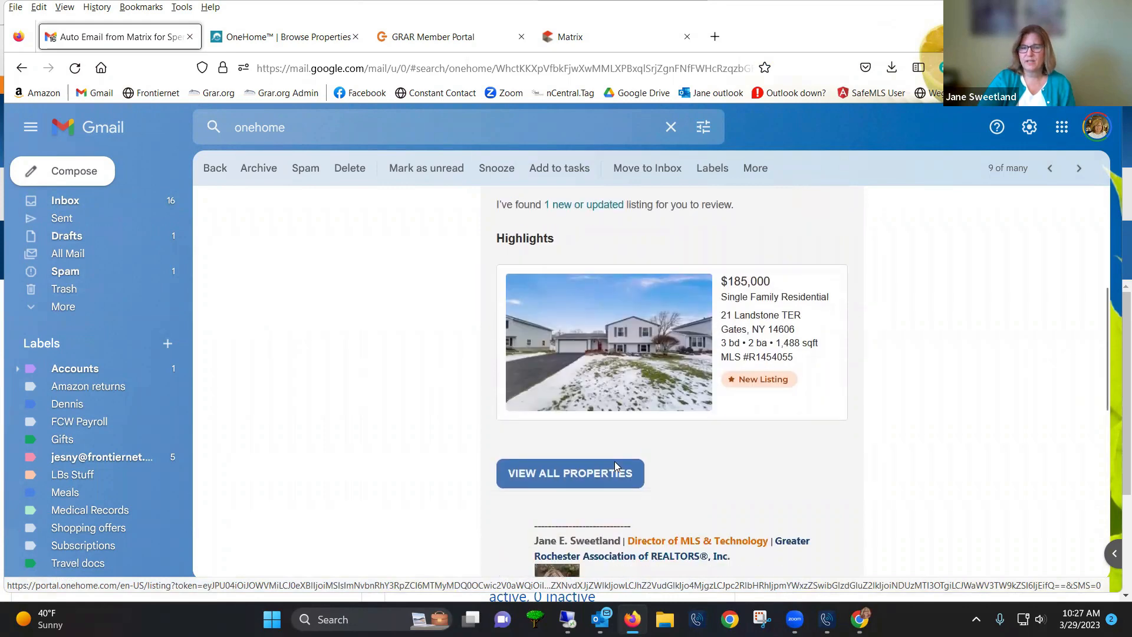
Show all the email's properties in OneHome and compare with the other OneHome page
left_click(566, 478)
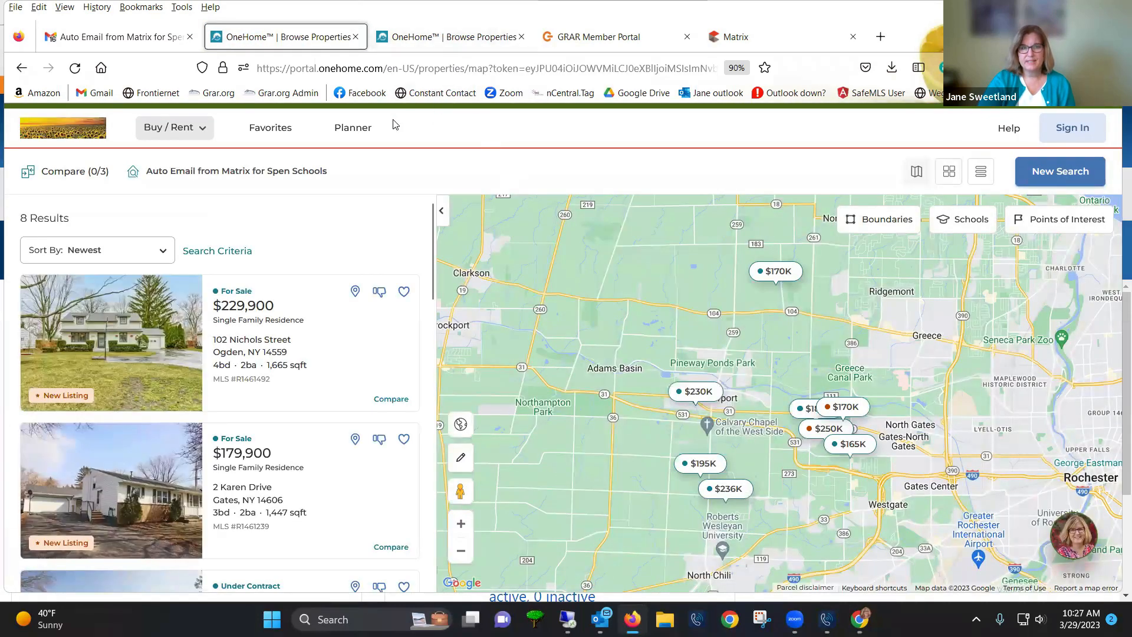
left_click(477, 42)
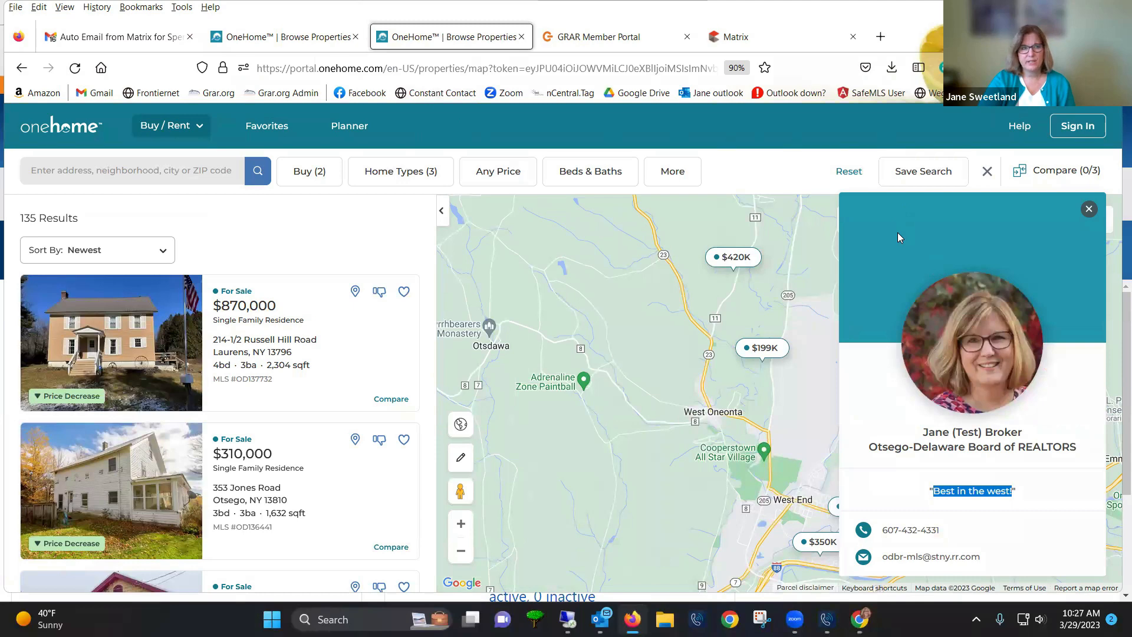
left_click(260, 32)
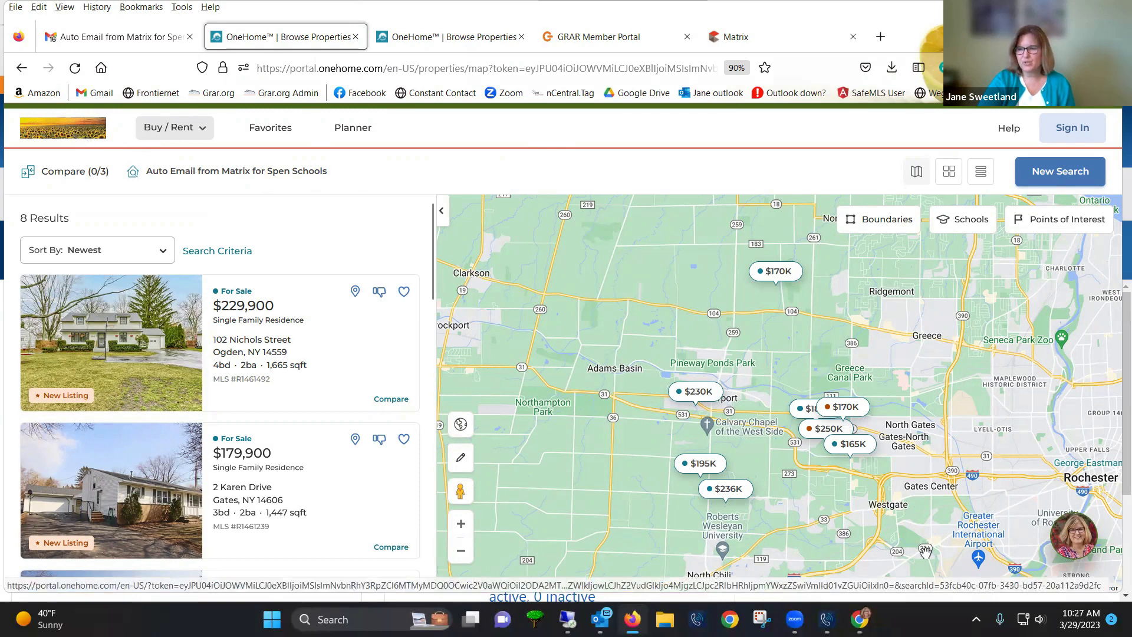
Open the agent's card, highlight the welcome quote, and open the full agent profile
left_click(1072, 548)
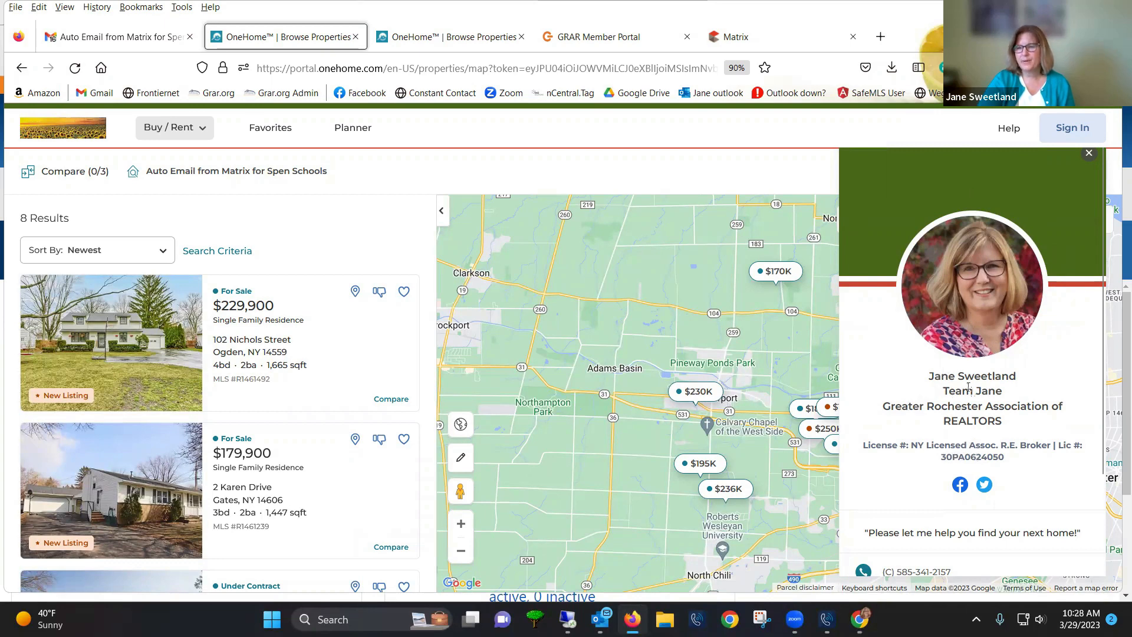
scroll(964, 389, "down", 2)
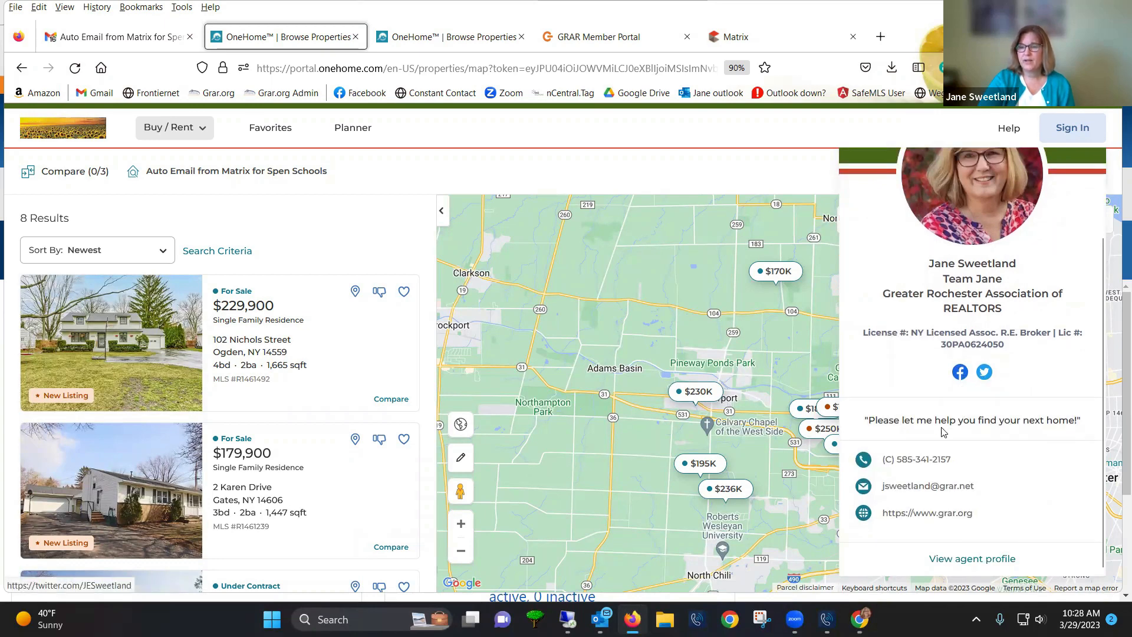
left_click_drag(893, 420, 1005, 420)
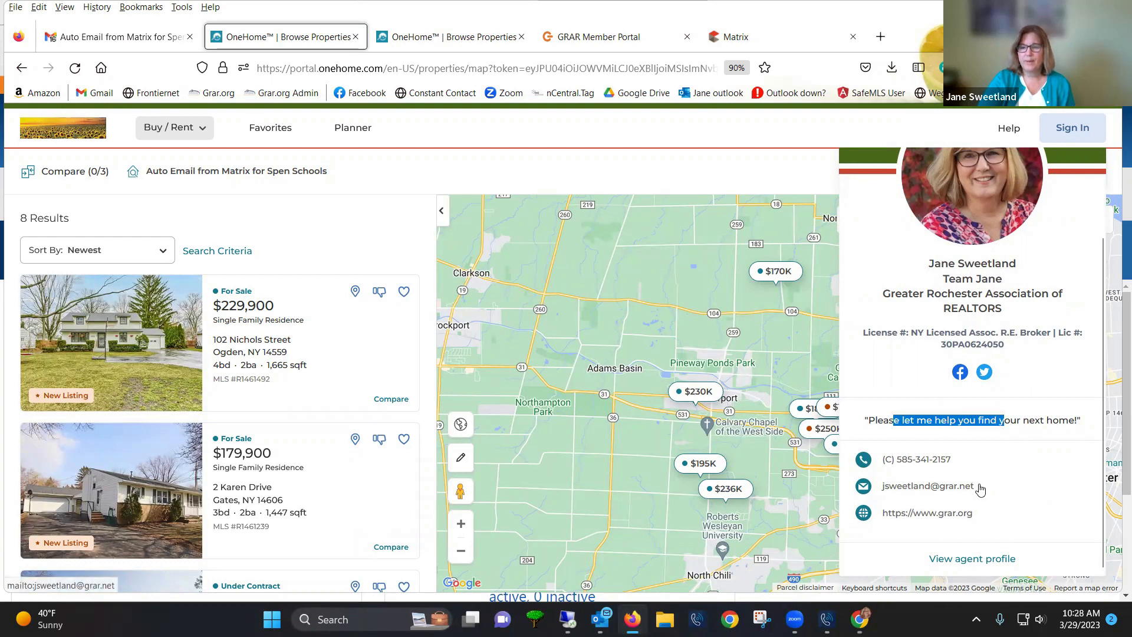
left_click(983, 562)
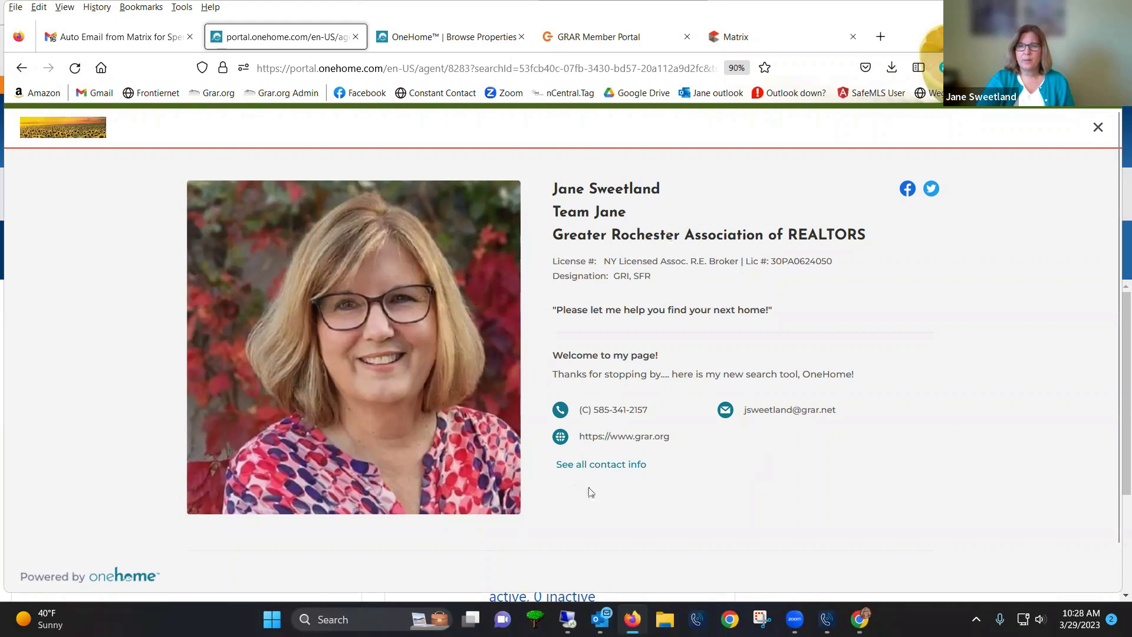
Close the agent profile, compare both OneHome searches' agent cards, then return to the Matrix window
left_click(1098, 126)
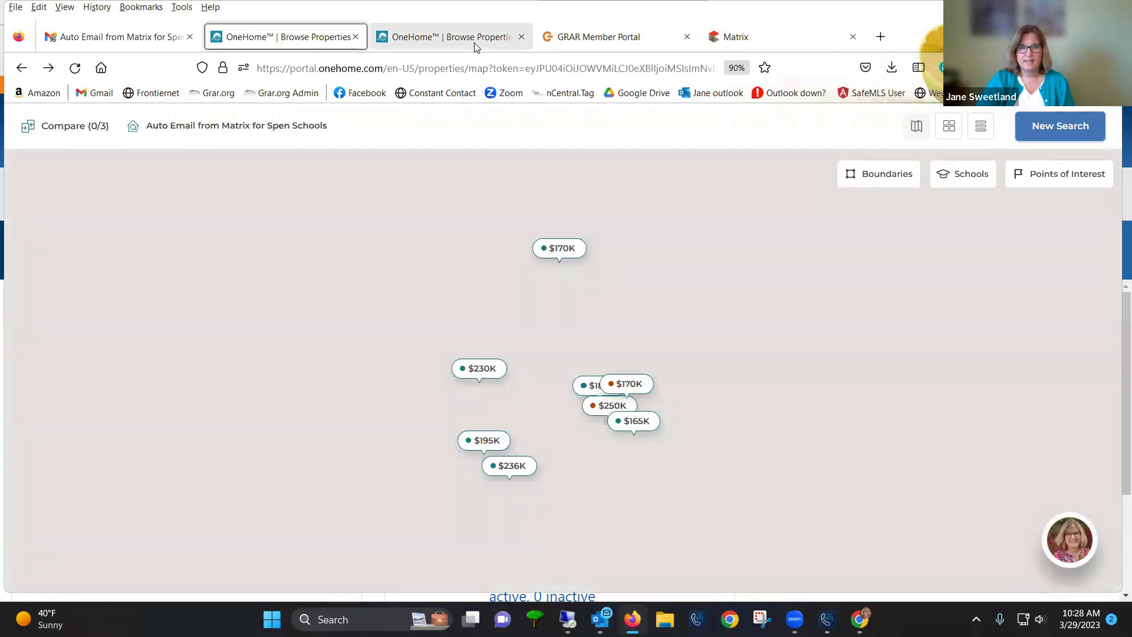
left_click(474, 43)
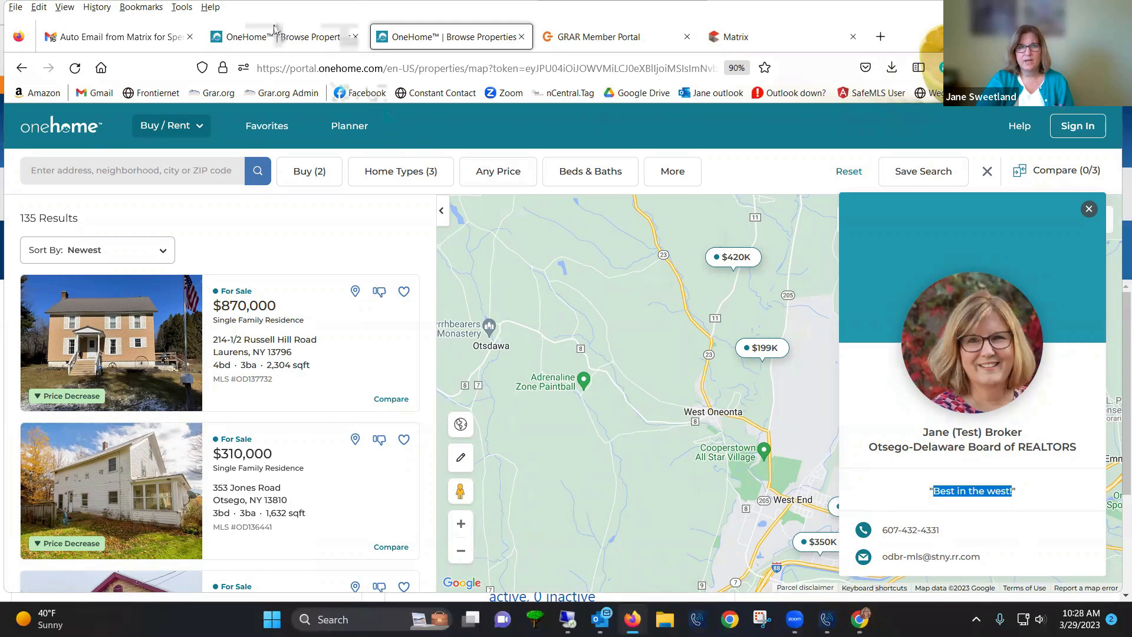
key("ctrl+Page_Up")
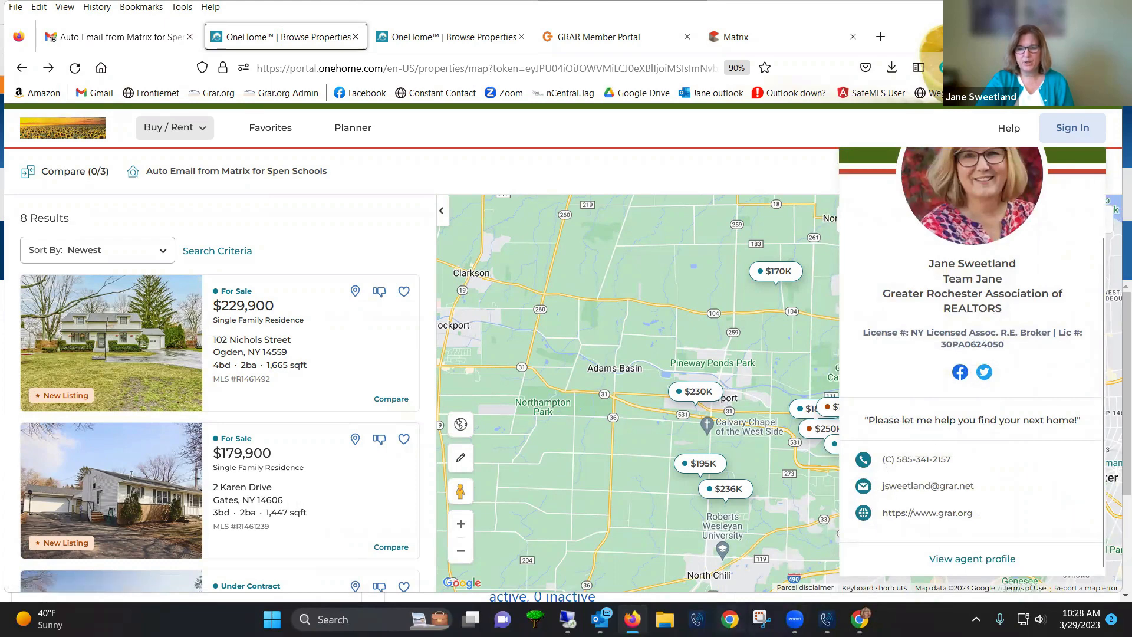
mouse_move(859, 619)
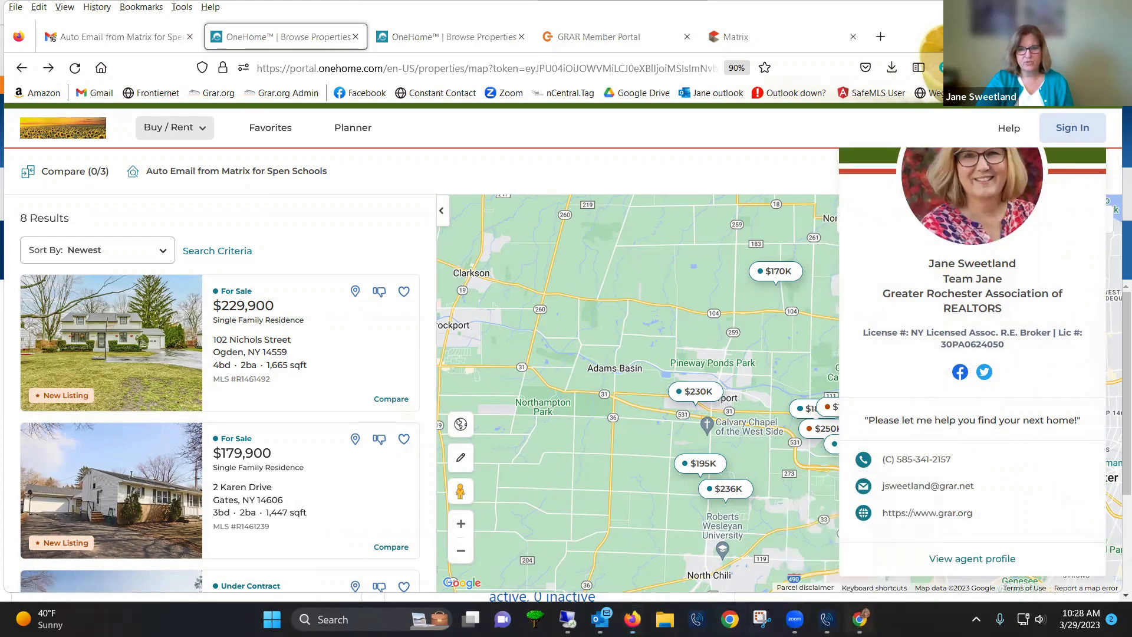
left_click(860, 620)
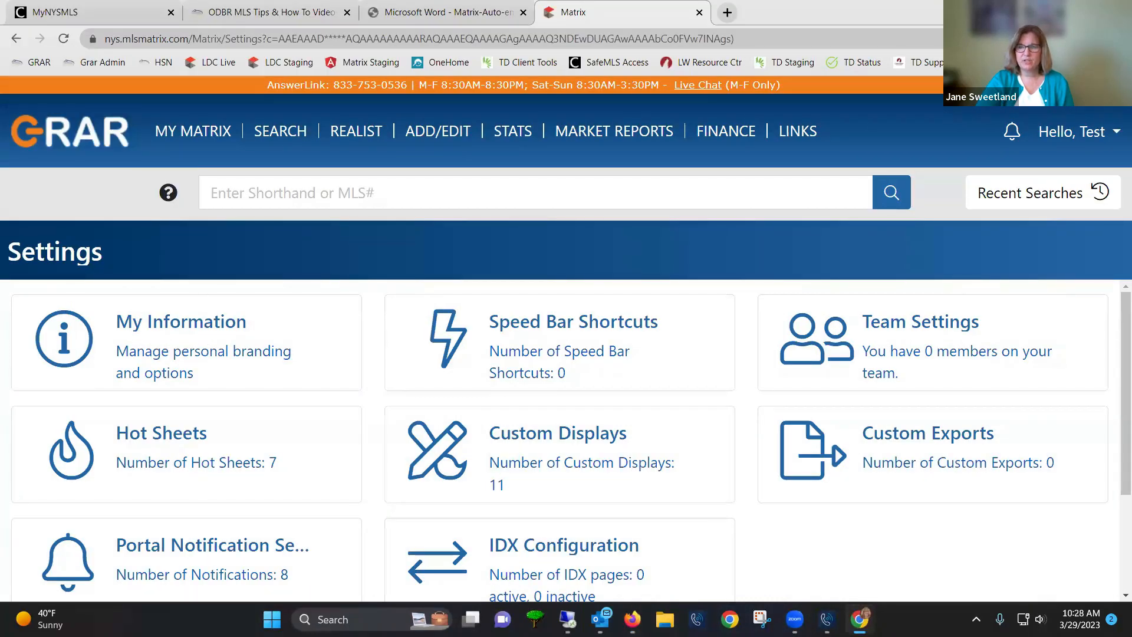
Go to My Information through the Hello, Test account menu's Settings page
left_click(1091, 133)
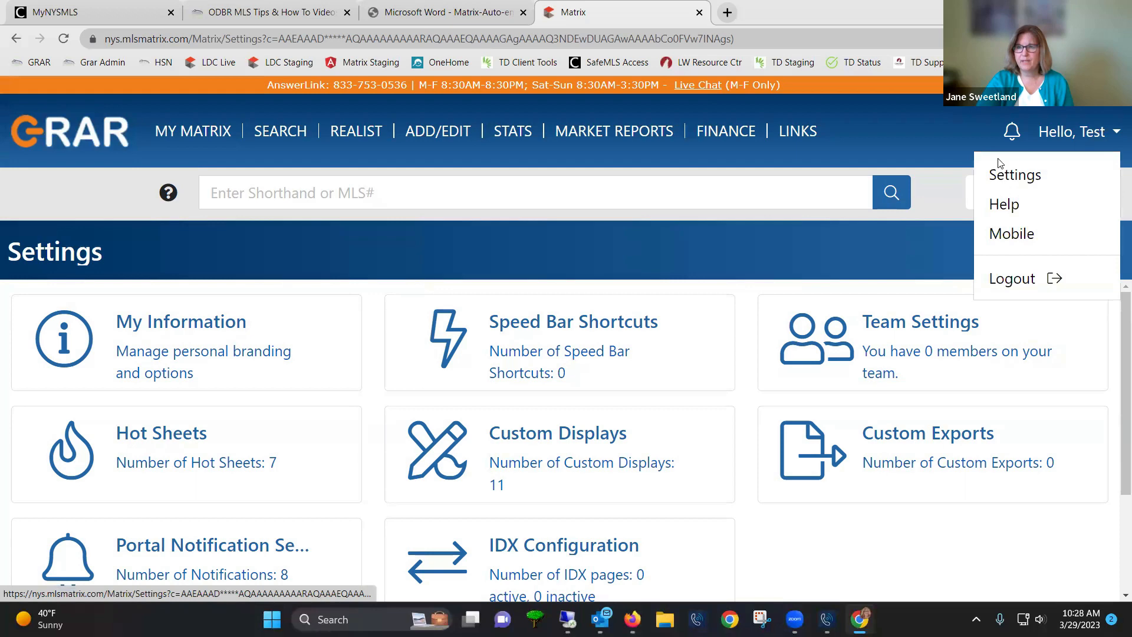
left_click(135, 346)
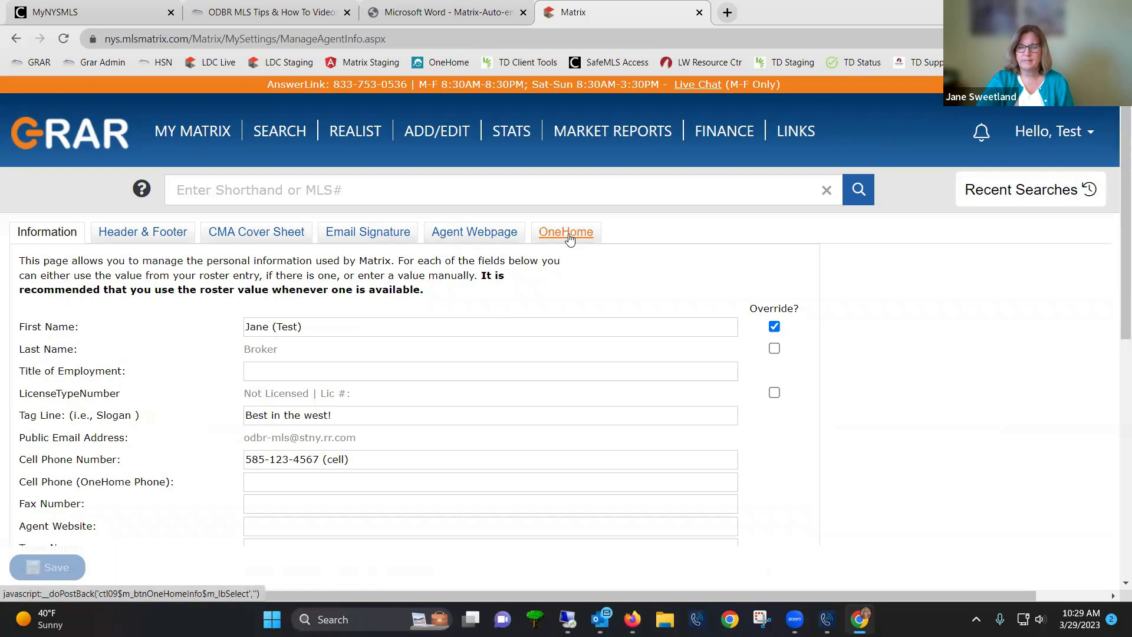
Open the OneHome branding tab and scroll down past the custom photo settings
left_click(568, 233)
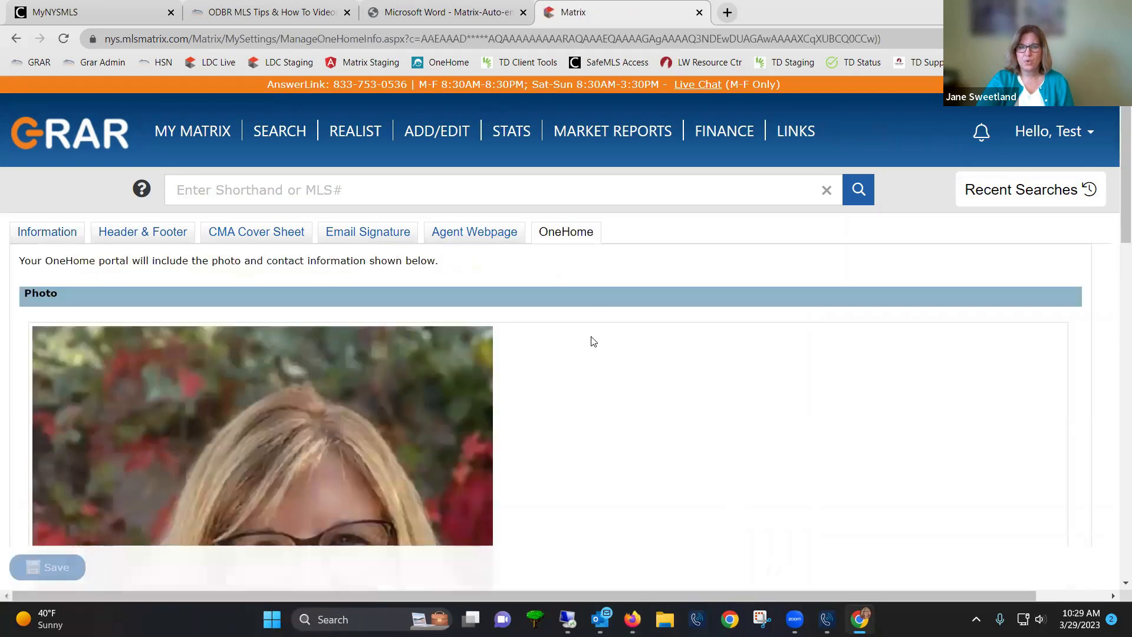
scroll(592, 396, "down", 5)
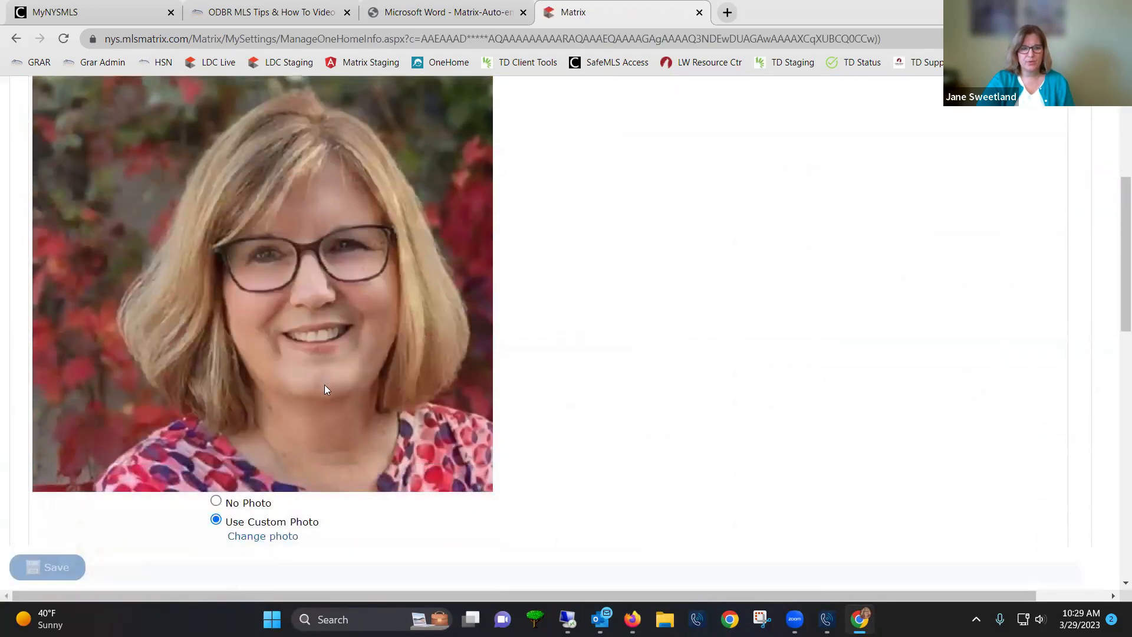
scroll(346, 431, "down", 5)
scroll(331, 429, "down", 1)
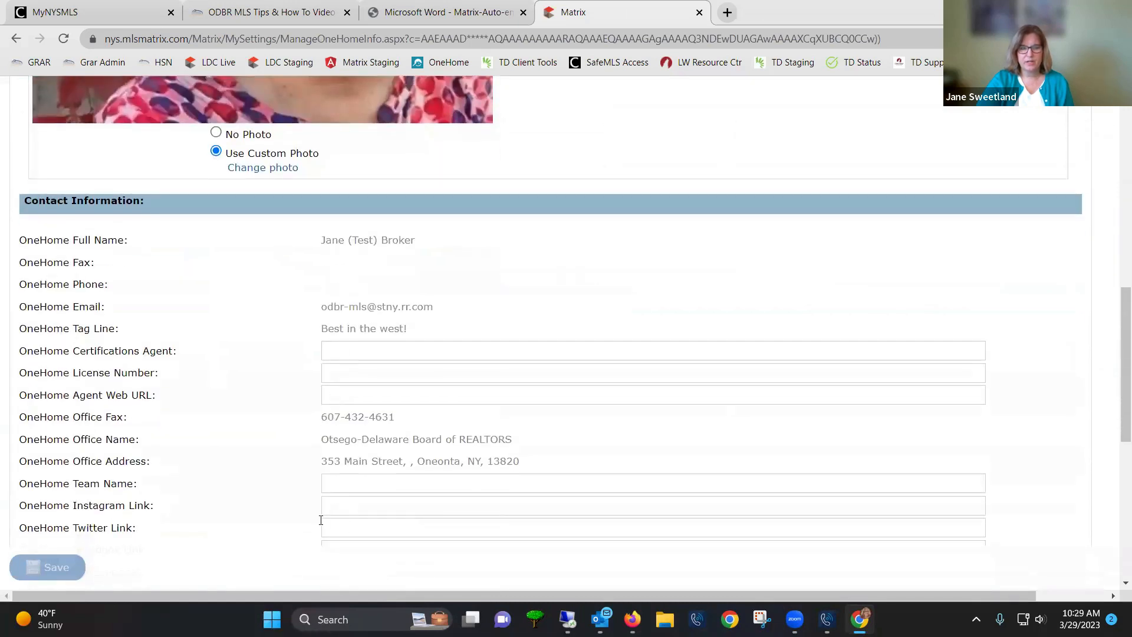
scroll(326, 519, "down", 2)
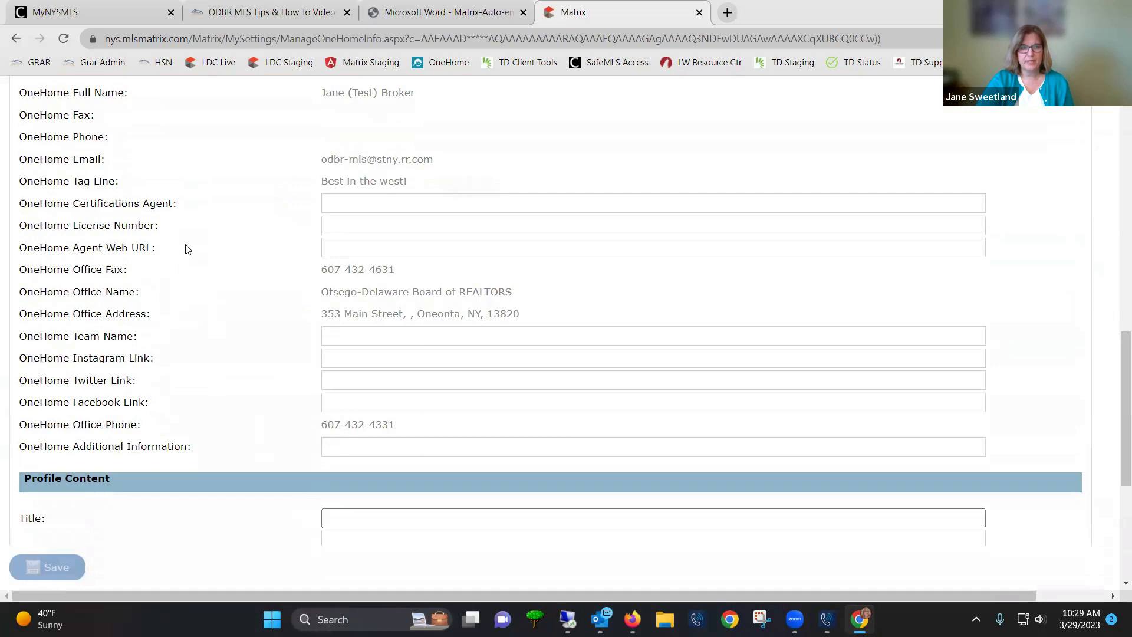
Point out the empty License Number, Team Name, Instagram, Twitter, Facebook and Additional Information fields
left_click(330, 220)
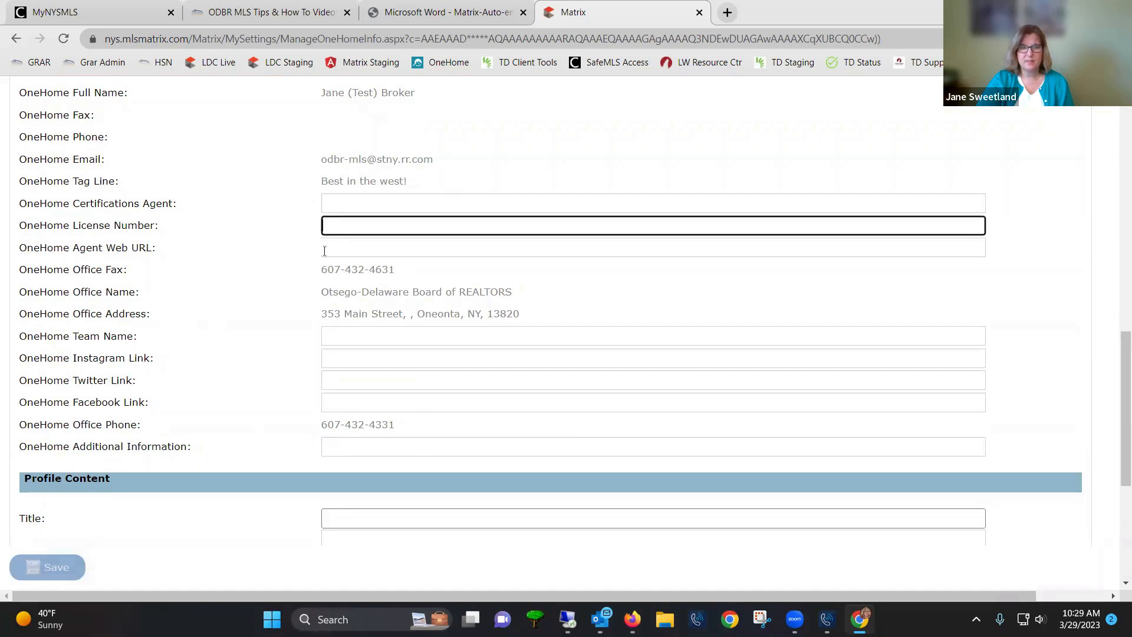
left_click(335, 337)
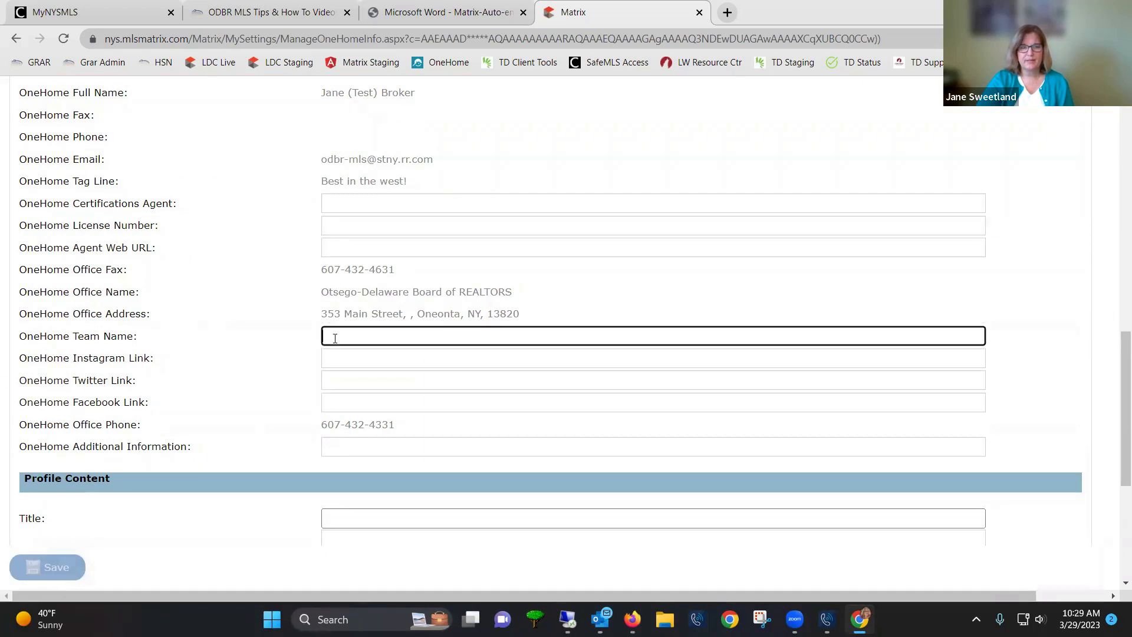
left_click(332, 358)
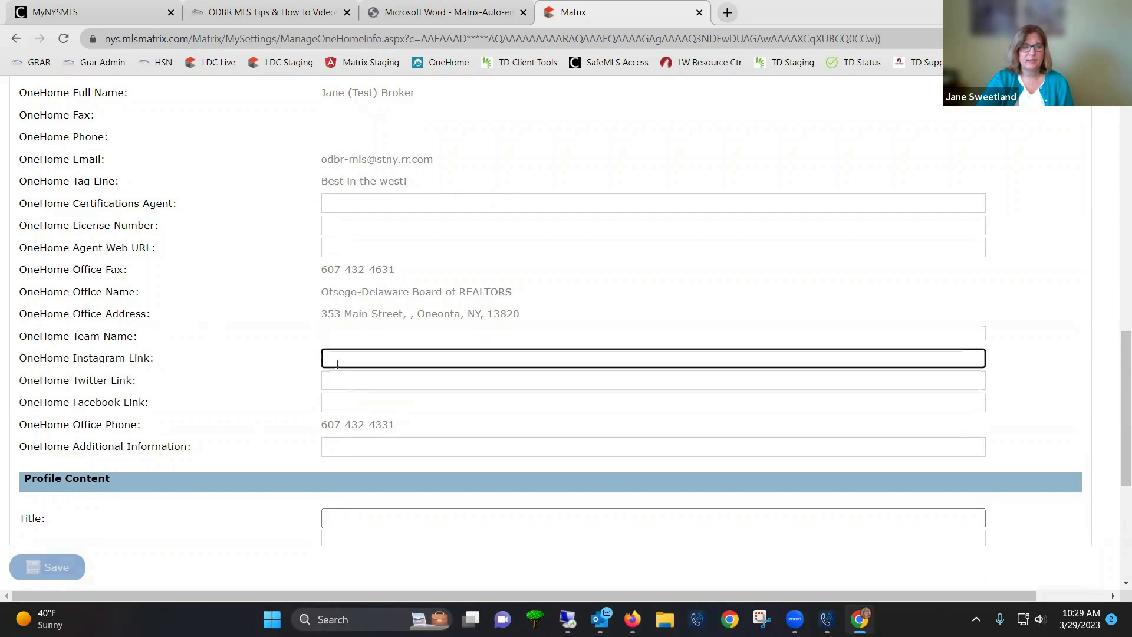
left_click(346, 381)
left_click(345, 404)
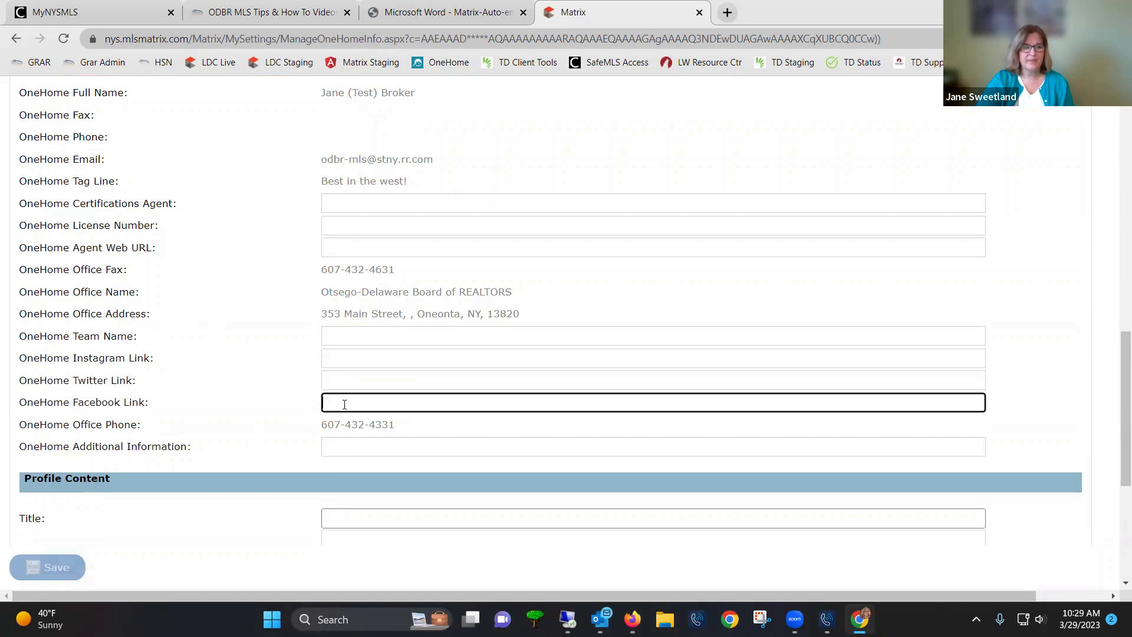
left_click(348, 446)
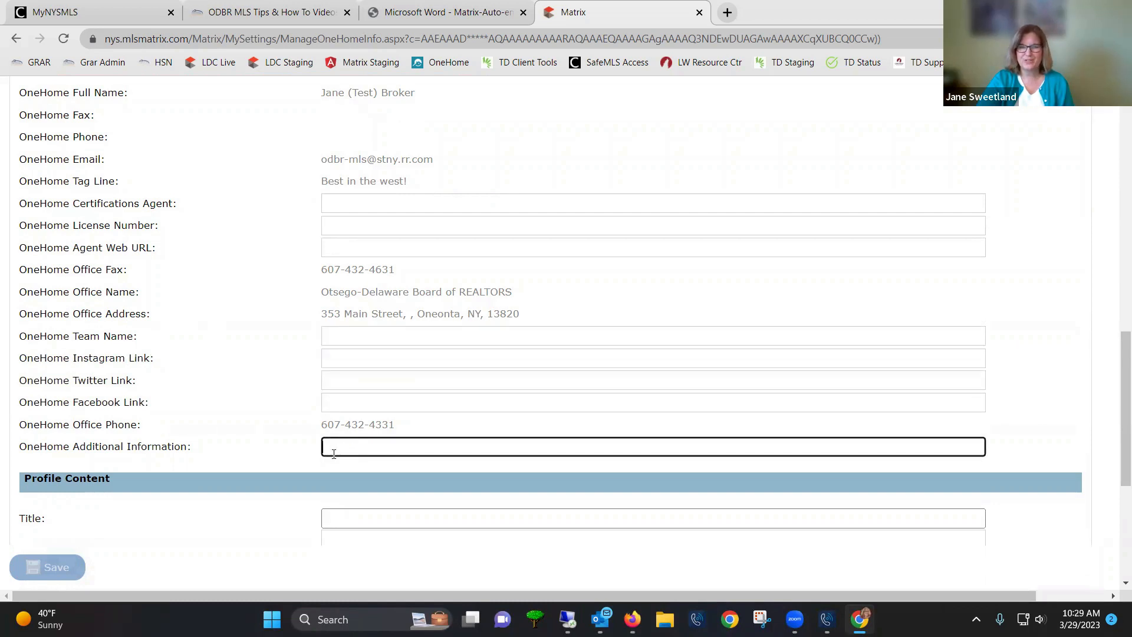
scroll(313, 513, "down", 1)
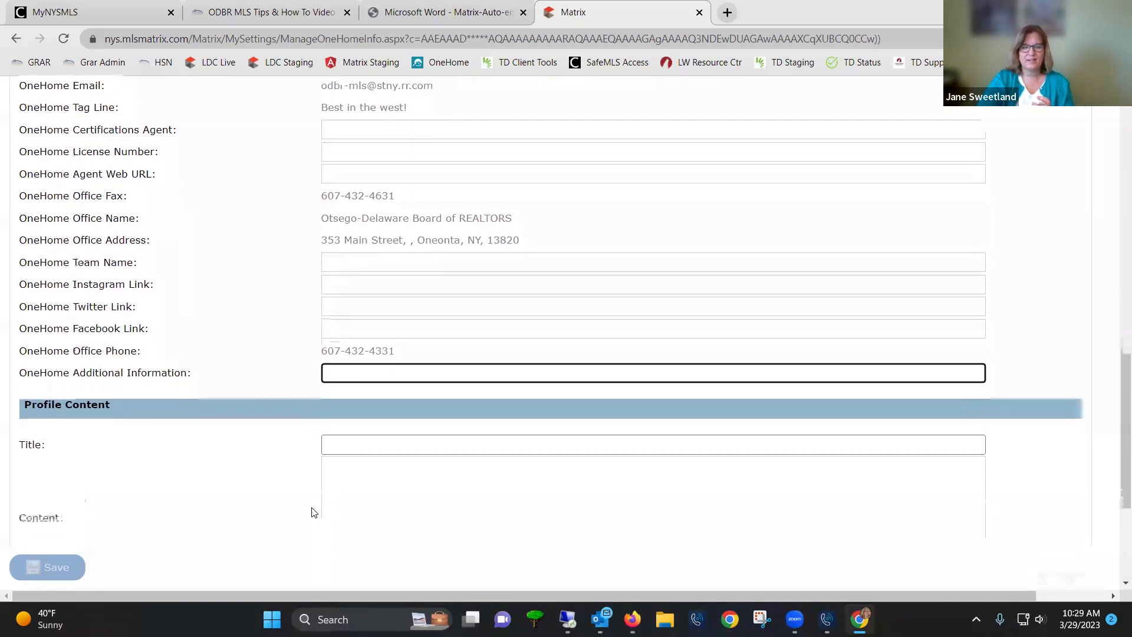
scroll(295, 512, "down", 2)
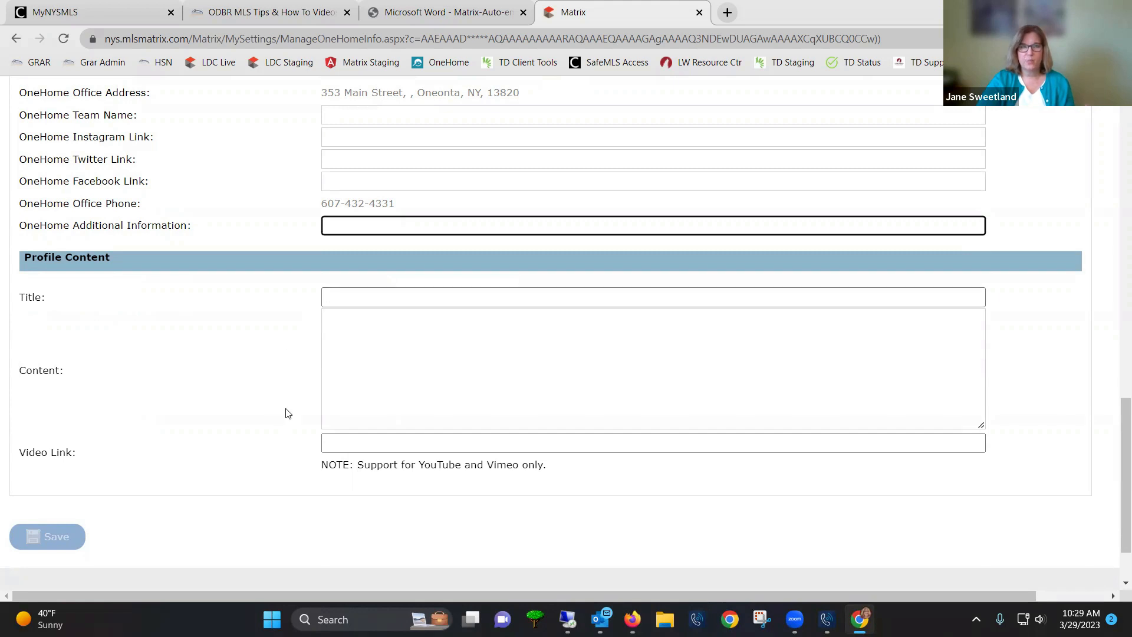
scroll(357, 357, "up", 3)
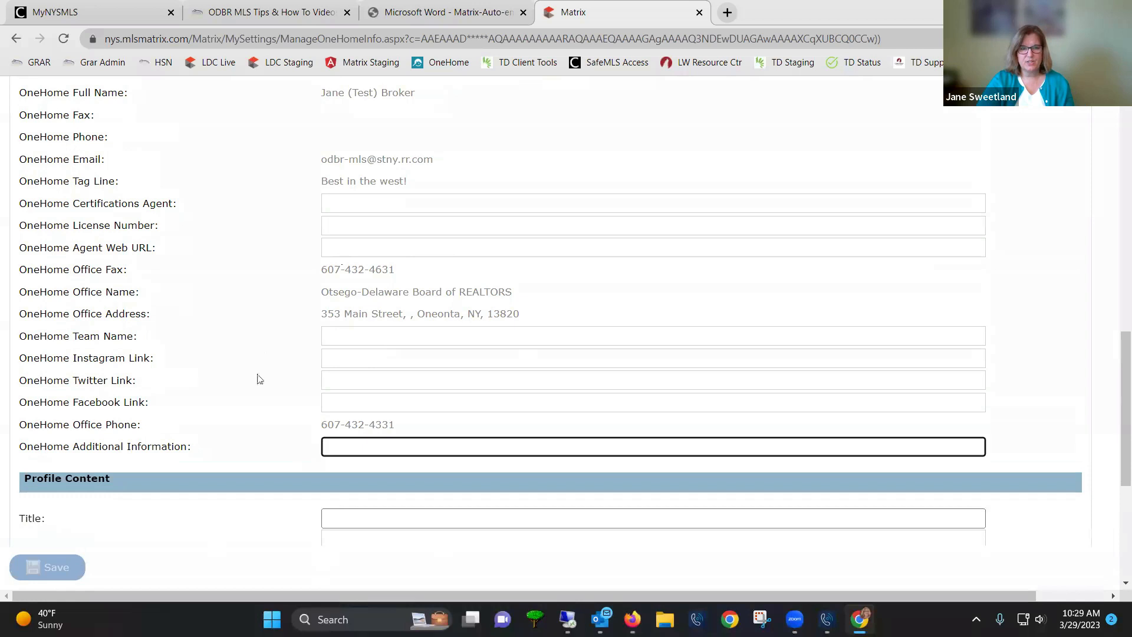
scroll(260, 379, "up", 2)
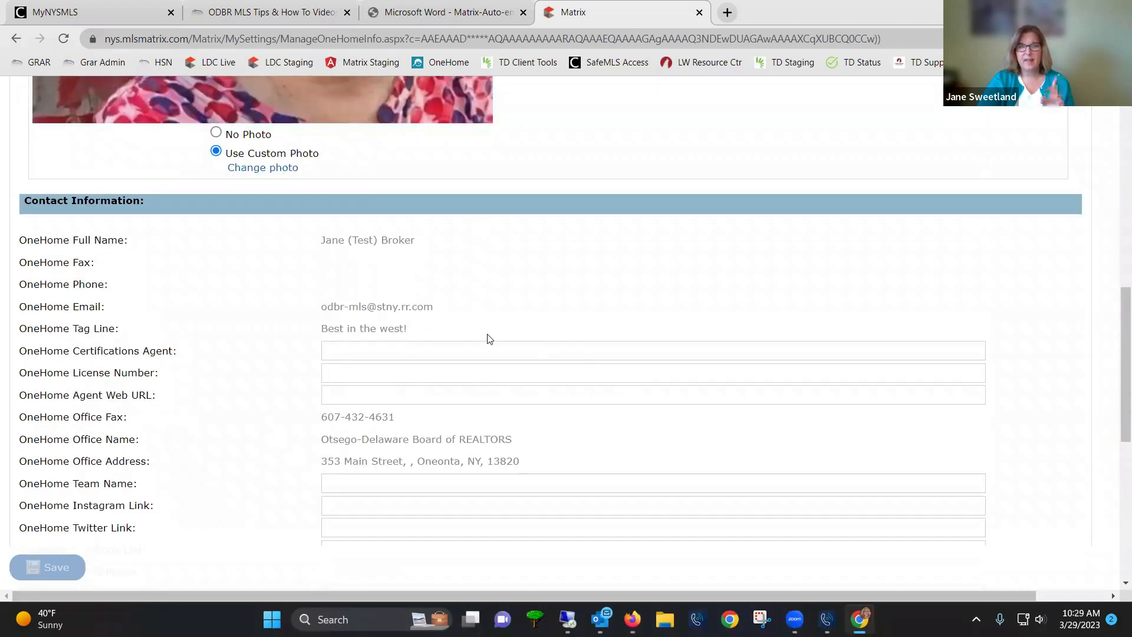
scroll(487, 338, "up", 2)
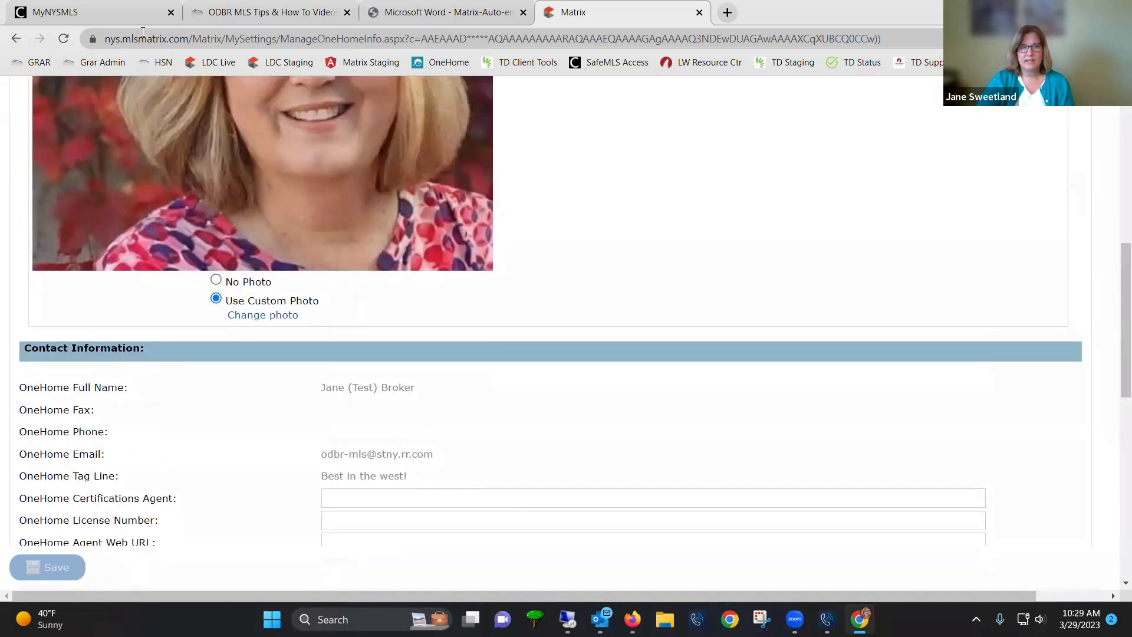
Return to the grar.org ODBR MLS Tips page and bring its Quick Videos list into view
left_click(230, 16)
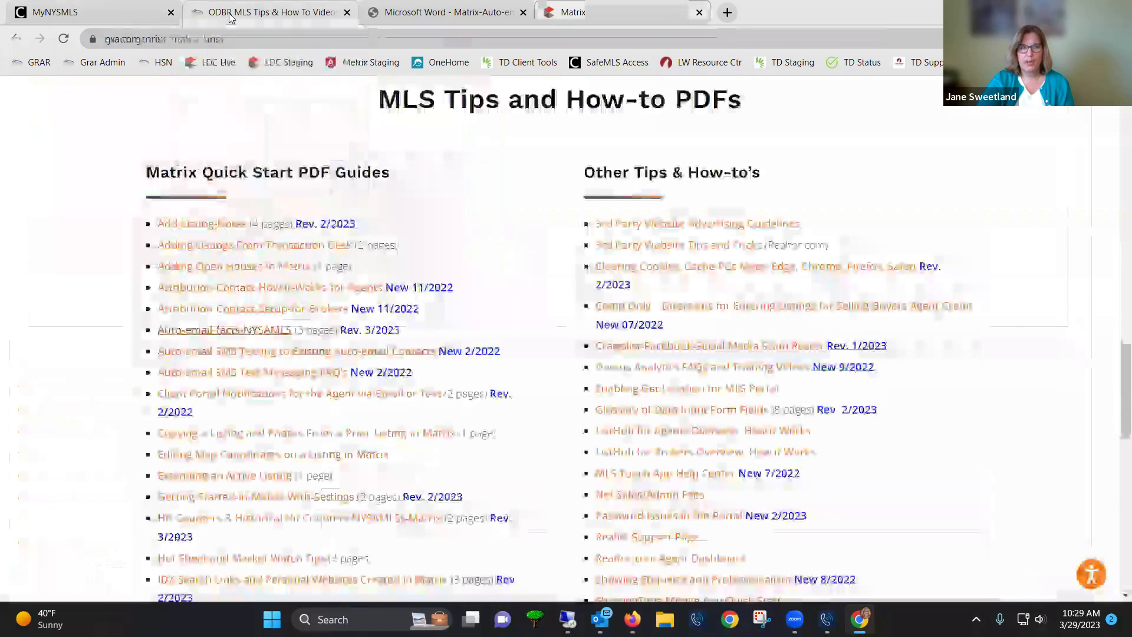
scroll(303, 253, "up", 15)
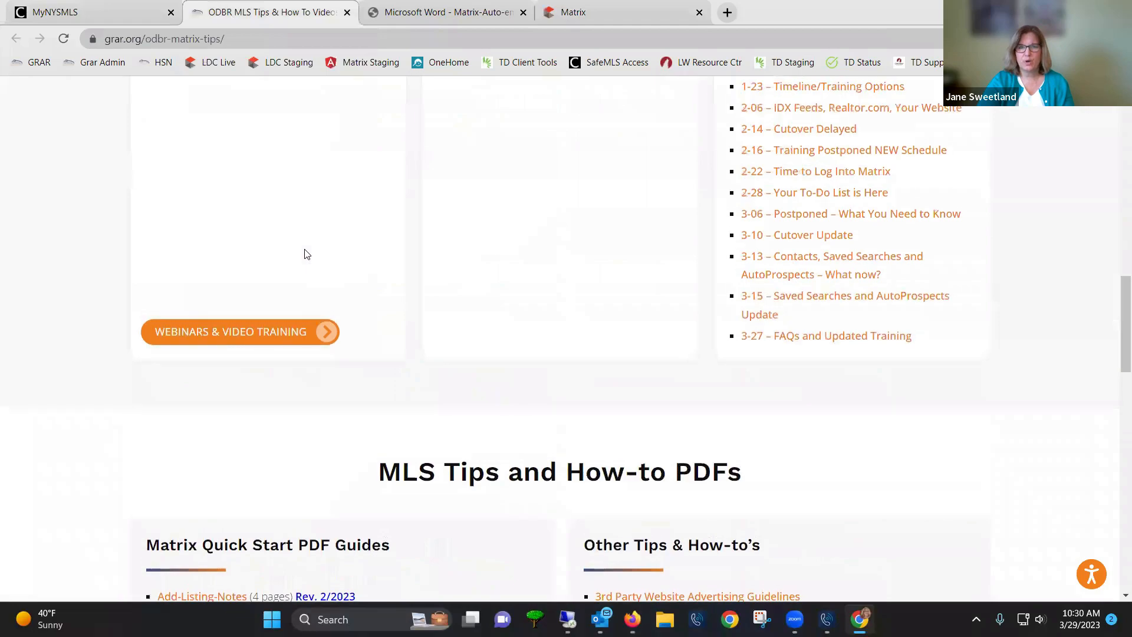
scroll(303, 248, "up", 4)
scroll(392, 278, "down", 8)
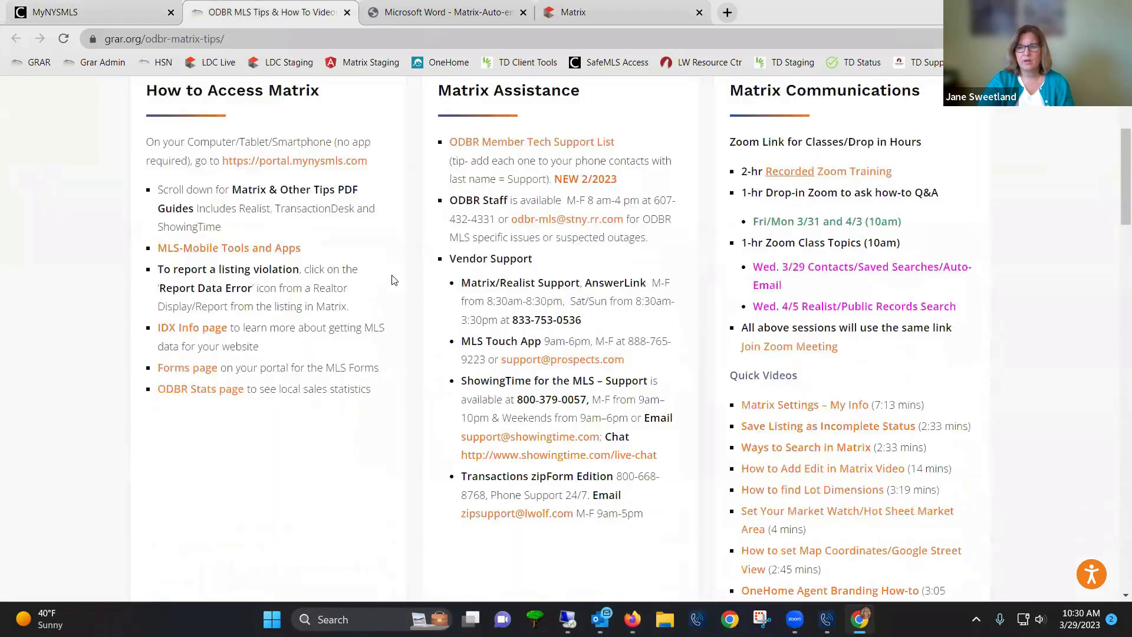
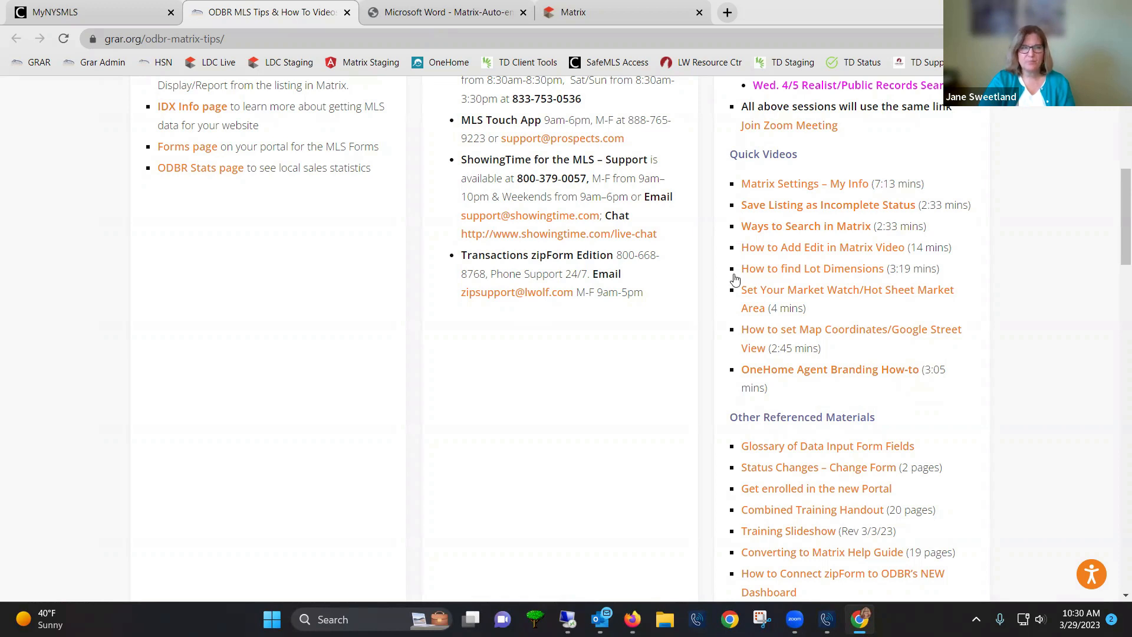
Switch back to the Matrix tab and open the My Matrix home dashboard
left_click(581, 18)
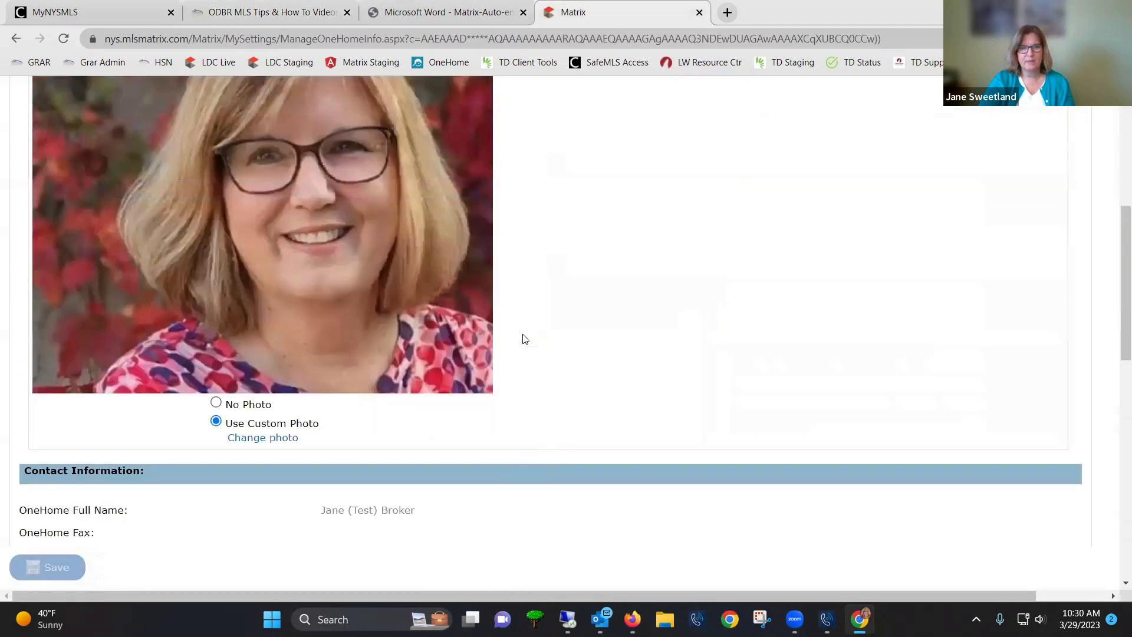
scroll(523, 337, "up", 7)
left_click(186, 131)
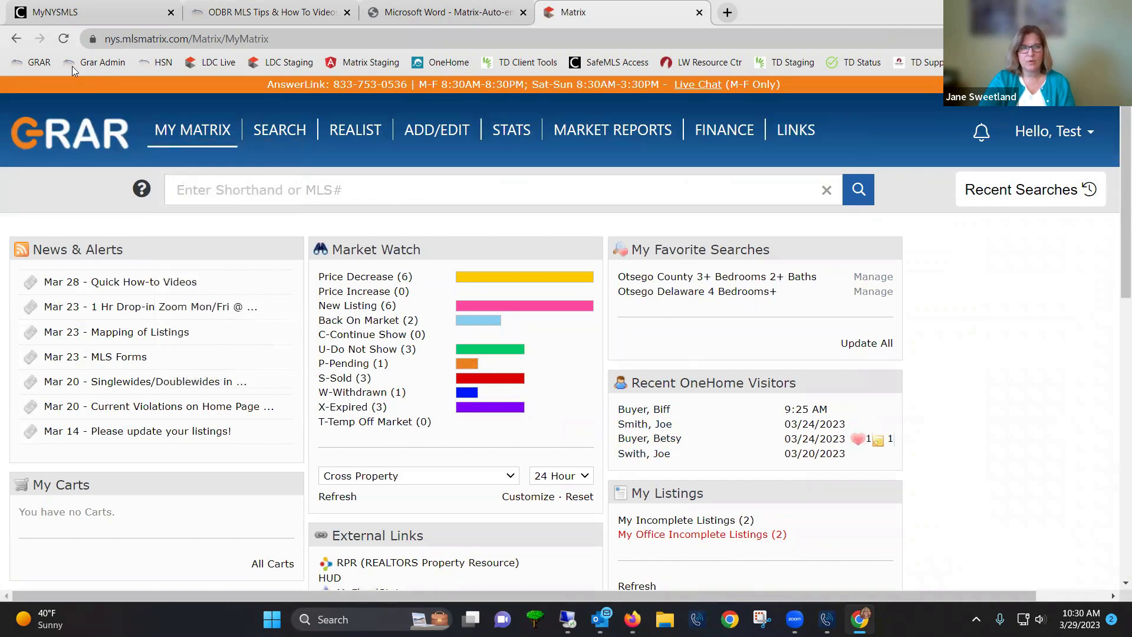
Reload the dashboard and open the Auto Emails list under My Matrix
left_click(64, 40)
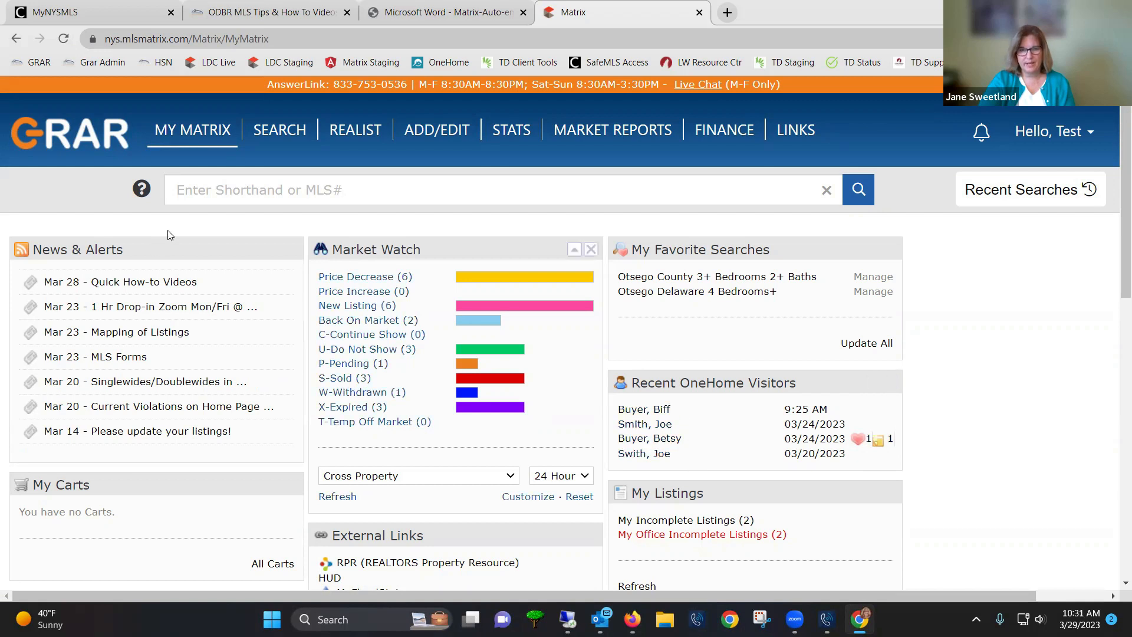
mouse_move(192, 152)
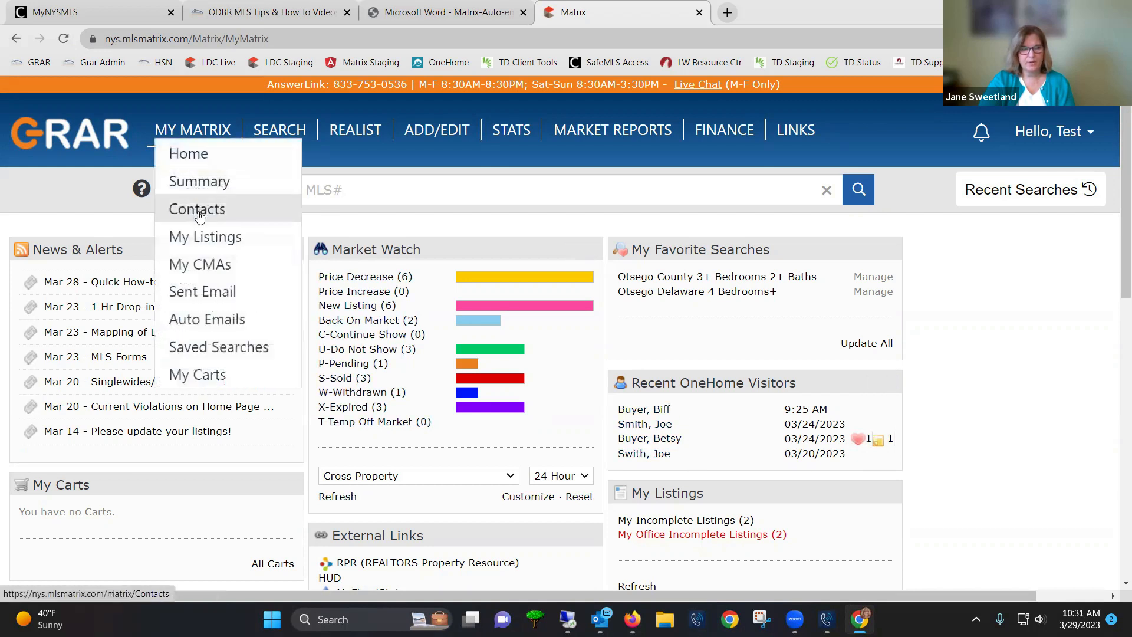
left_click(217, 326)
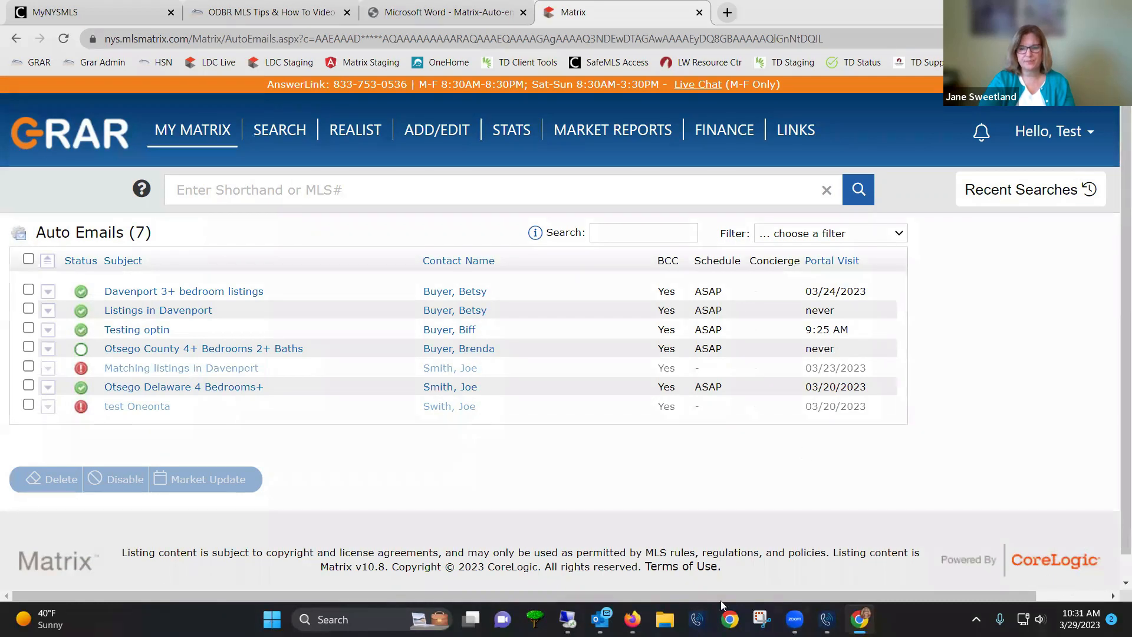
Check the OneHome property browser window, then return to the Auto Emails list
left_click(632, 620)
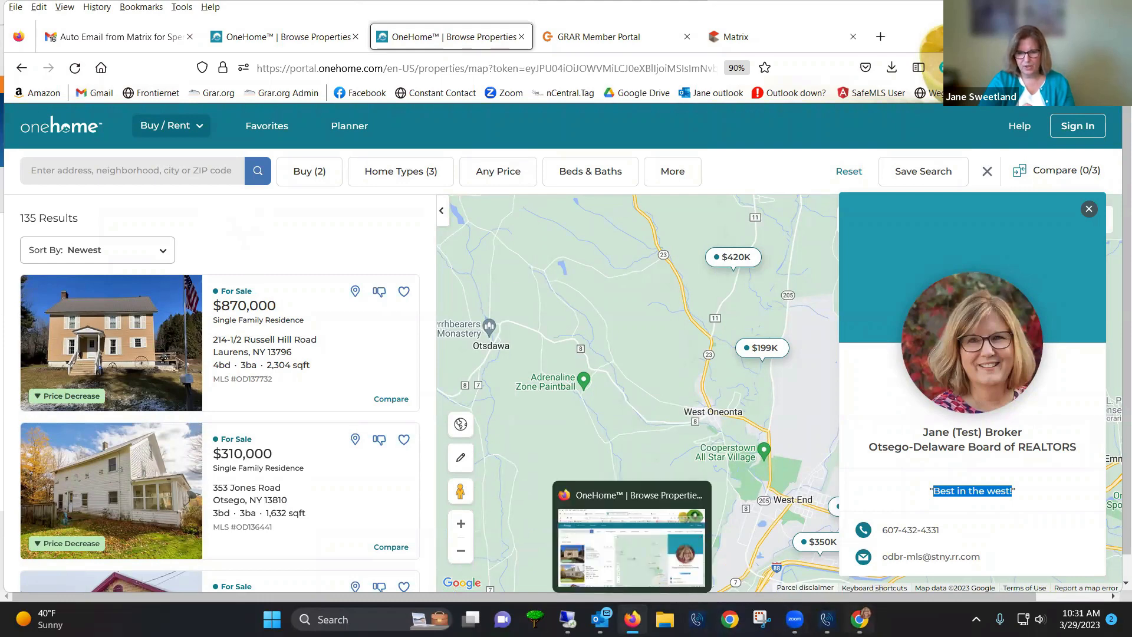
left_click(860, 619)
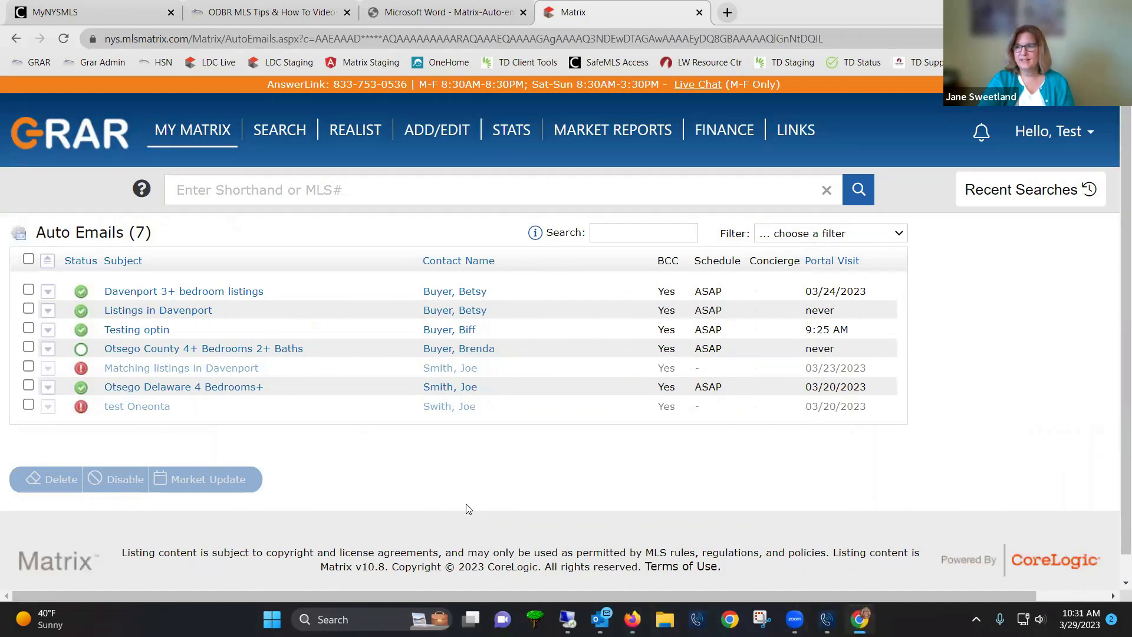
mouse_move(298, 137)
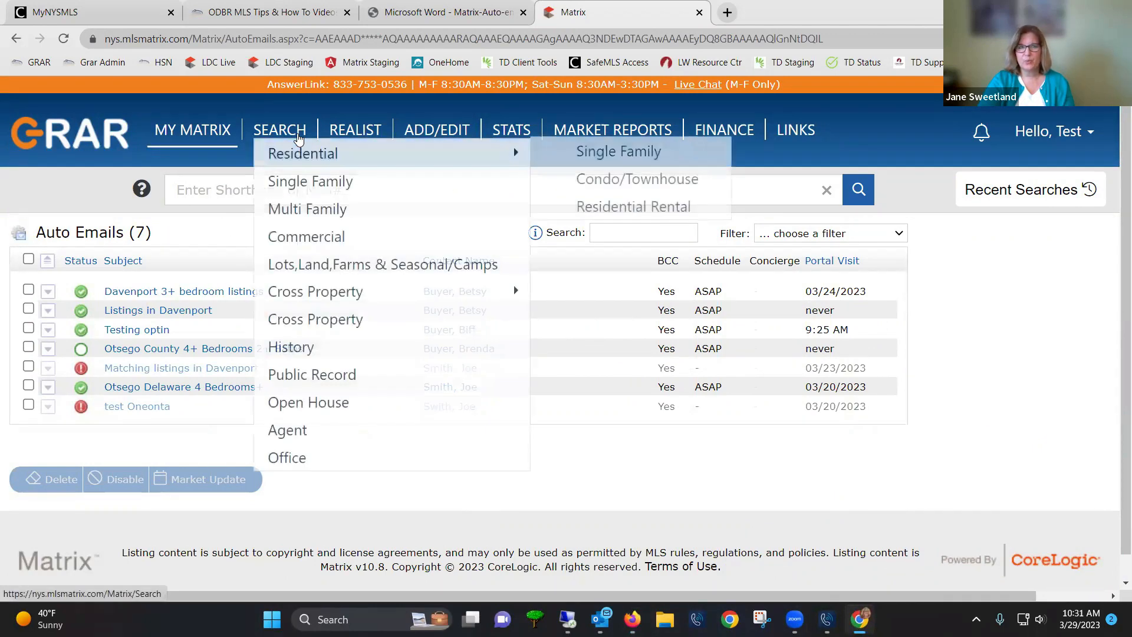
Run a new Single Family search to view listings, then open the Contacts list
left_click(311, 184)
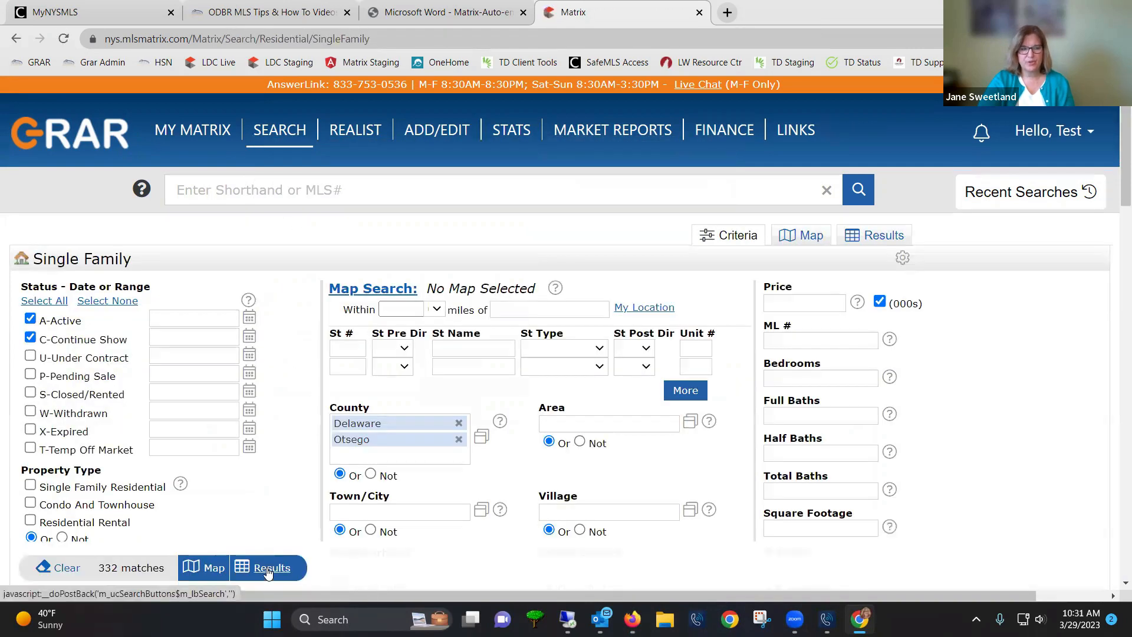
left_click(267, 567)
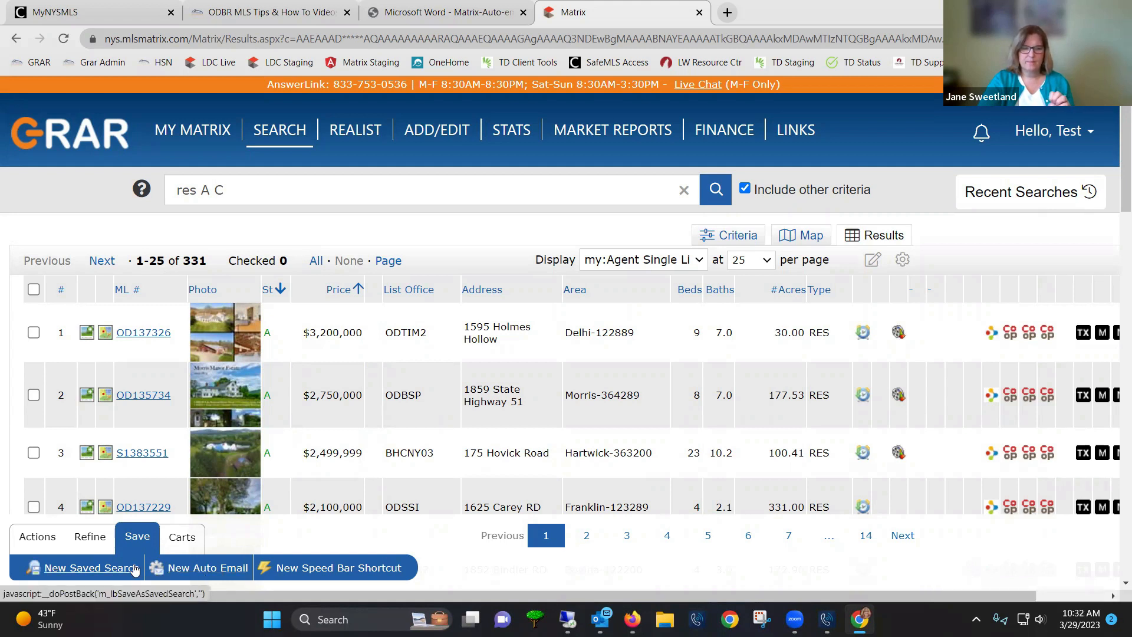
mouse_move(194, 131)
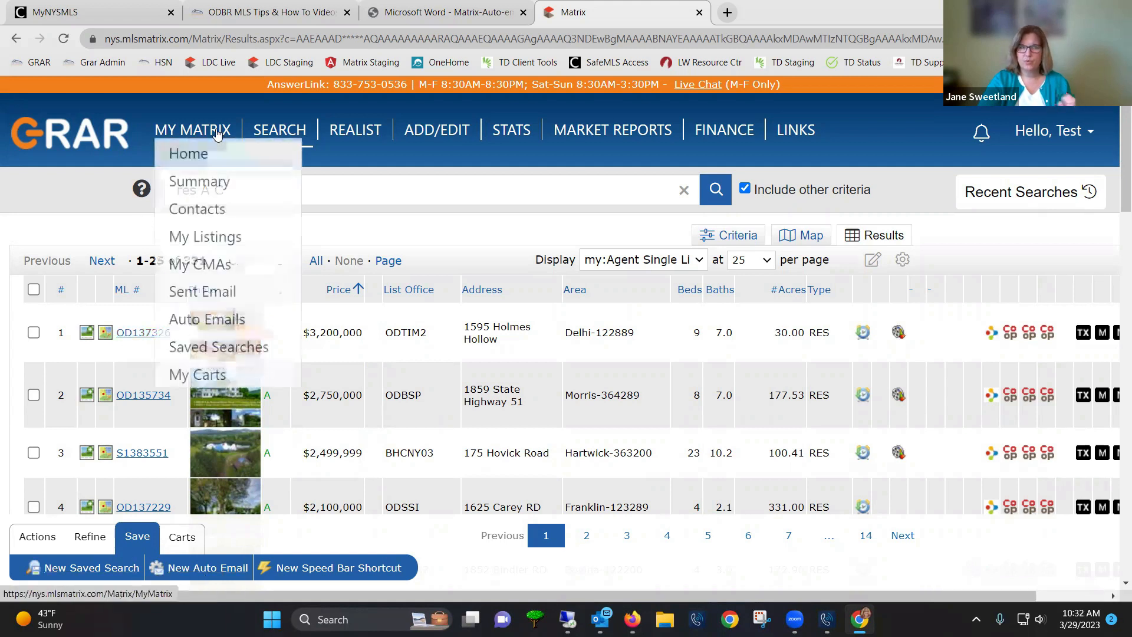
left_click(205, 213)
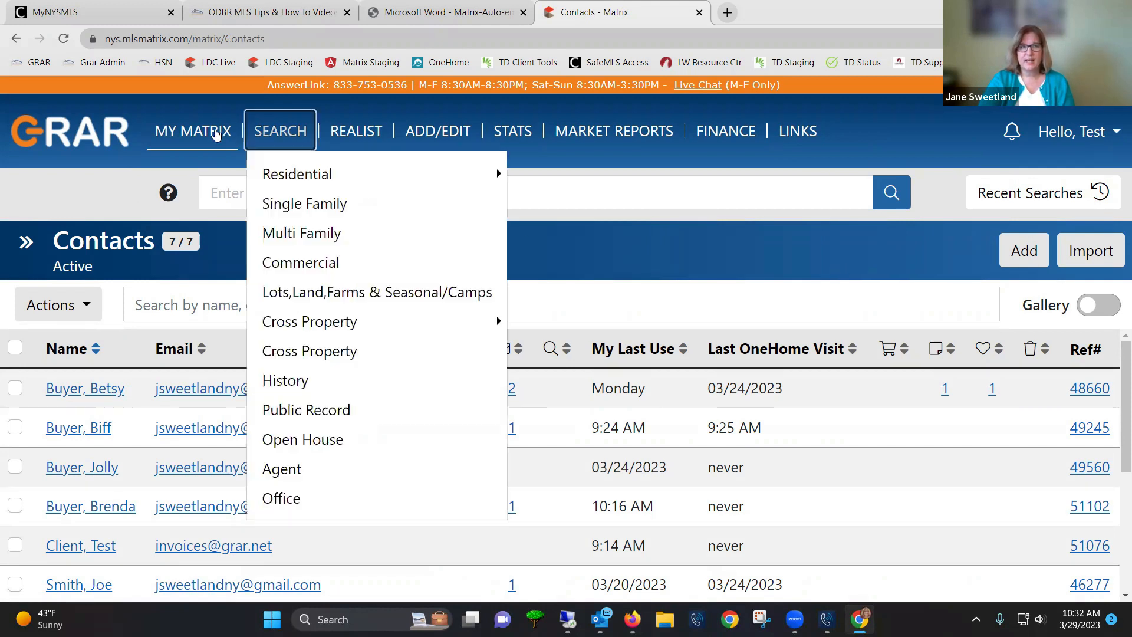
mouse_move(209, 128)
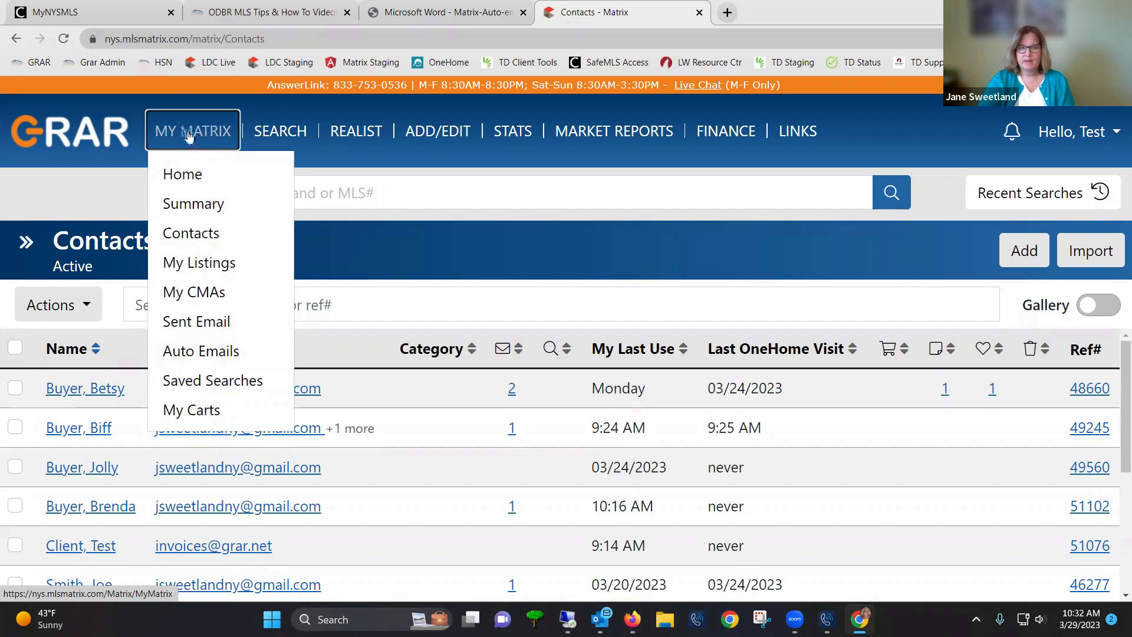
Open the Saved Searches list from the My Matrix menu
left_click(223, 389)
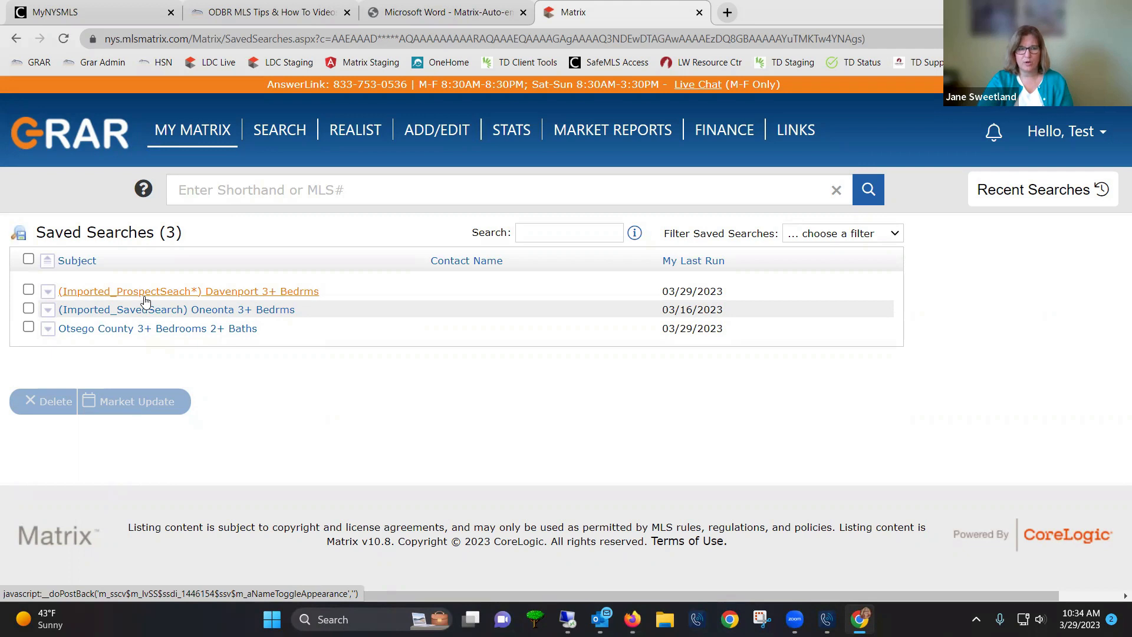
Preview the Davenport 3+ Bedrms saved search's results, then open its criteria for editing
left_click(47, 294)
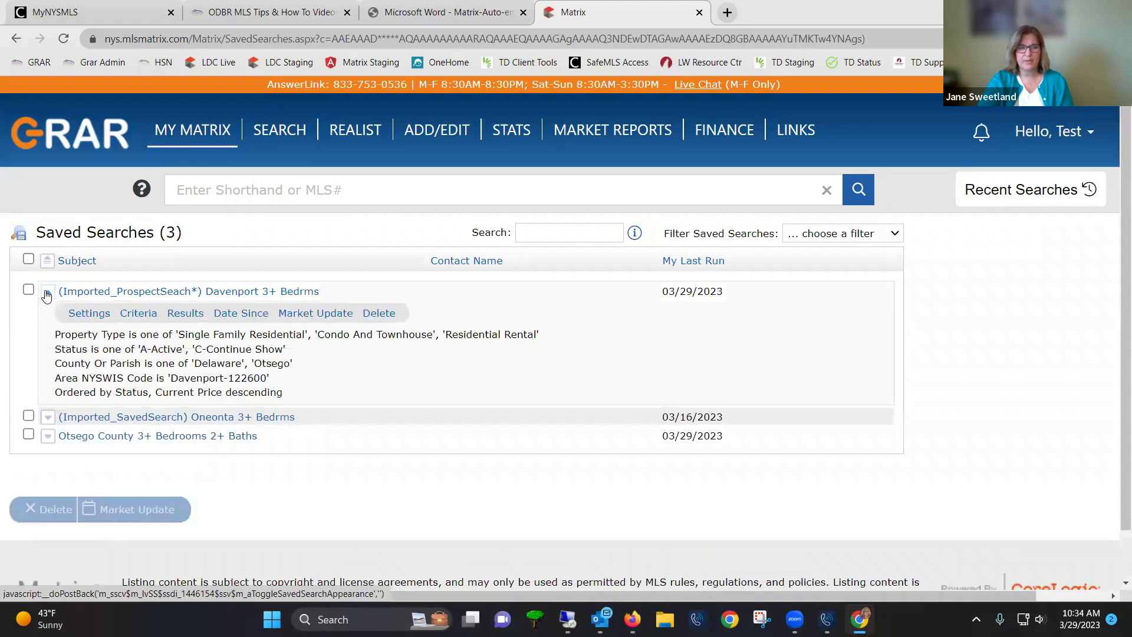
left_click(185, 315)
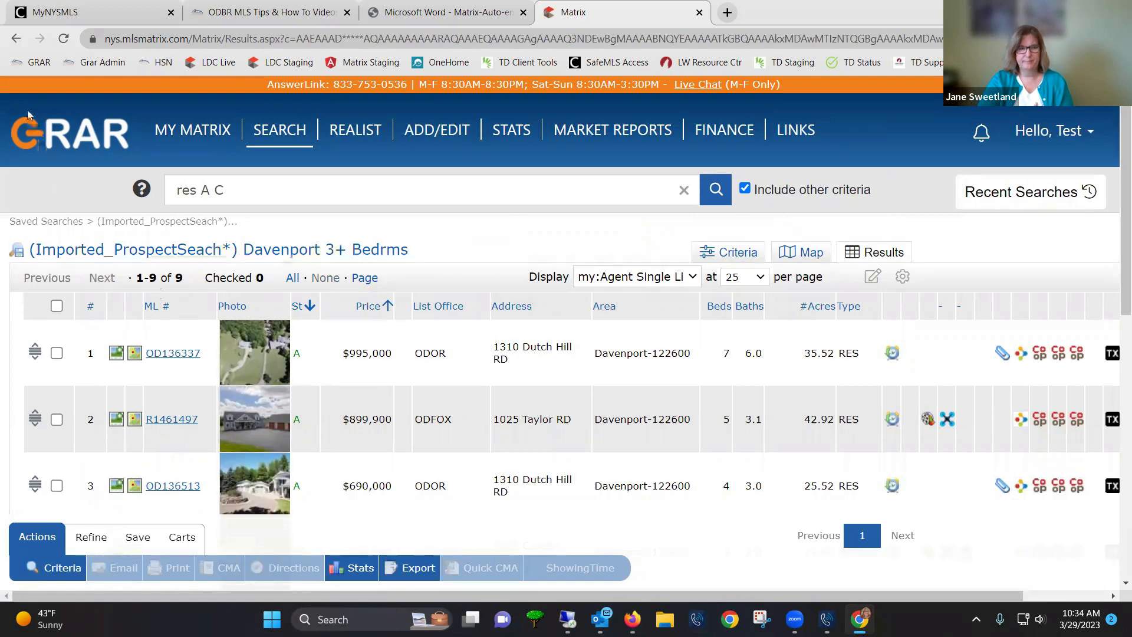
left_click(16, 40)
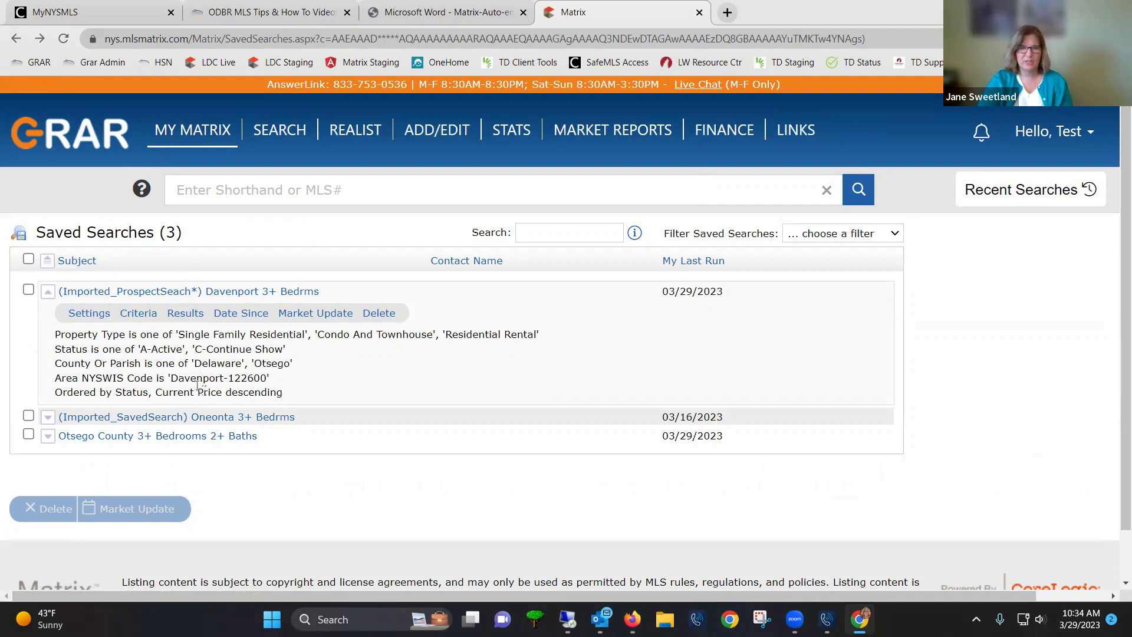
left_click(138, 314)
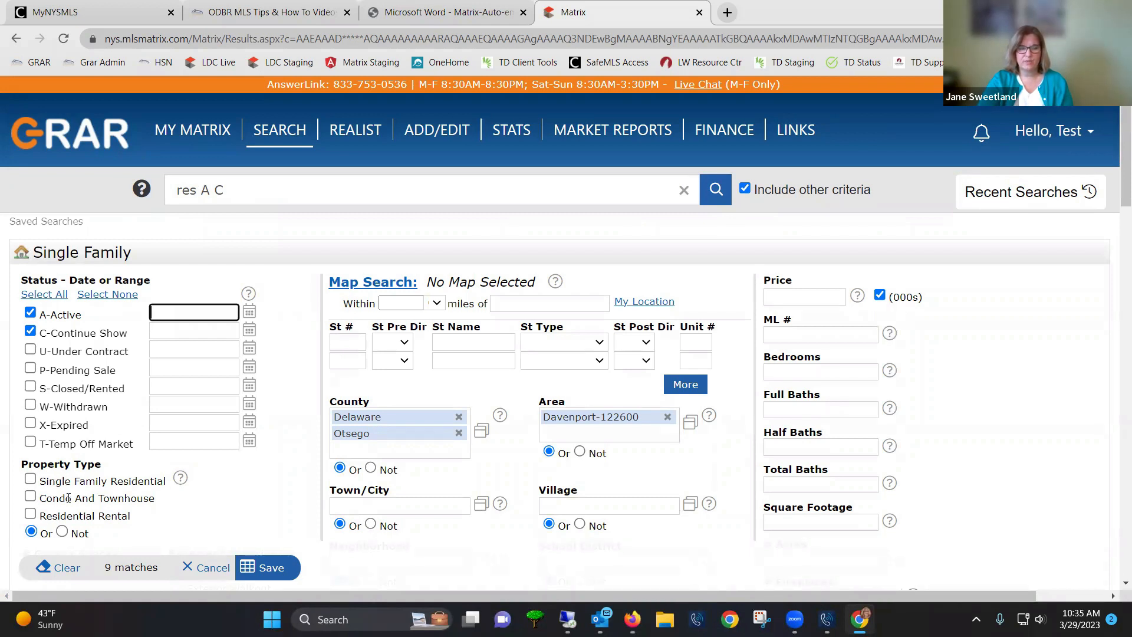
Limit the search to Single Family Residential properties with 3+ bedrooms
left_click(42, 485)
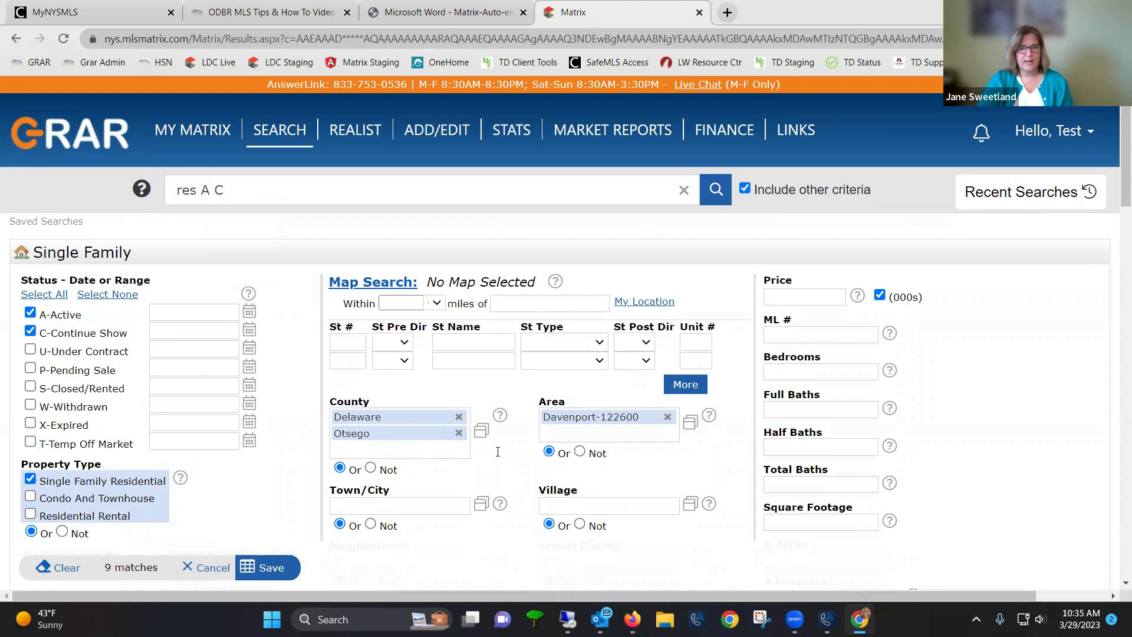
left_click(778, 369)
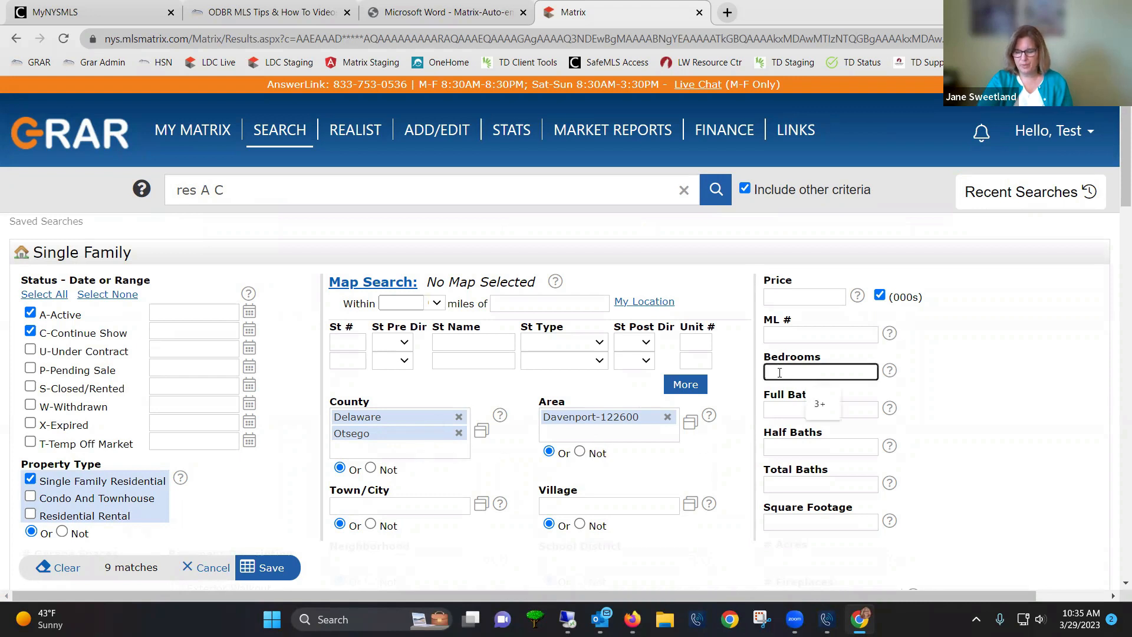
type("3+")
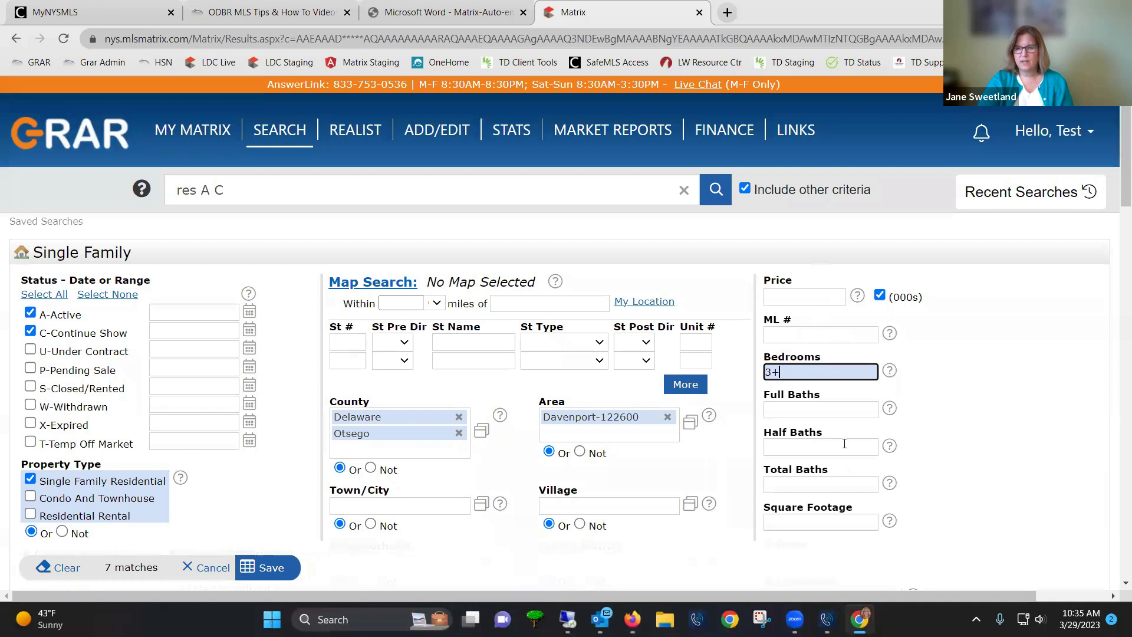
mouse_move(835, 443)
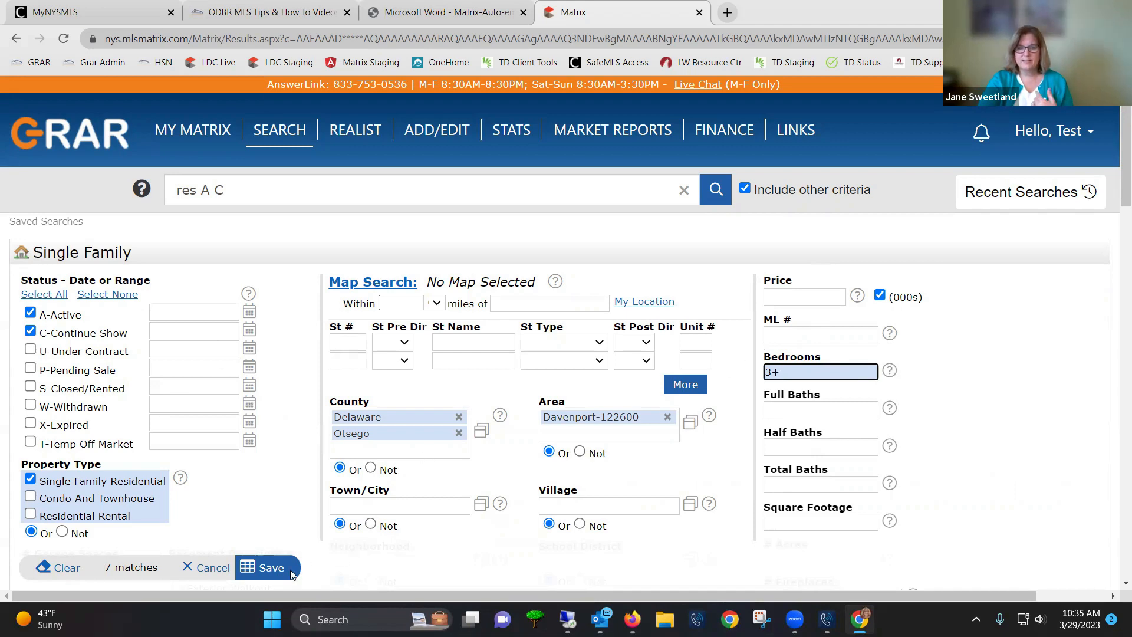
left_click(275, 570)
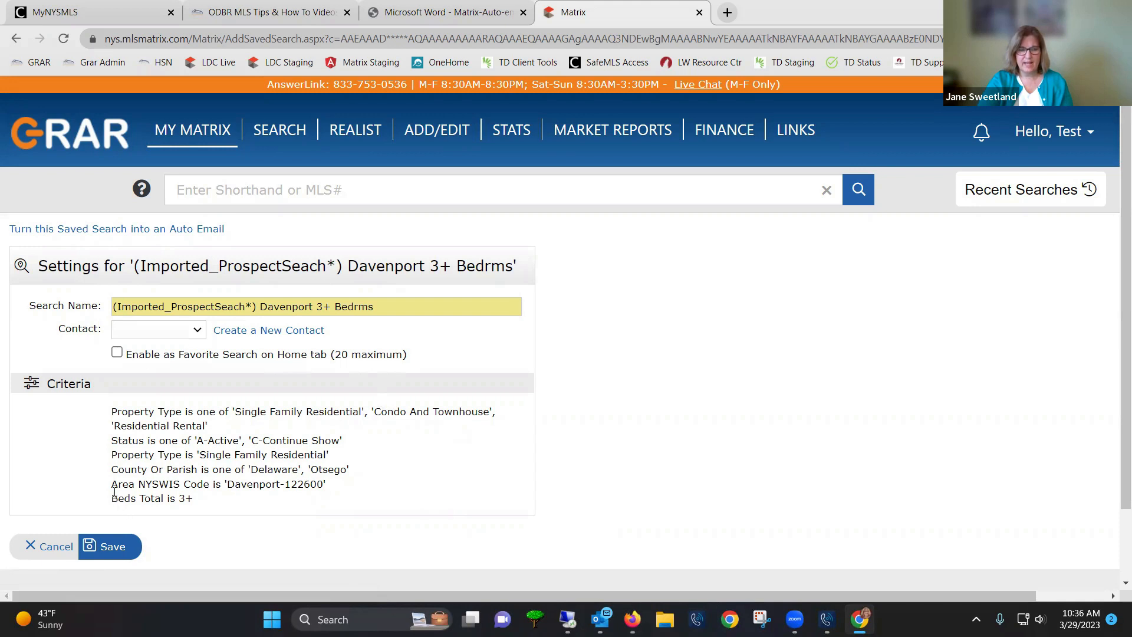
left_click_drag(118, 499, 194, 499)
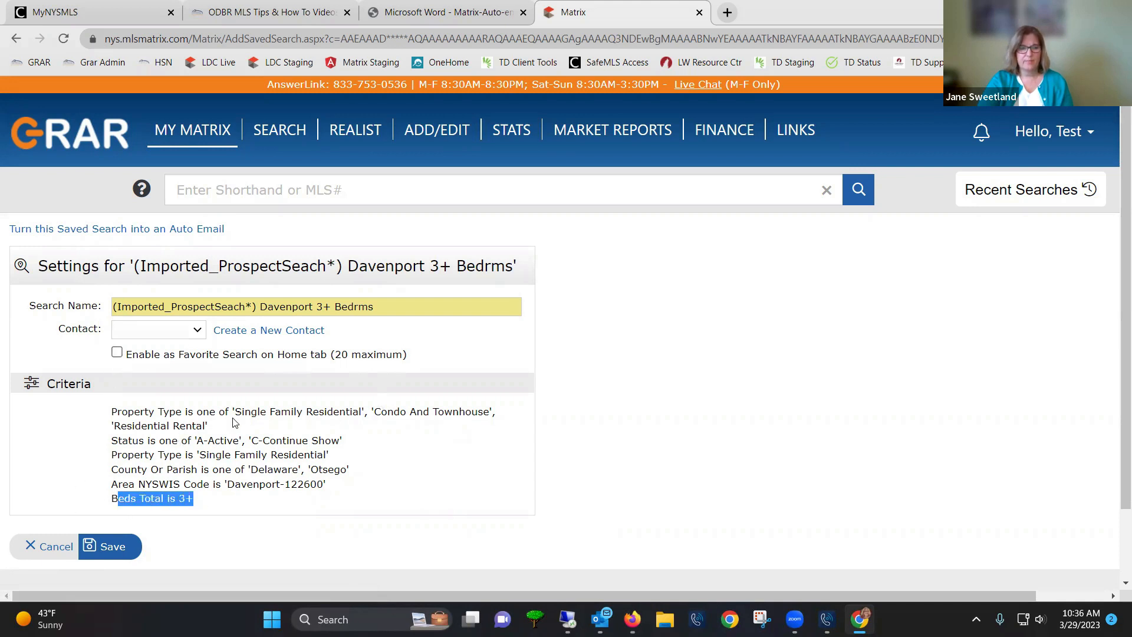
left_click_drag(160, 468, 158, 462)
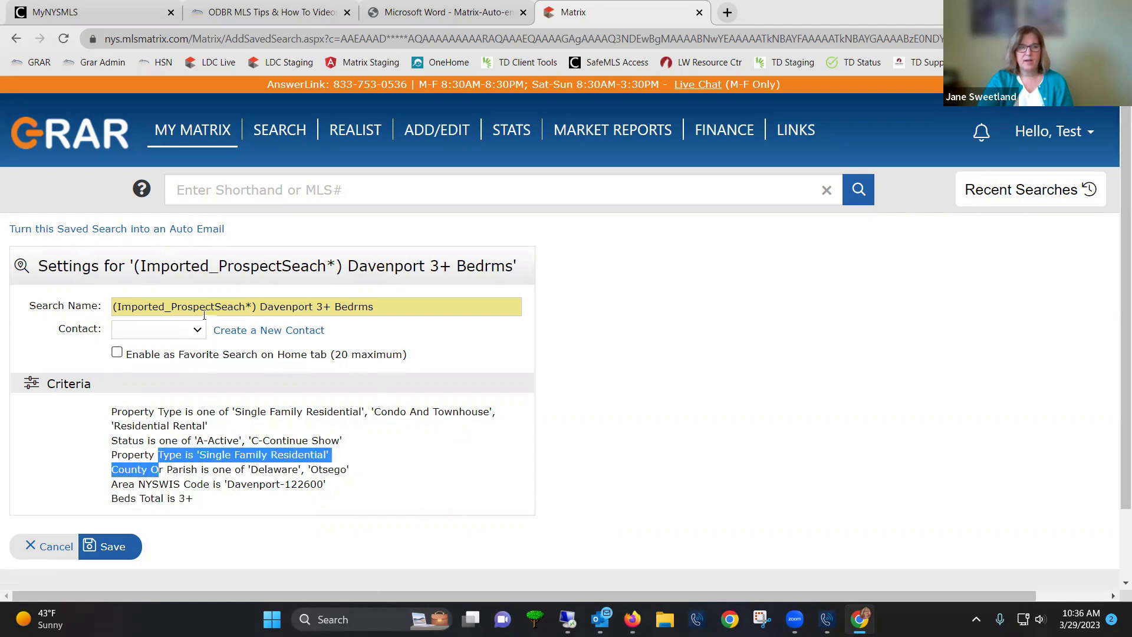
left_click_drag(173, 306, 240, 306)
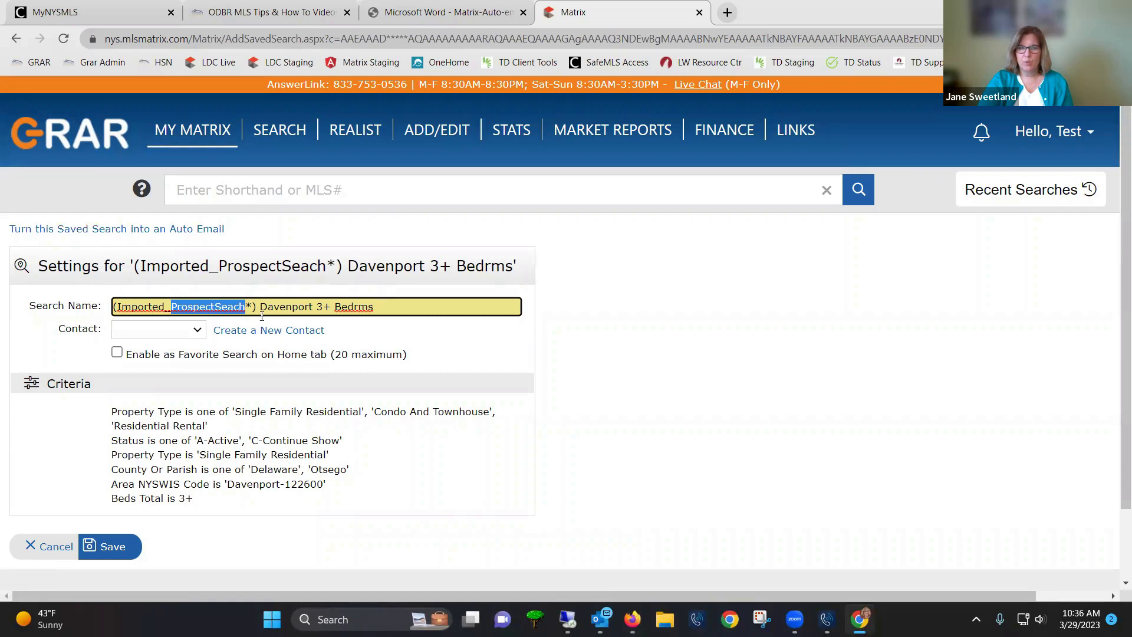
left_click_drag(257, 306, 67, 303)
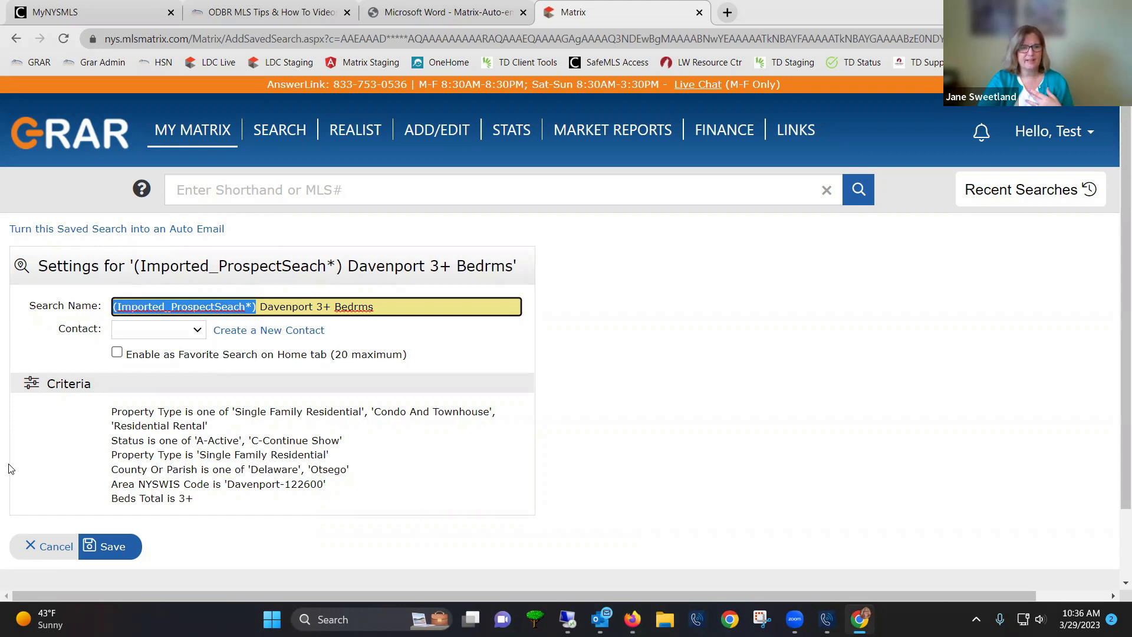
Convert the Davenport saved search into an auto email addressed to the test client contact
left_click(78, 230)
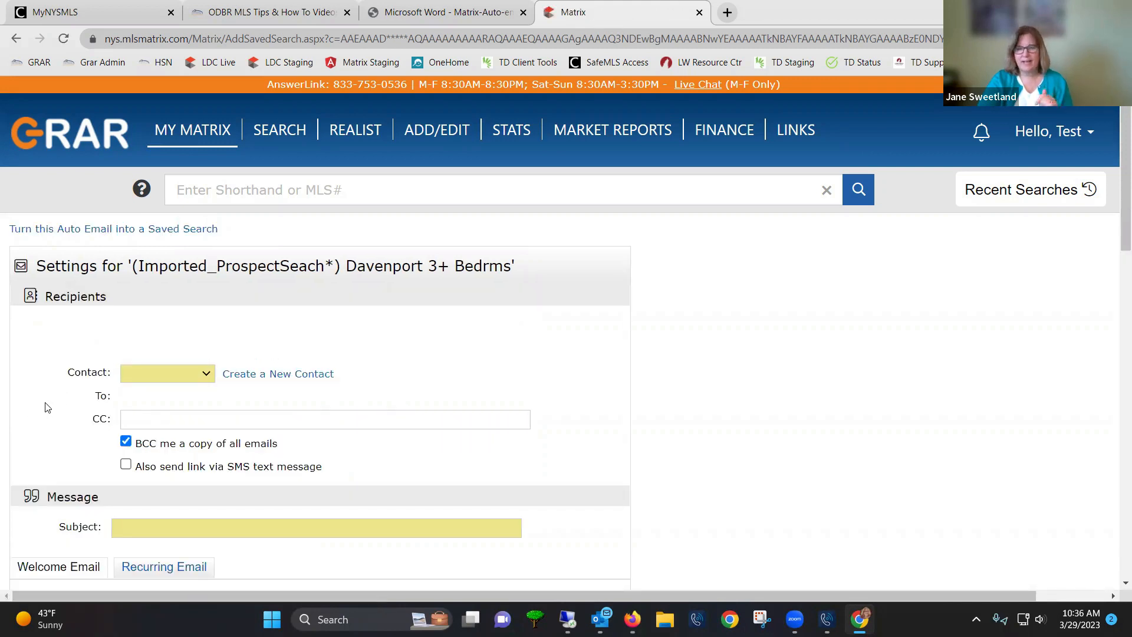
left_click(210, 376)
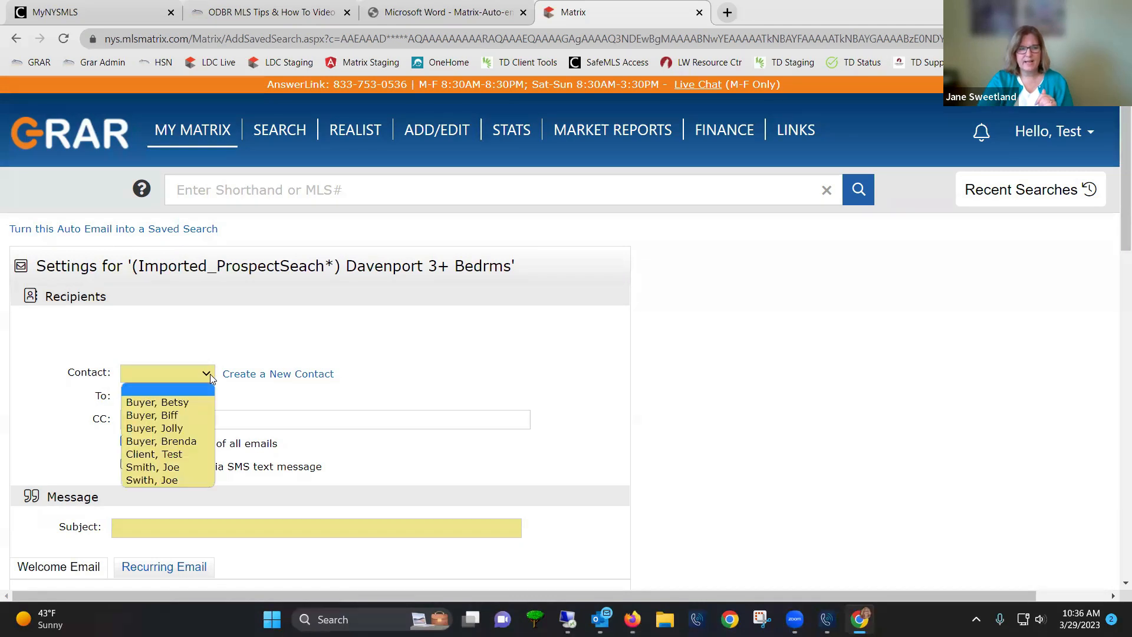
left_click(181, 453)
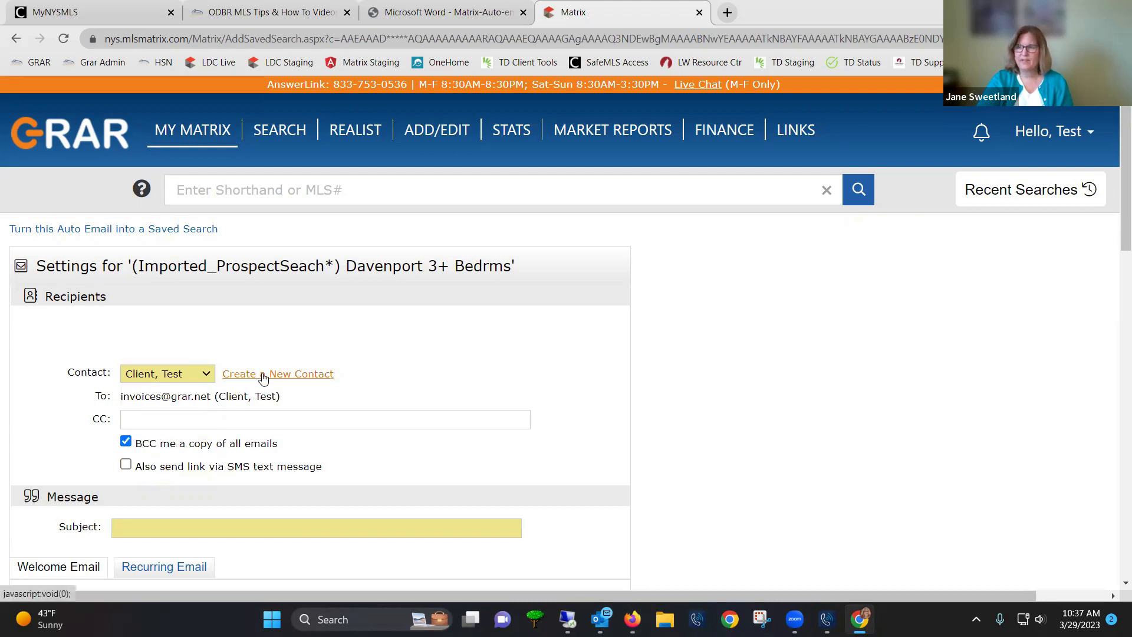
left_click(137, 419)
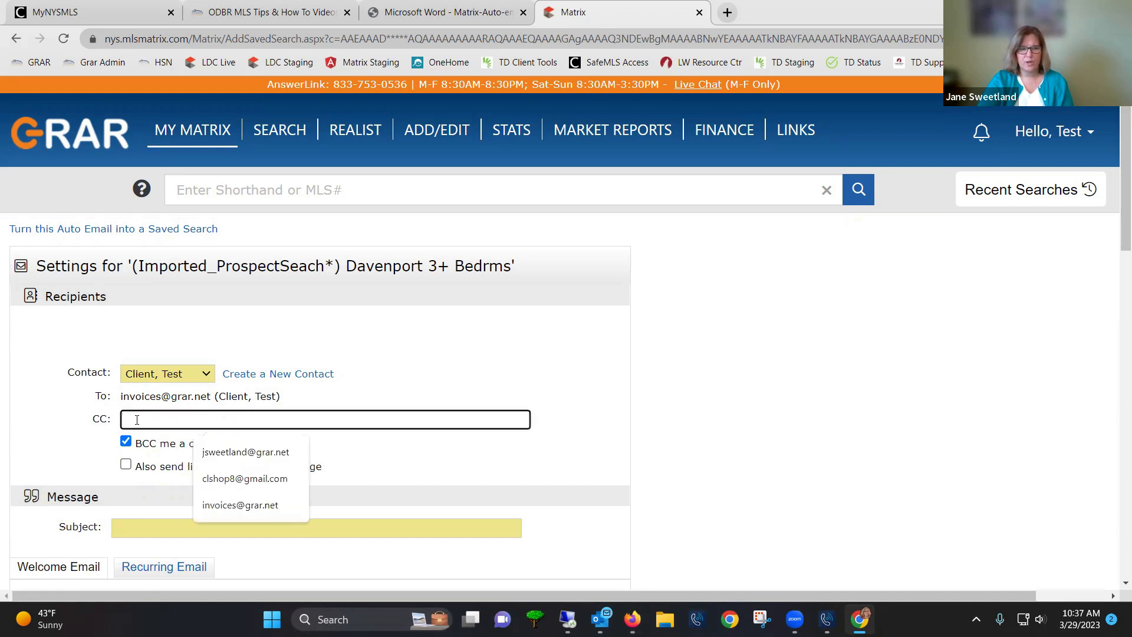
left_click(68, 427)
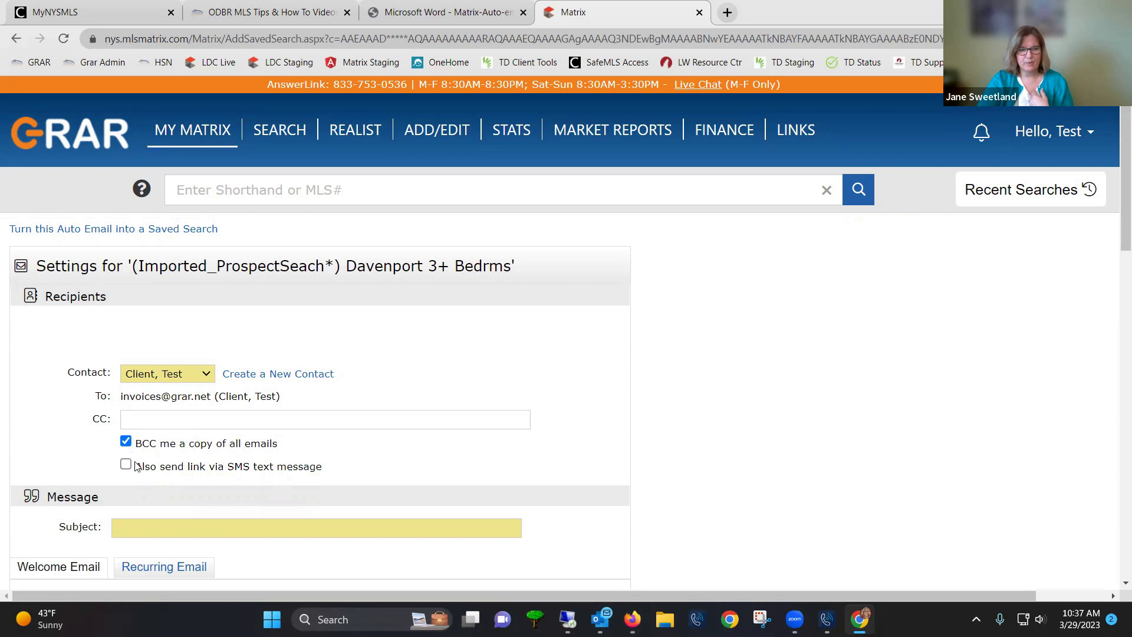
left_click(139, 526)
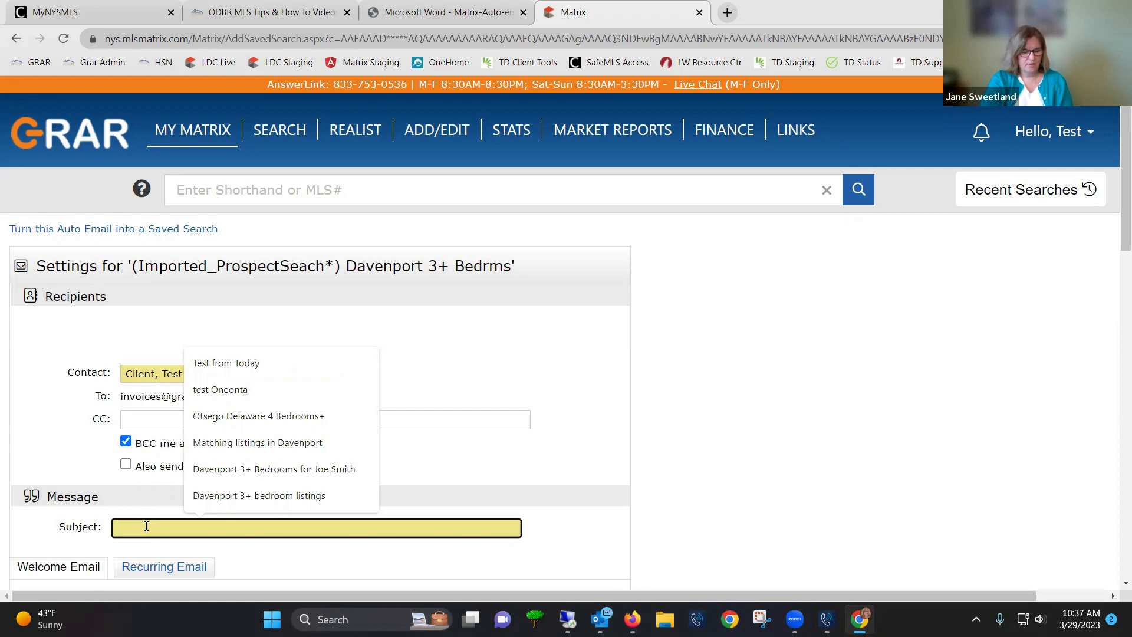
Set the subject to 'Otsego County 4+ Bedrooms 2+ Baths' from the 'Otsego County' suggestions
type("Otsego")
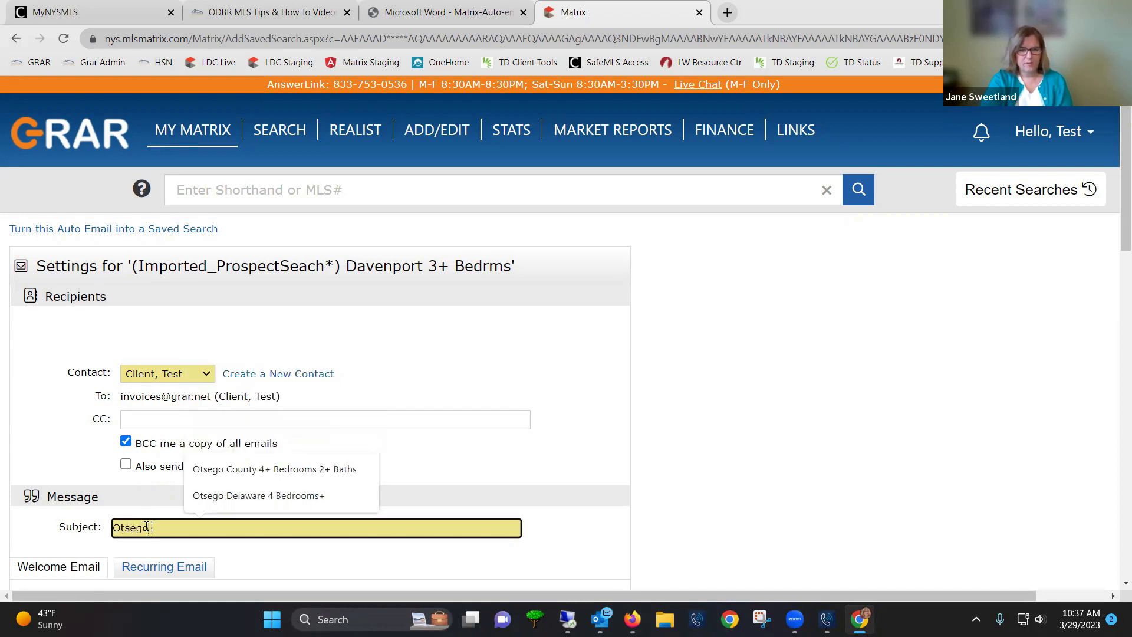
type(" County")
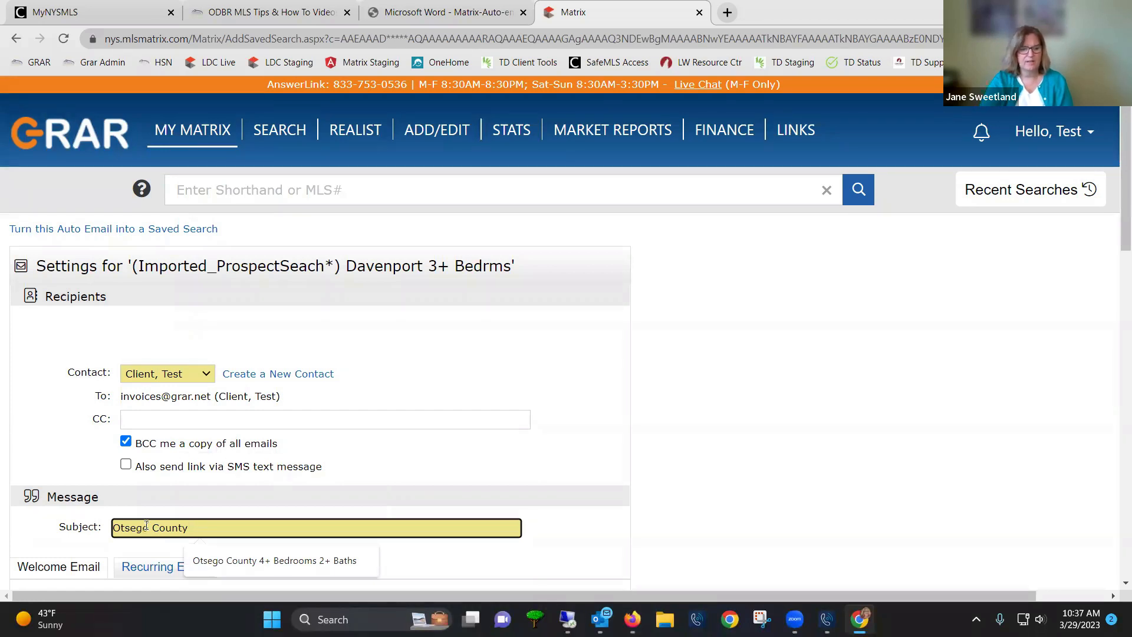
left_click(203, 559)
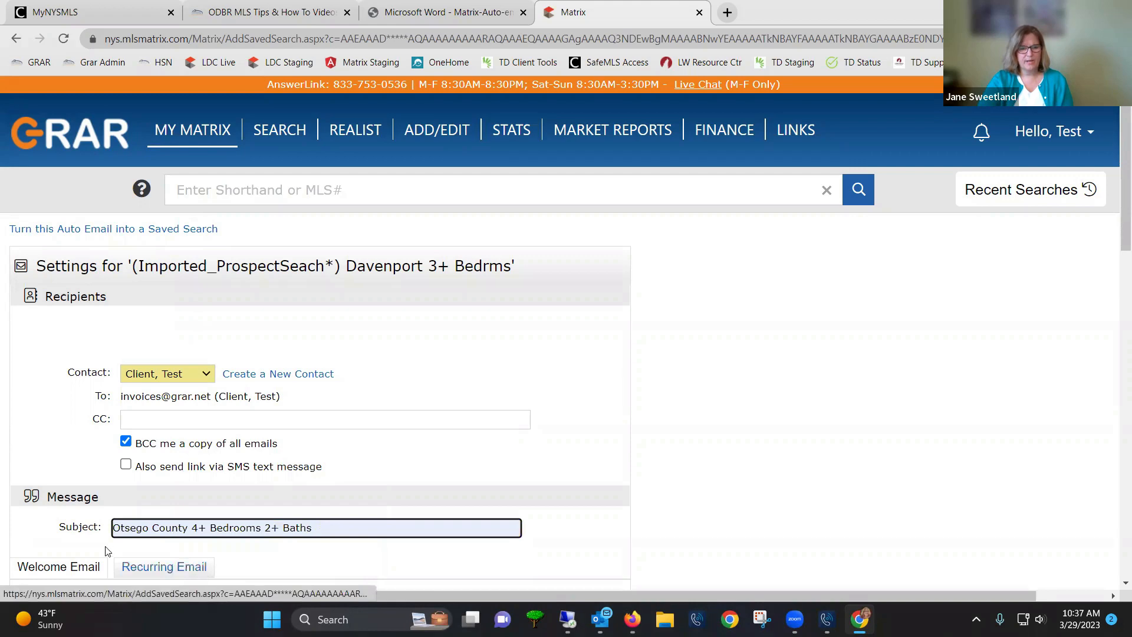
scroll(54, 544, "down", 1)
scroll(54, 543, "down", 3)
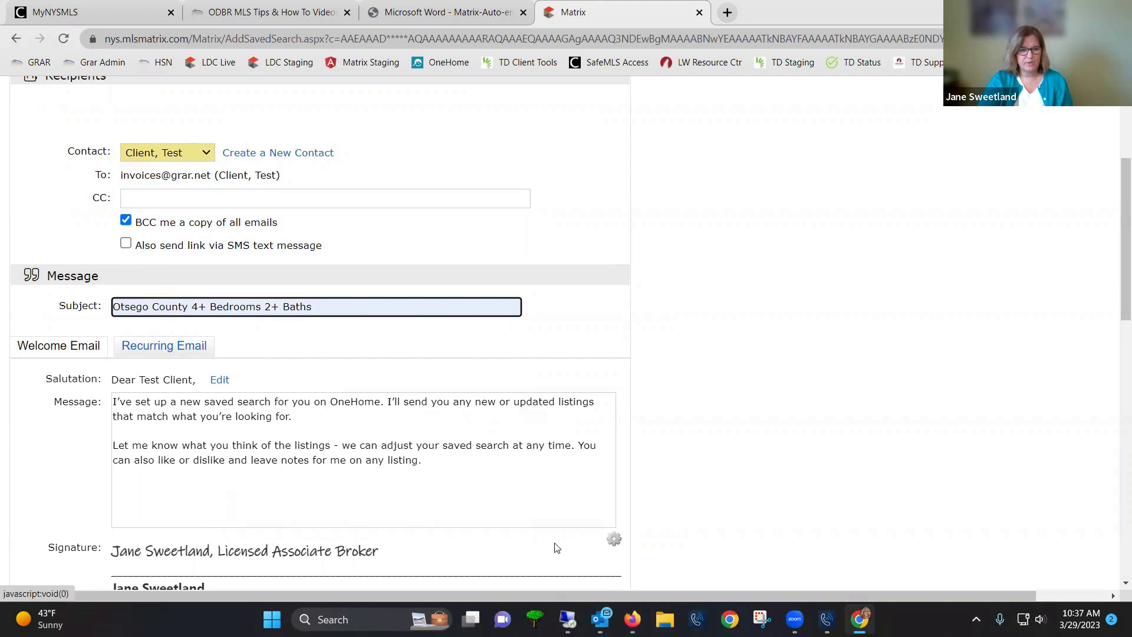
scroll(343, 448, "down", 3)
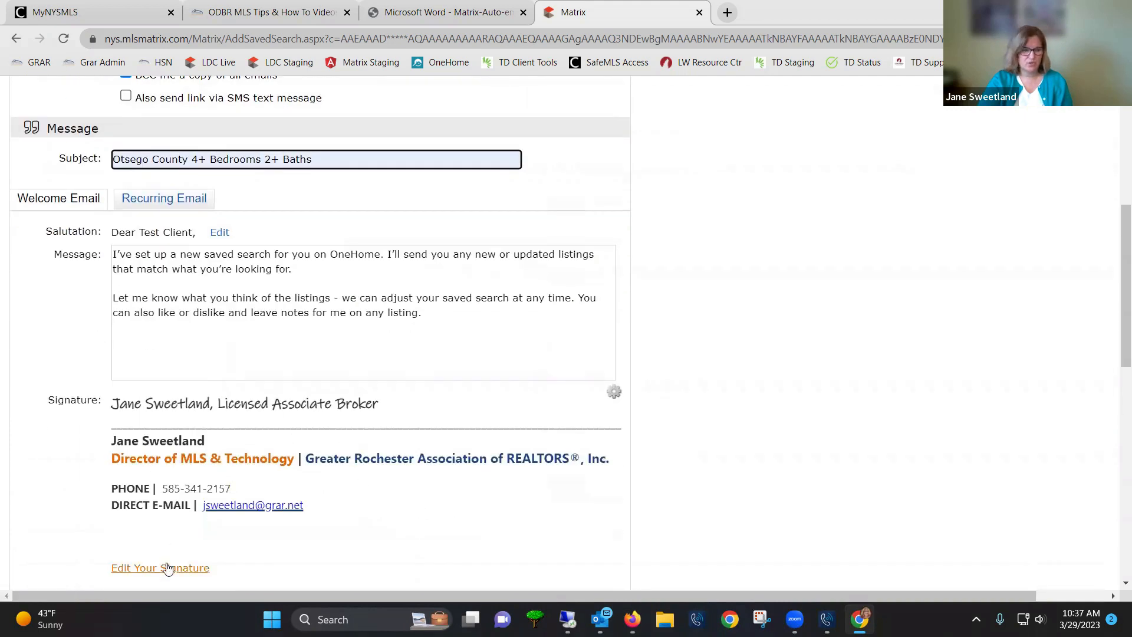
scroll(356, 530, "down", 1)
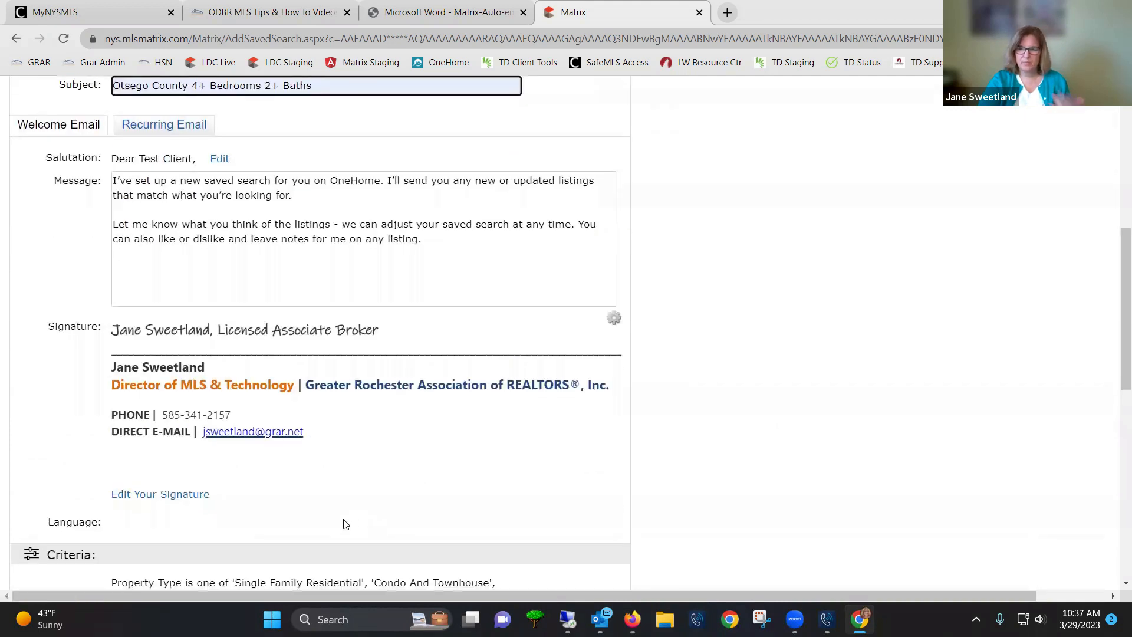
scroll(345, 524, "down", 1)
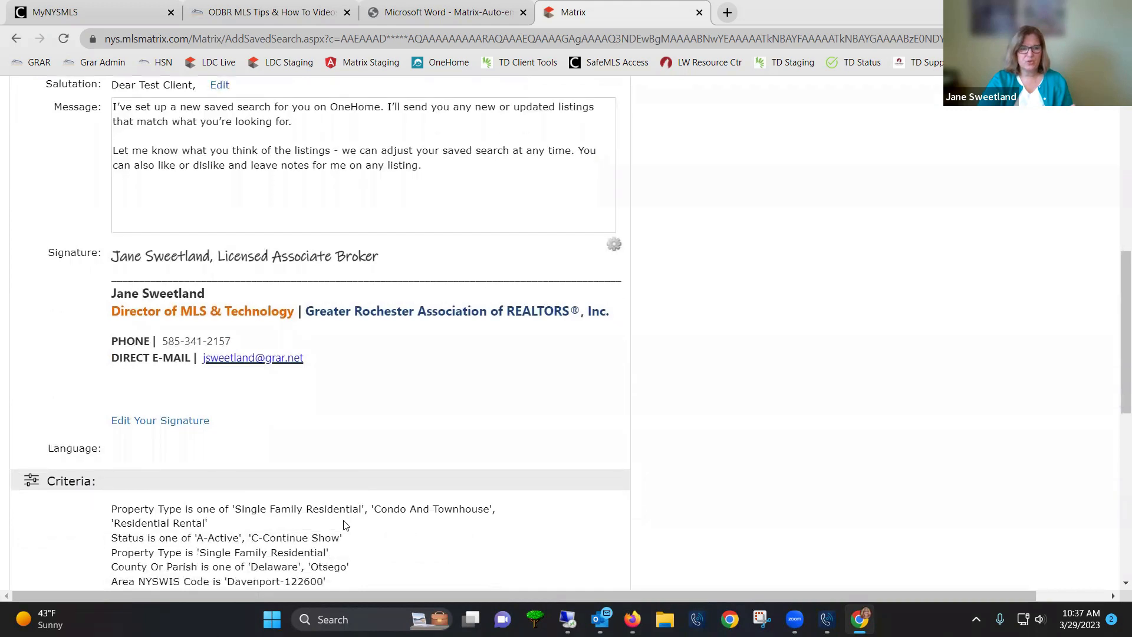
scroll(345, 524, "down", 1)
scroll(347, 530, "down", 2)
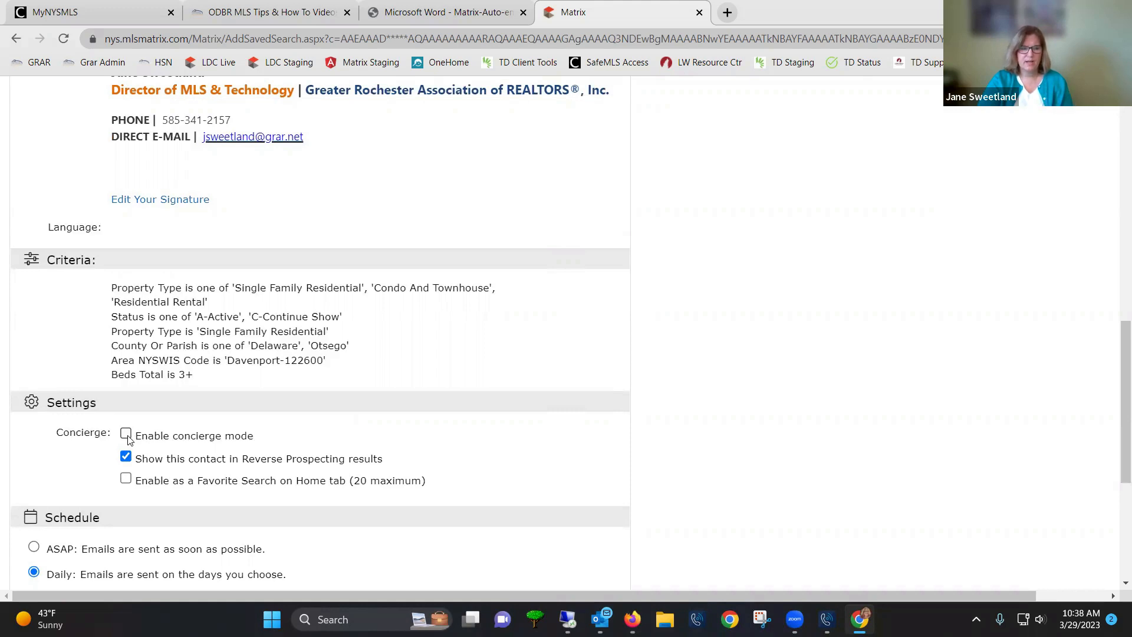
Enable concierge mode, then save the auto email and go to Approvals
left_click(126, 435)
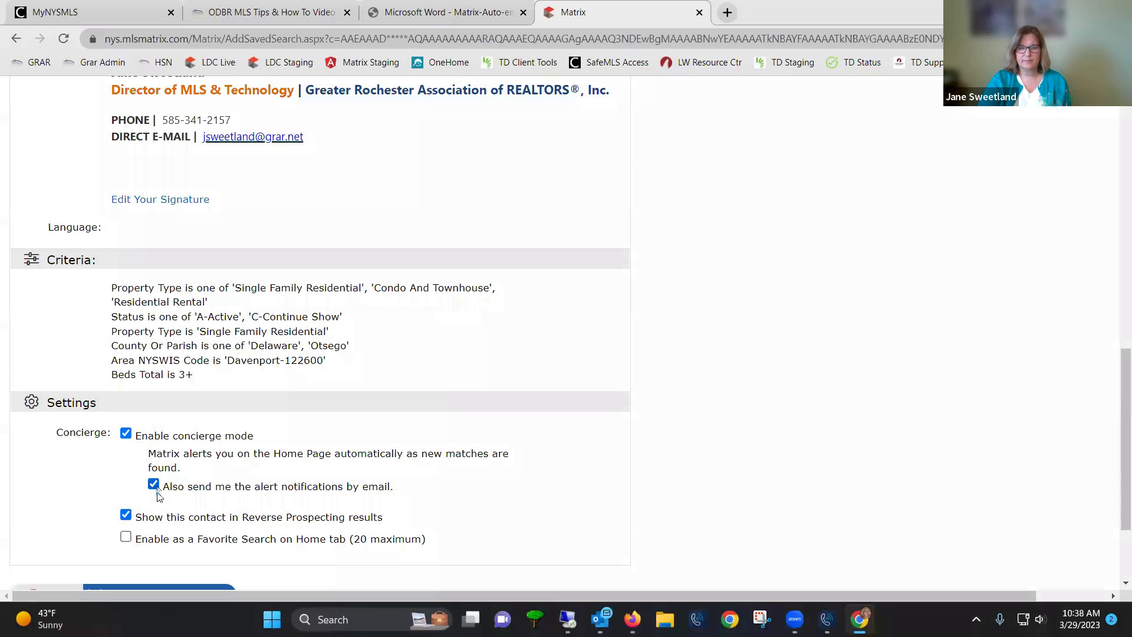
scroll(149, 538, "down", 1)
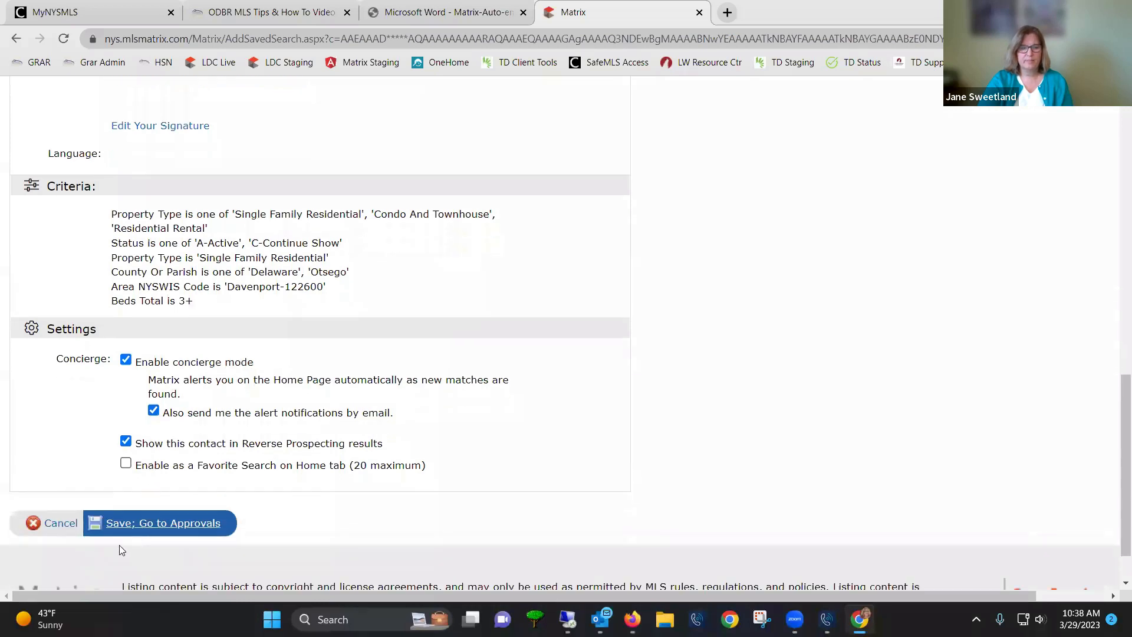
left_click(170, 525)
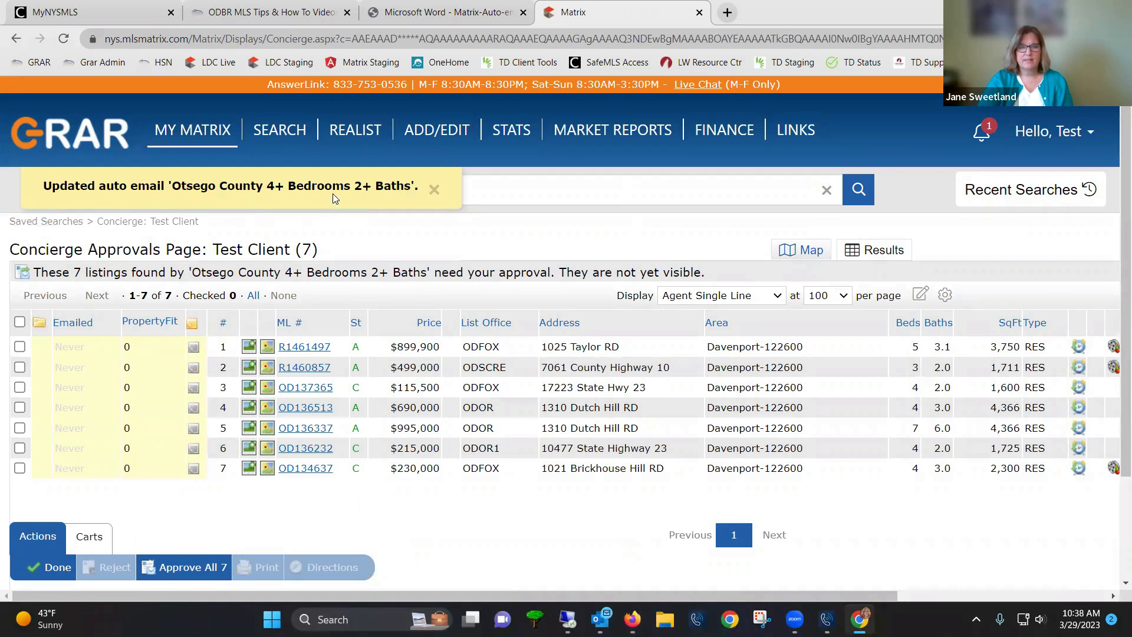
left_click_drag(14, 249, 194, 248)
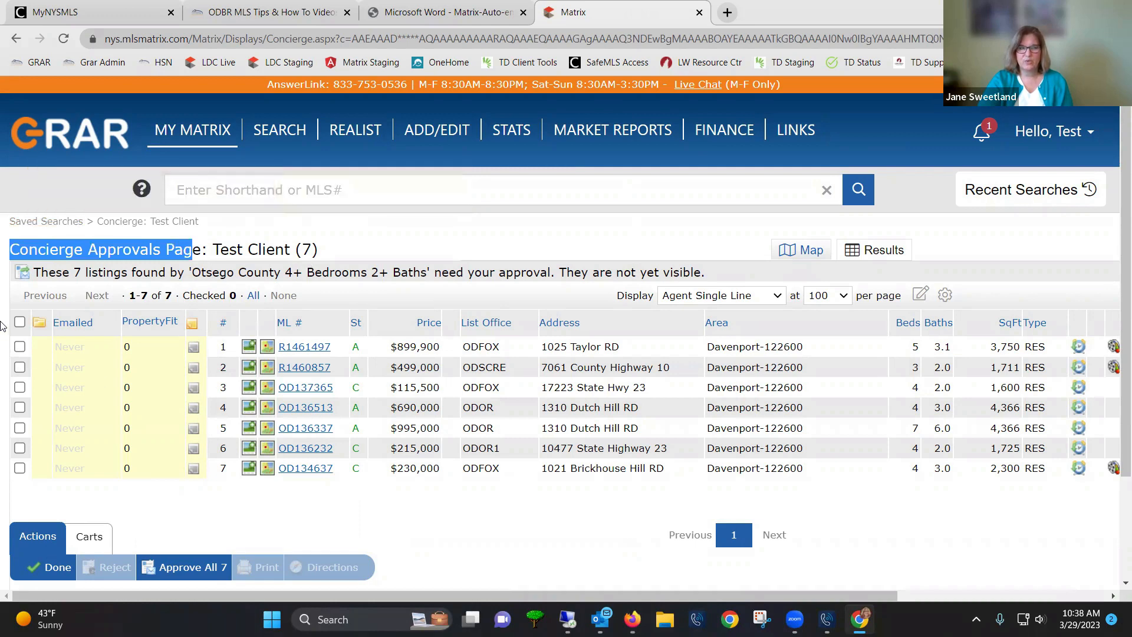
left_click(19, 322)
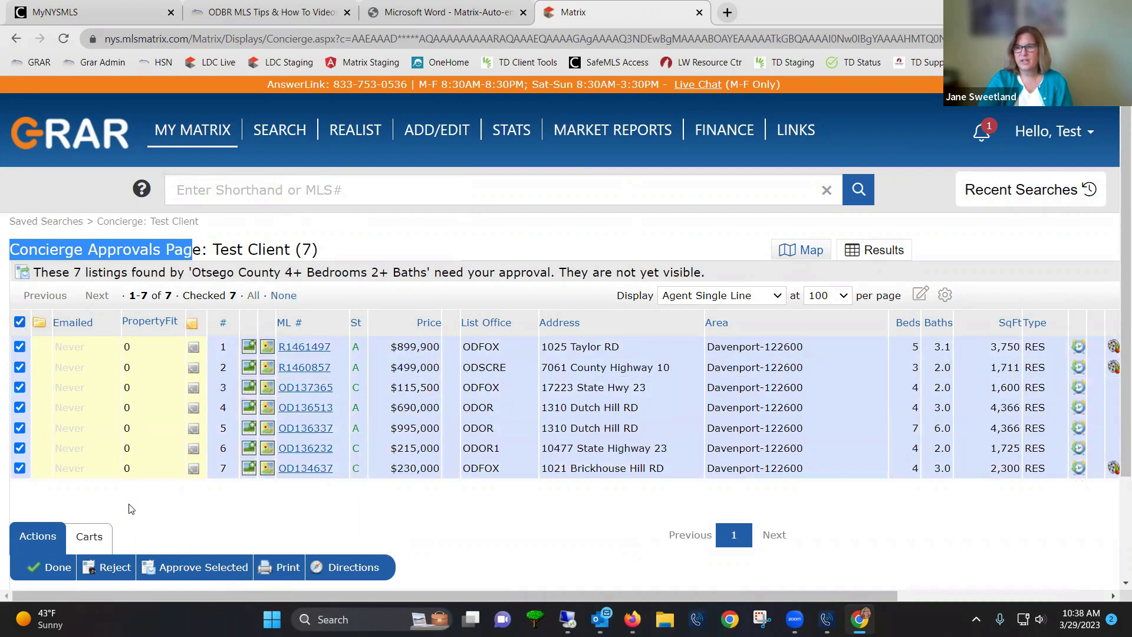
left_click(19, 347)
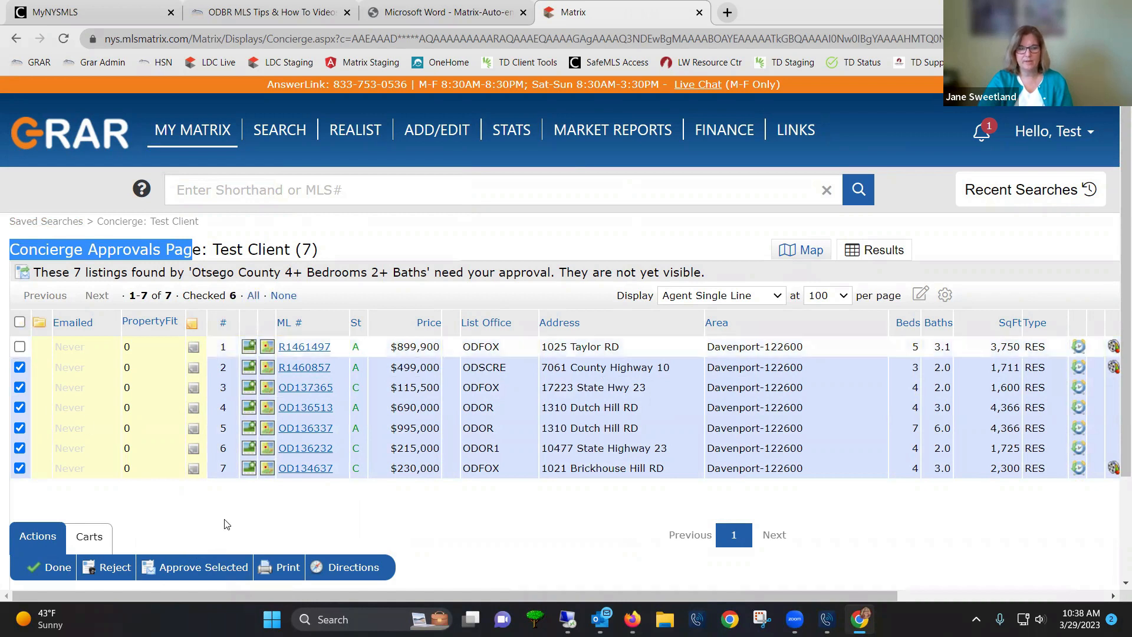
left_click(200, 577)
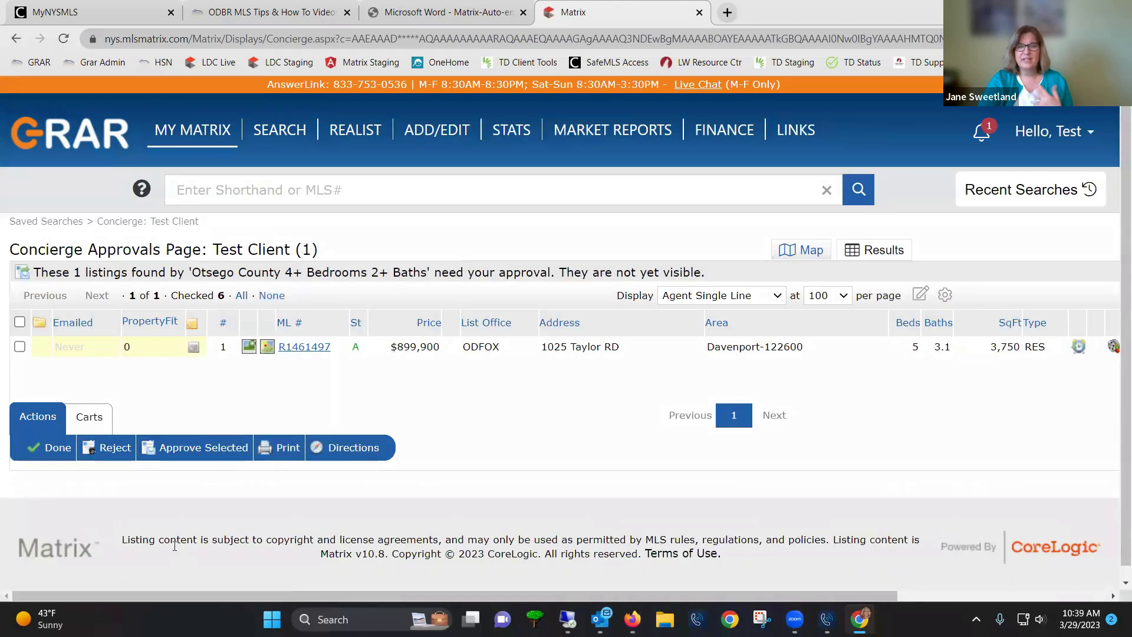
Approve and send the remaining listing, then return to the My Matrix dashboard
left_click(19, 348)
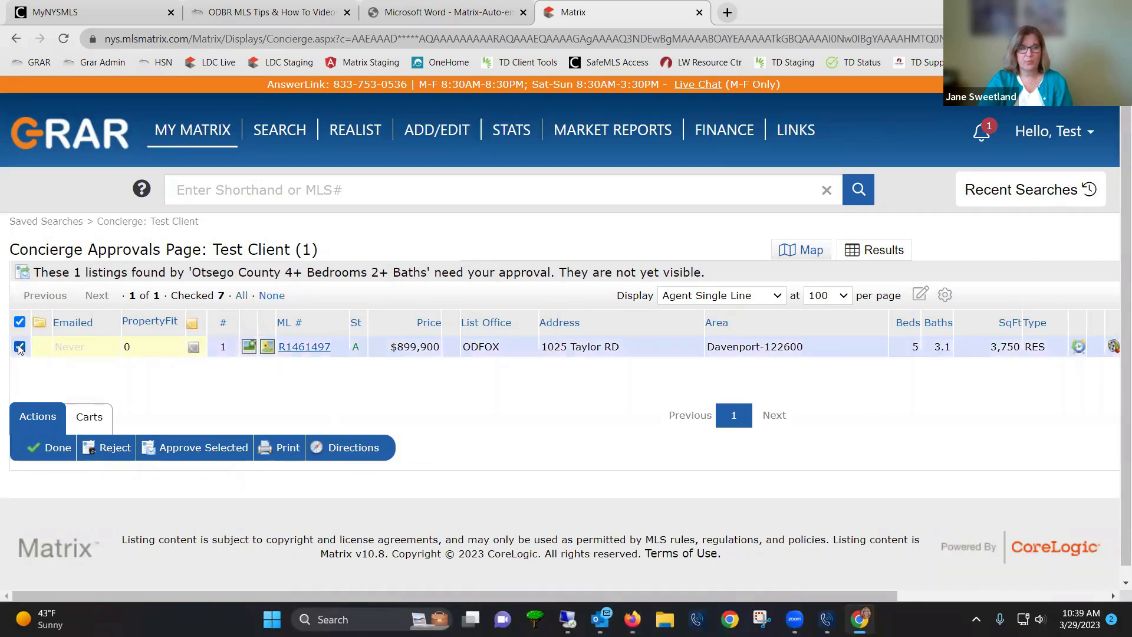
left_click(114, 454)
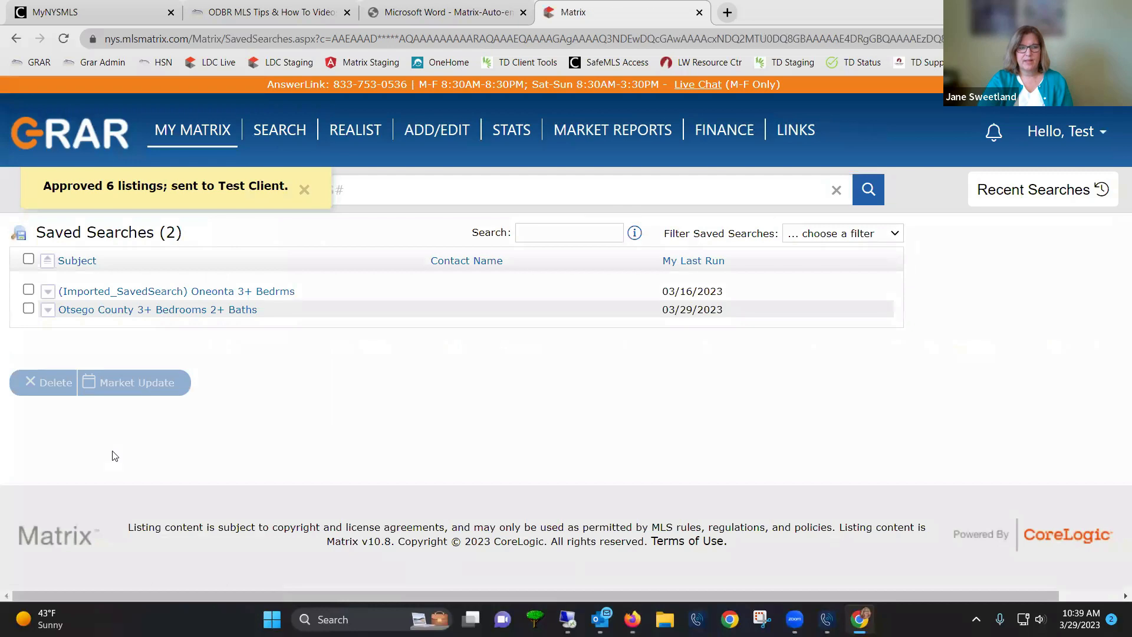
left_click(183, 140)
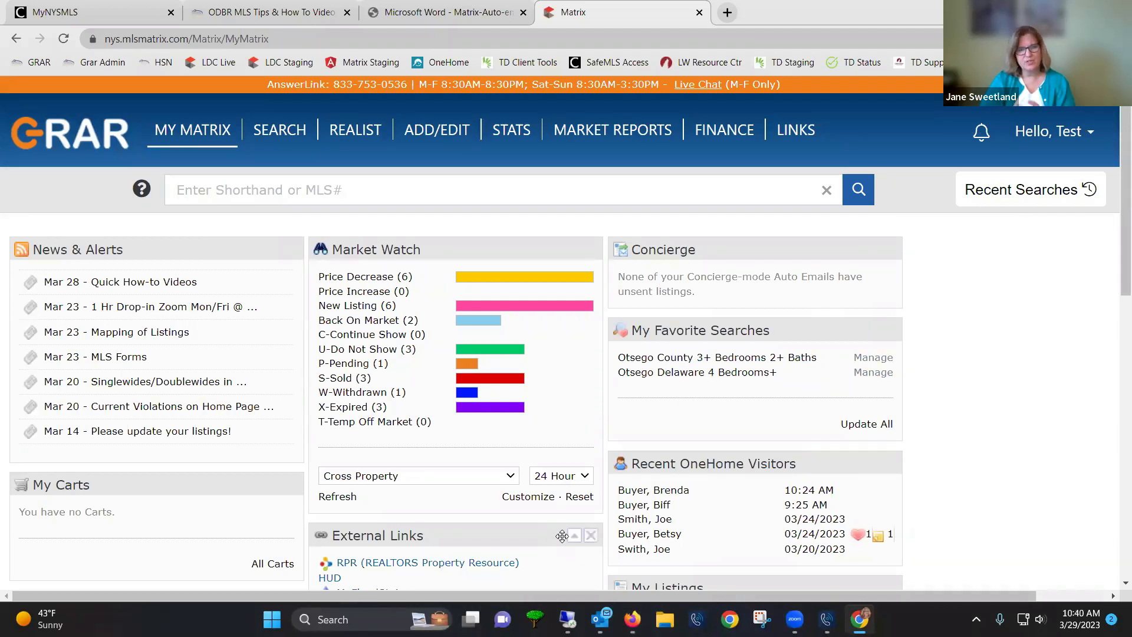
Move the Market Watch panel below News & Alerts and reposition the My Listings panel
mouse_move(197, 129)
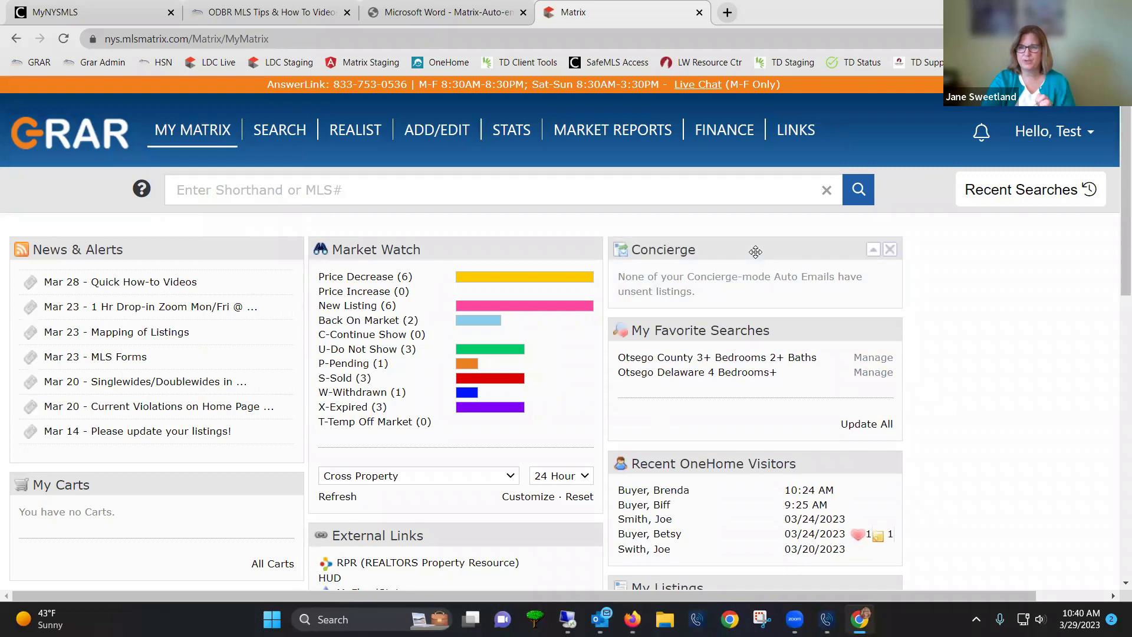
left_click_drag(522, 249, 227, 488)
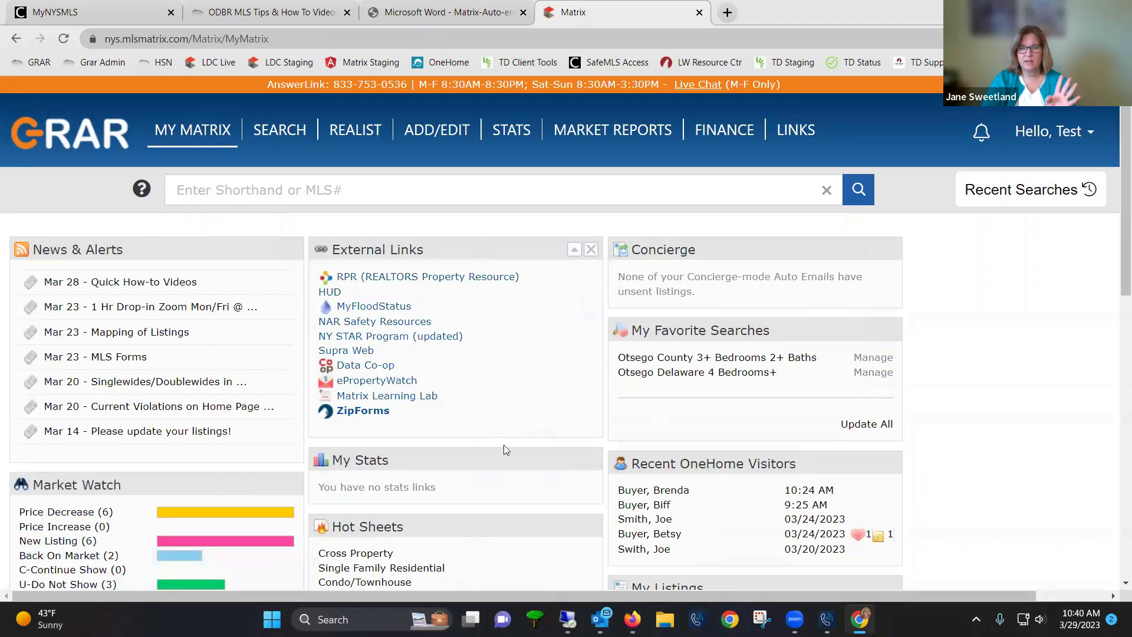
scroll(688, 501, "down", 1)
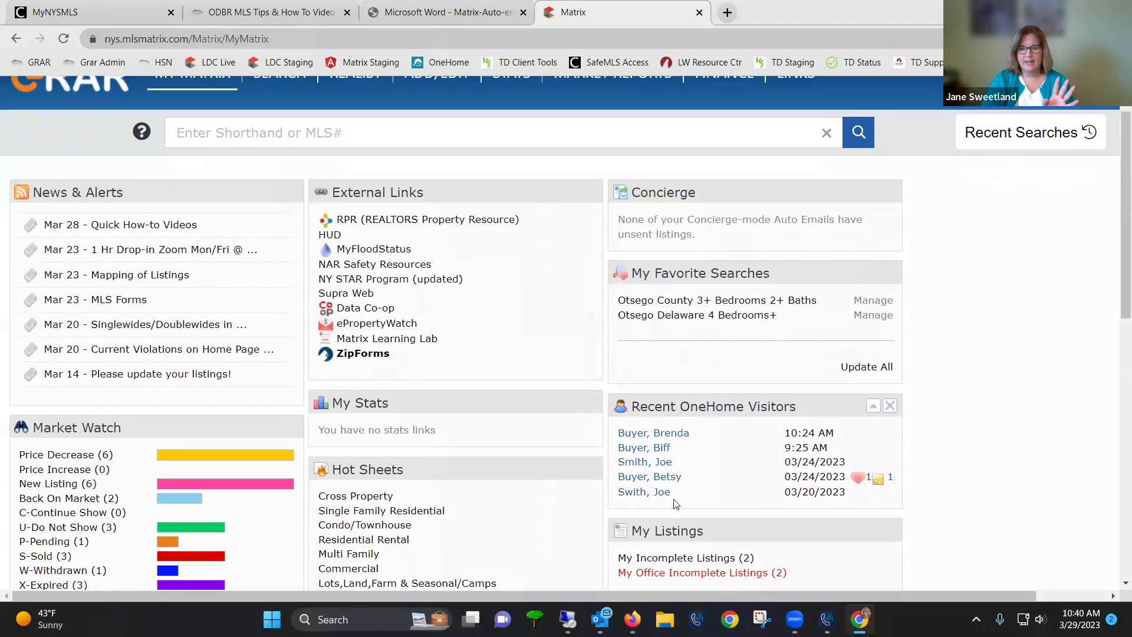
left_click_drag(716, 517, 413, 197)
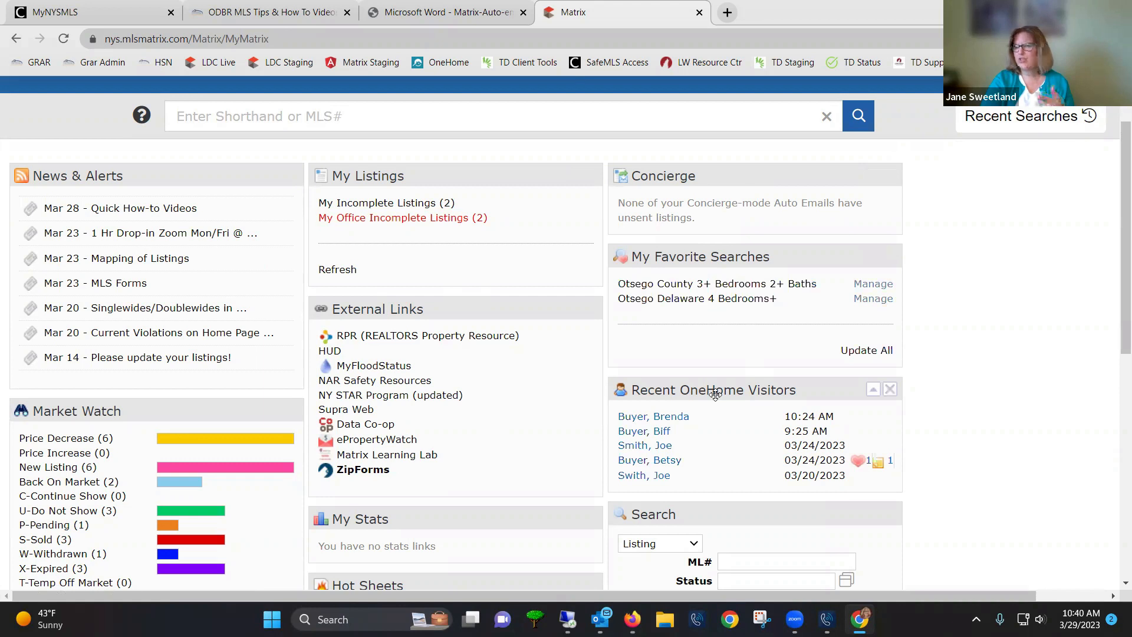
Move Recent OneHome Visitors above My Favorite Searches and highlight its 10:24 AM visit time
left_click_drag(716, 394, 725, 262)
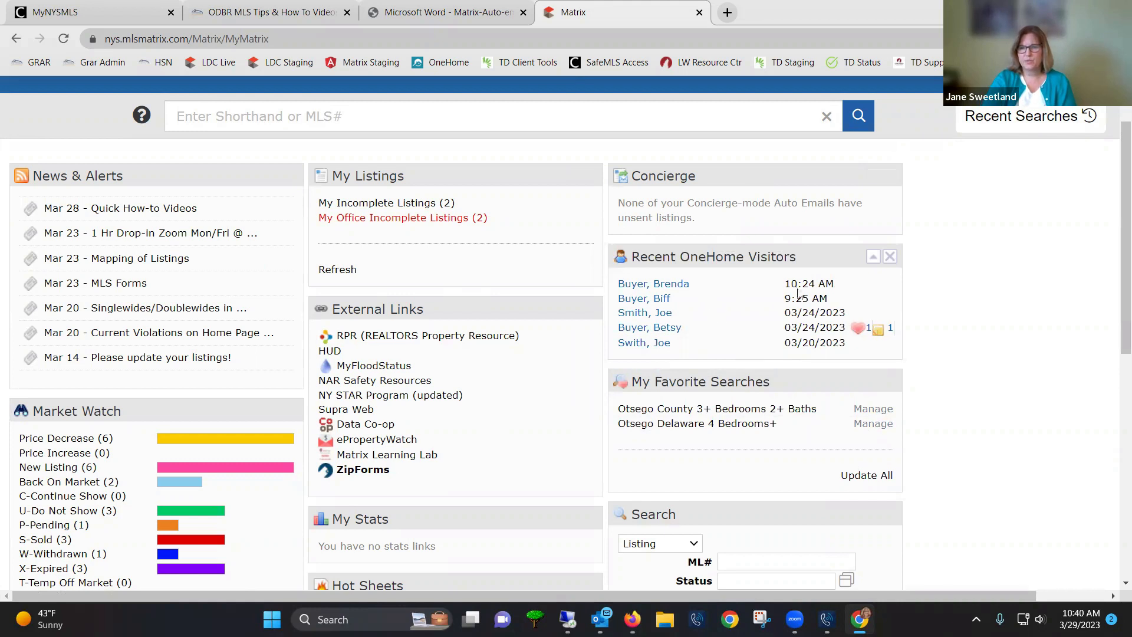
left_click_drag(837, 284, 787, 286)
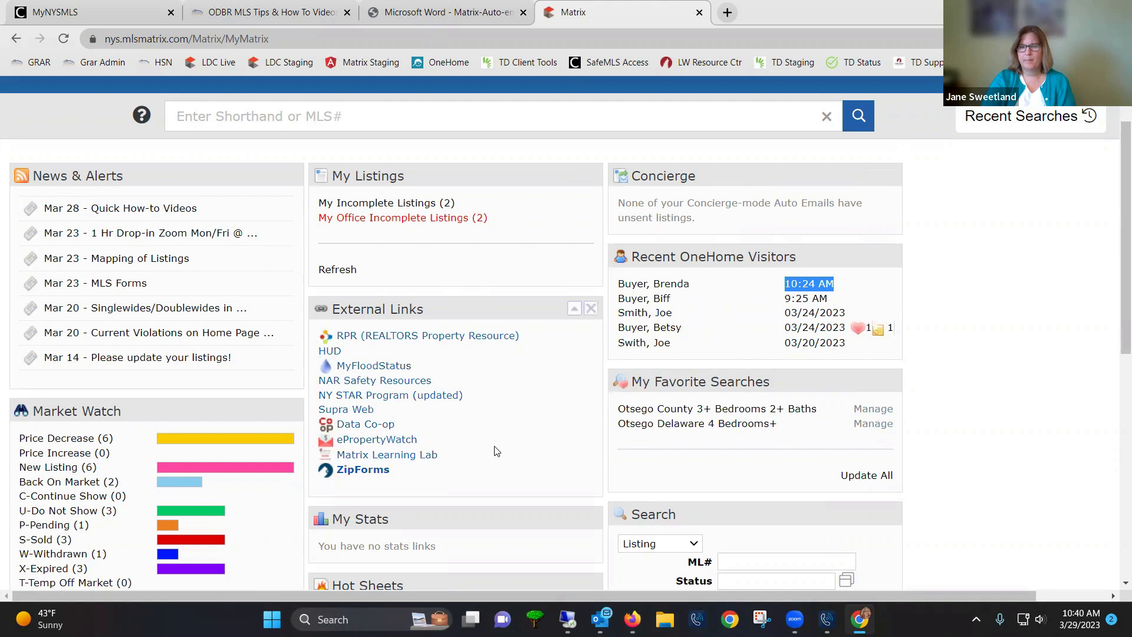
scroll(496, 449, "up", 2)
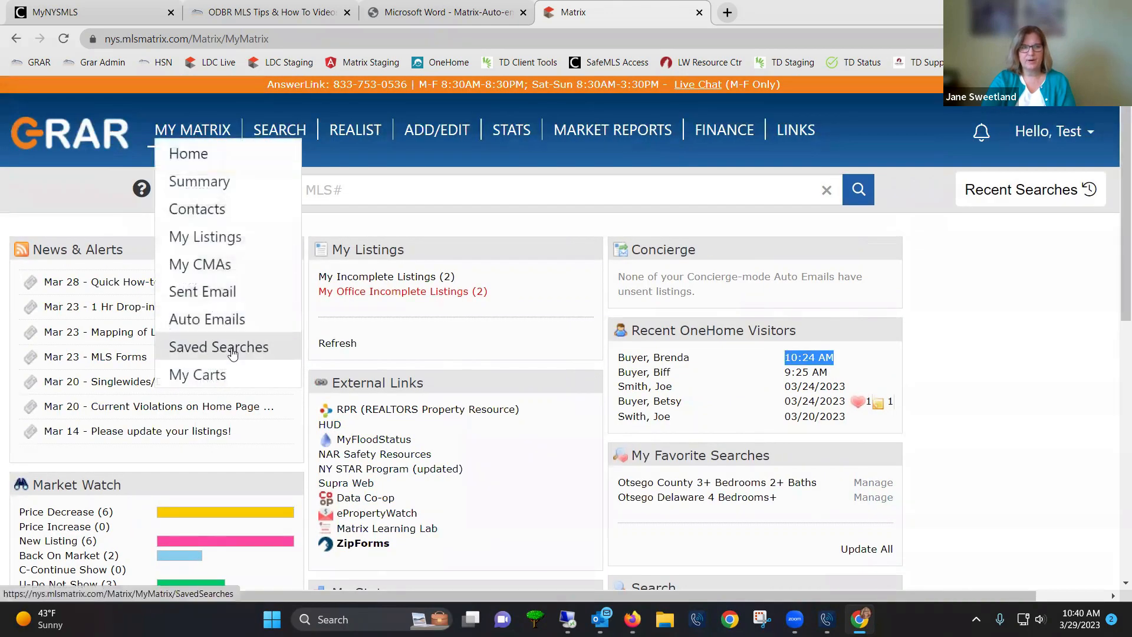
Read the Otsego County 4+ Bedrooms 2+ Baths welcome email and follow its VIEW PROPERTIES link to OneHome
left_click(219, 330)
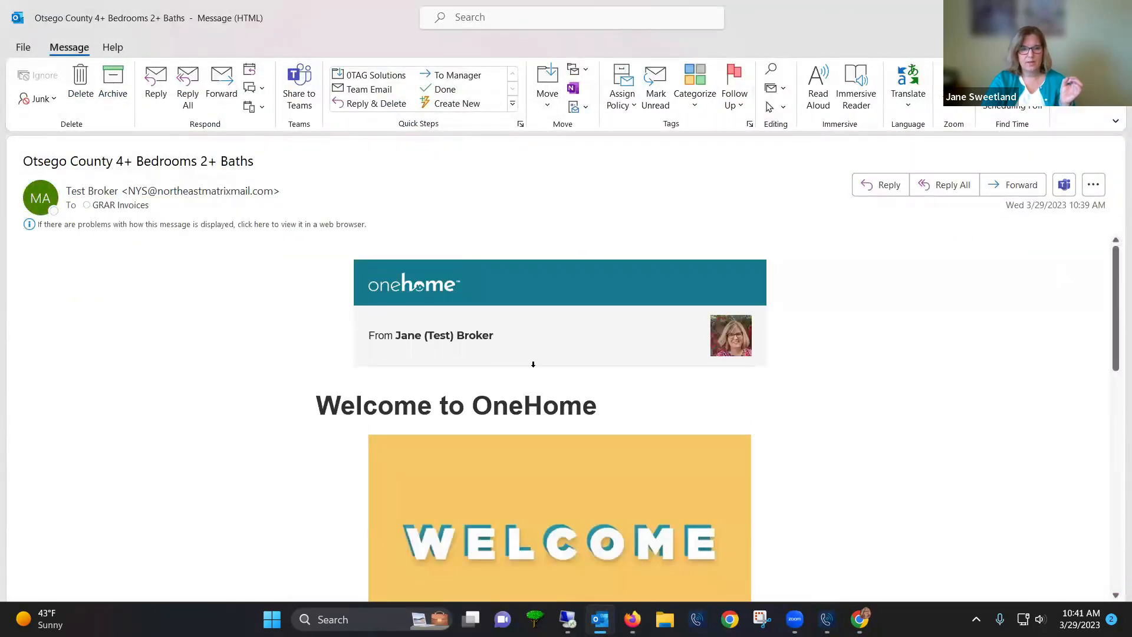
scroll(537, 366, "down", 3)
scroll(539, 383, "down", 3)
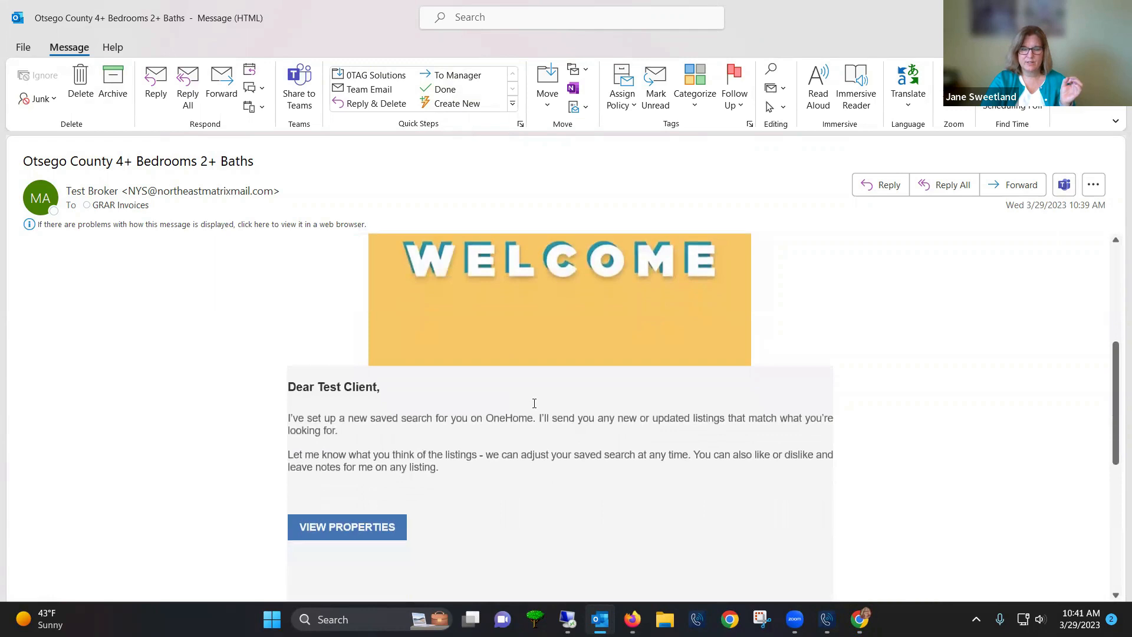
scroll(283, 404, "down", 2)
left_click(349, 423)
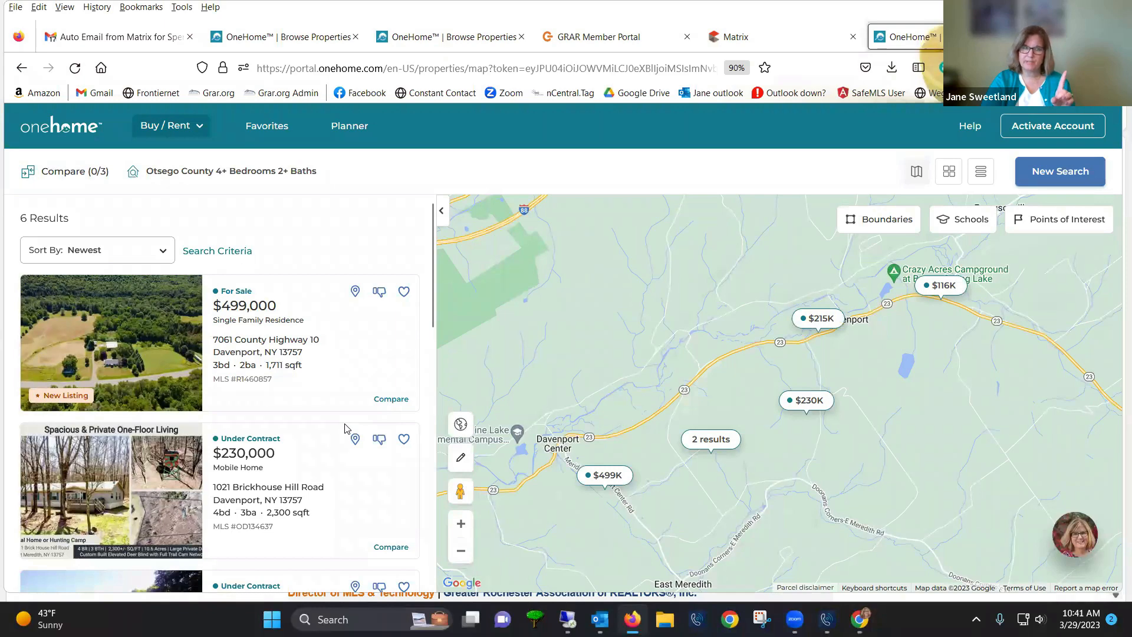
Browse the six OneHome listings, then return to the Matrix Auto Emails list in Chrome
scroll(329, 484, "down", 5)
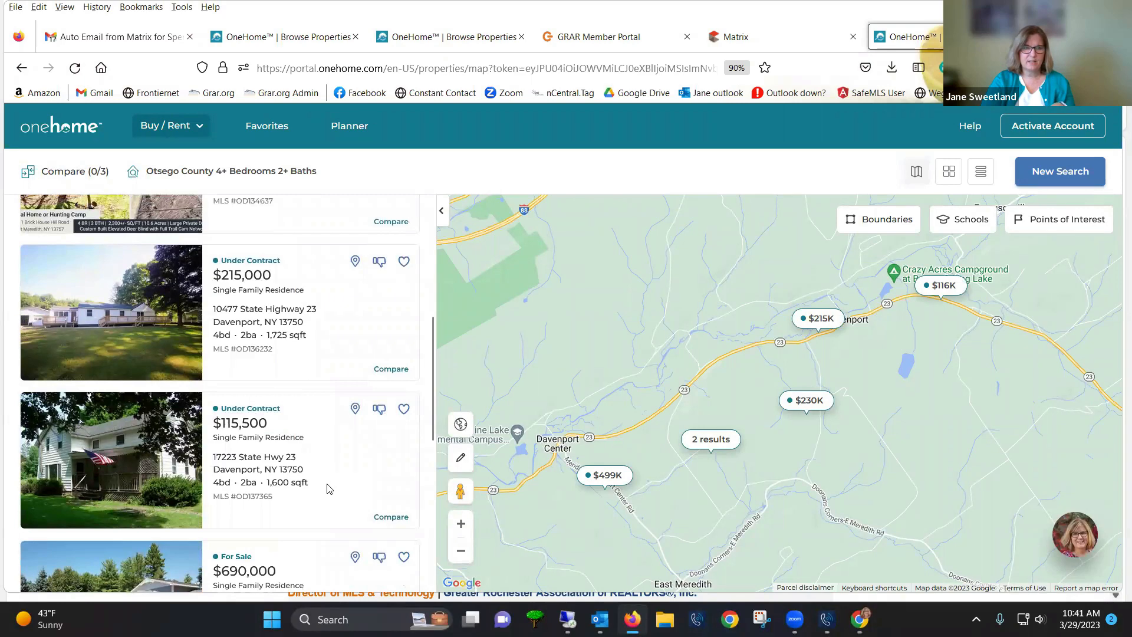
mouse_move(632, 619)
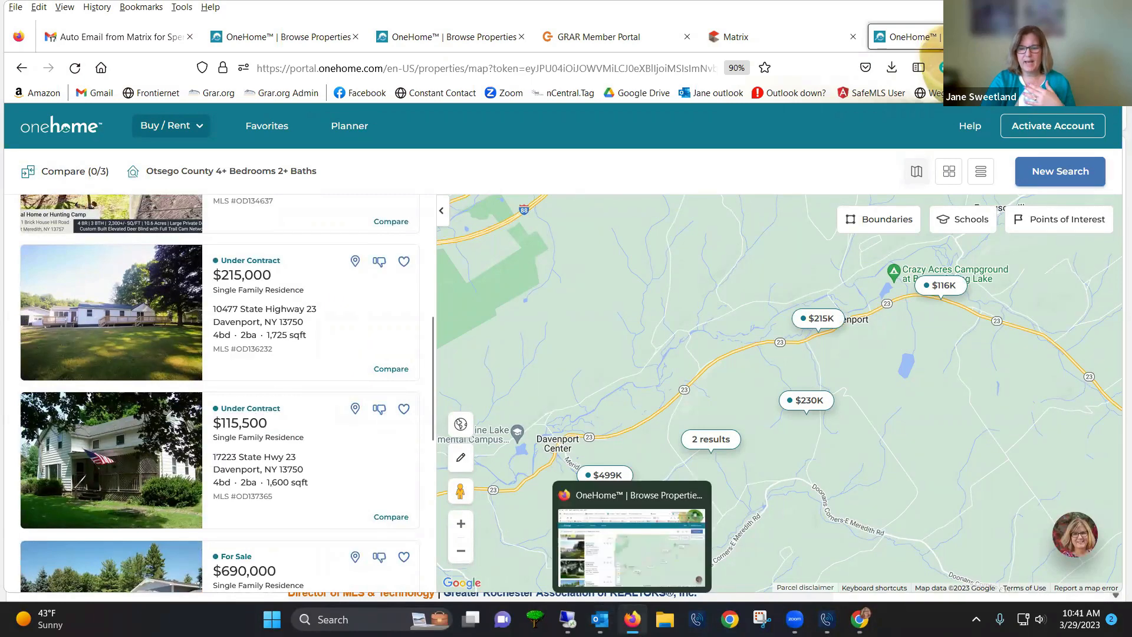
left_click(860, 619)
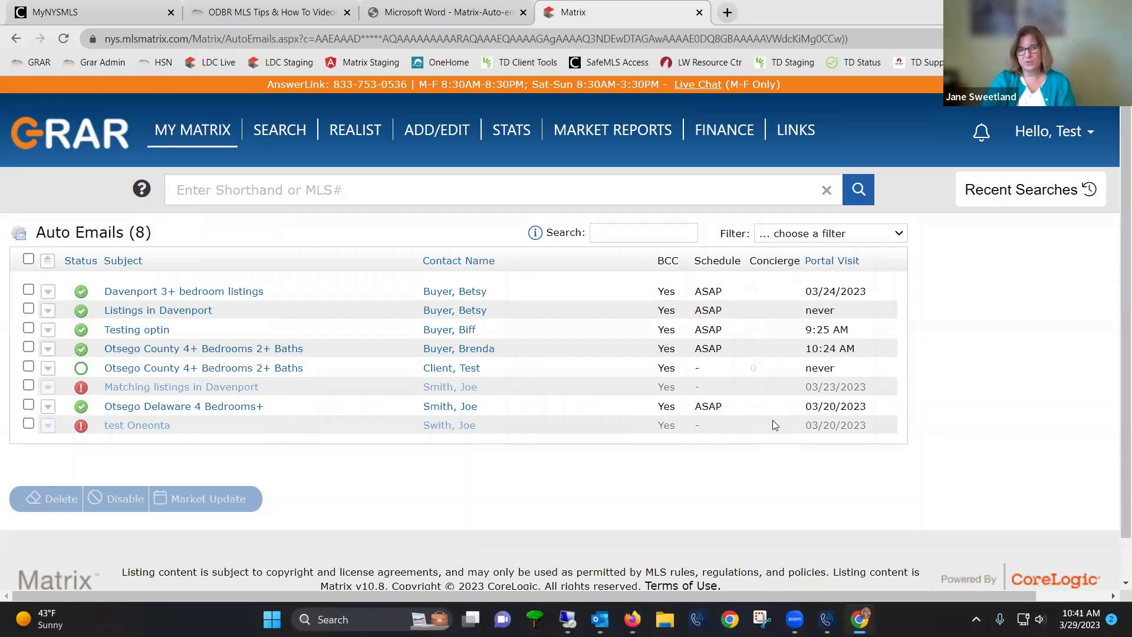
Go to the My Matrix home dashboard, open the Hello, Test account menu, then view the Auto-email facts PDF
left_click(180, 154)
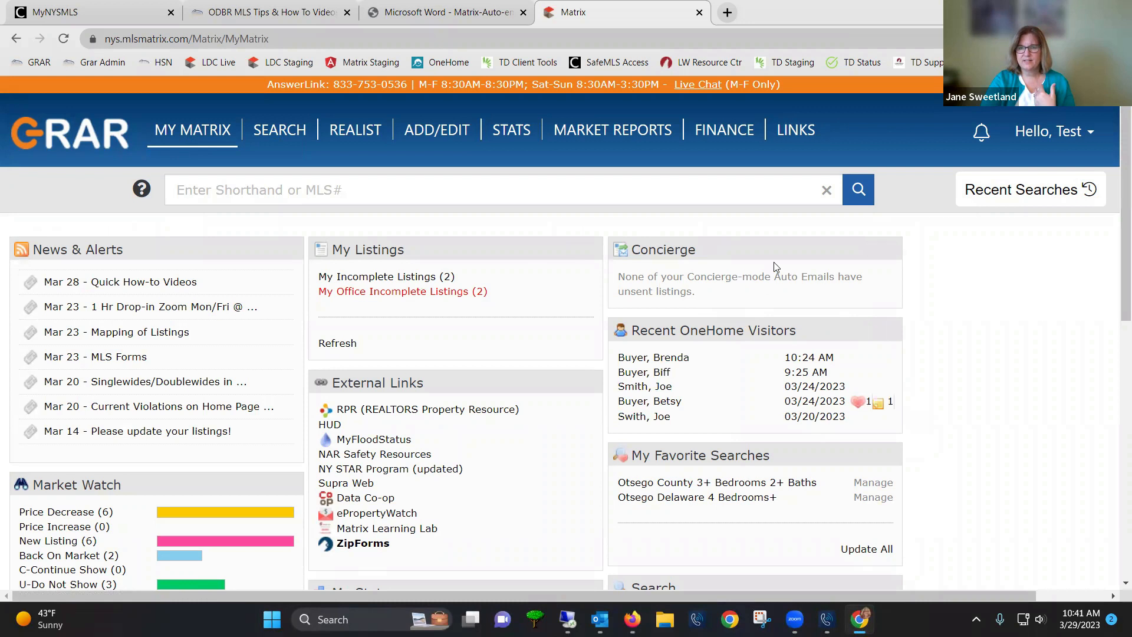
left_click(1033, 133)
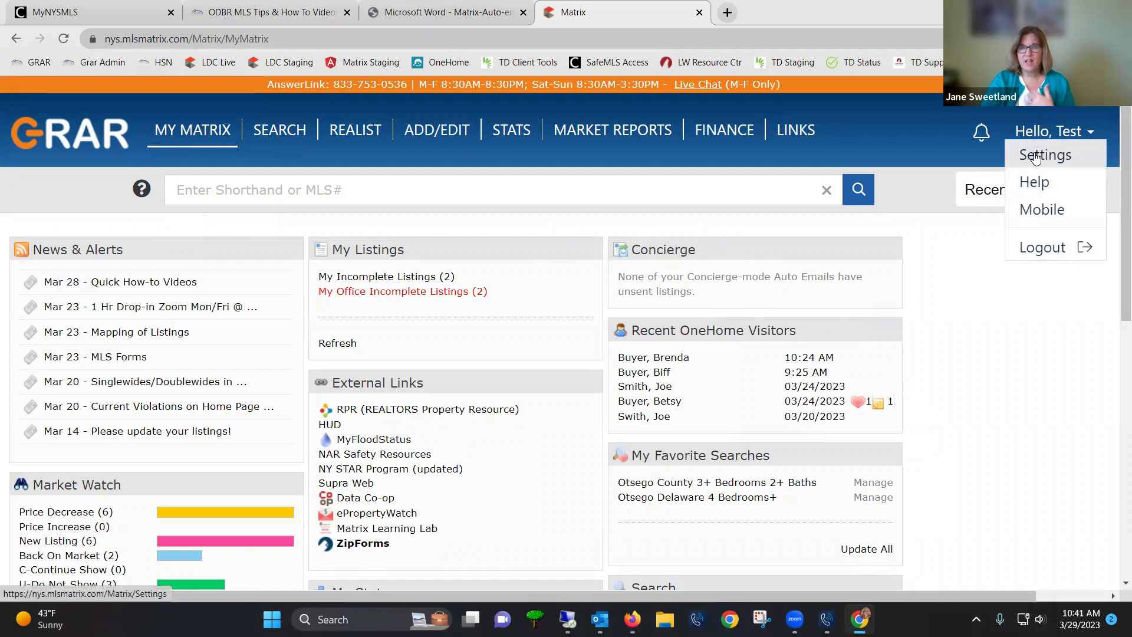
left_click(413, 12)
Review the Understanding Auto-Email guide, highlighting the word 'Possibility', then close the PDF
scroll(362, 377, "up", 20)
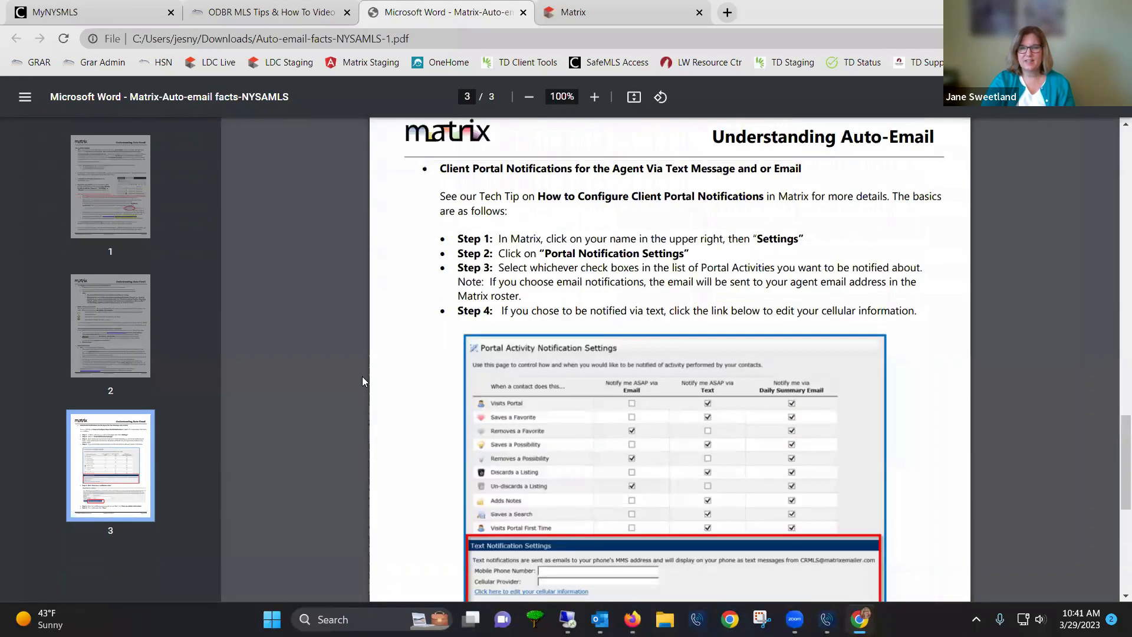
scroll(362, 378, "up", 9)
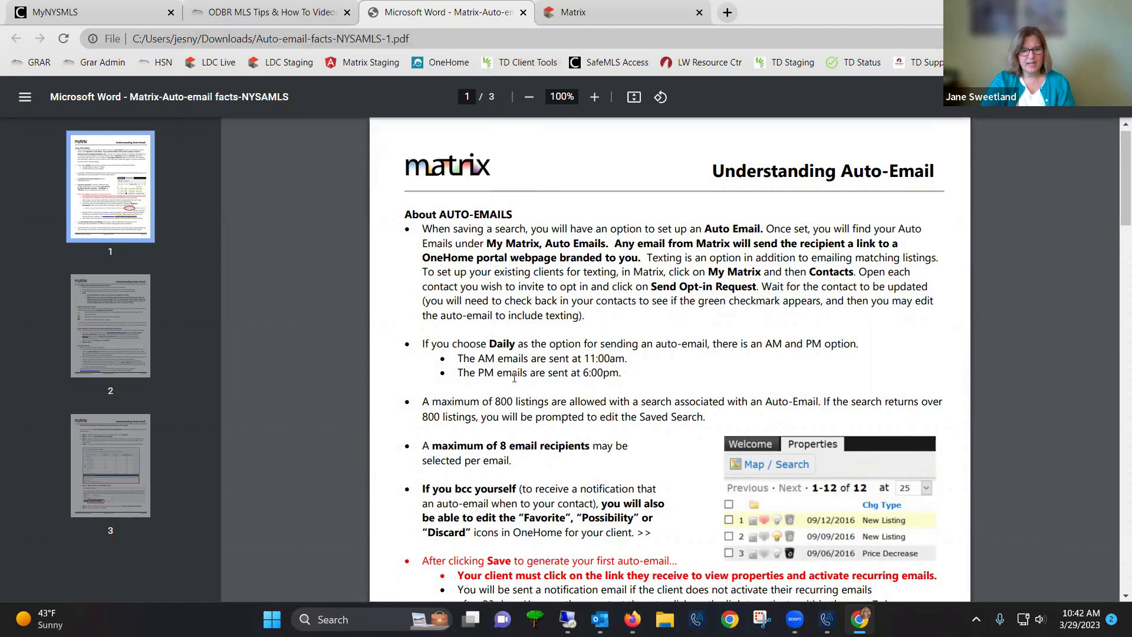
scroll(574, 451, "down", 1)
left_click_drag(576, 446, 637, 448)
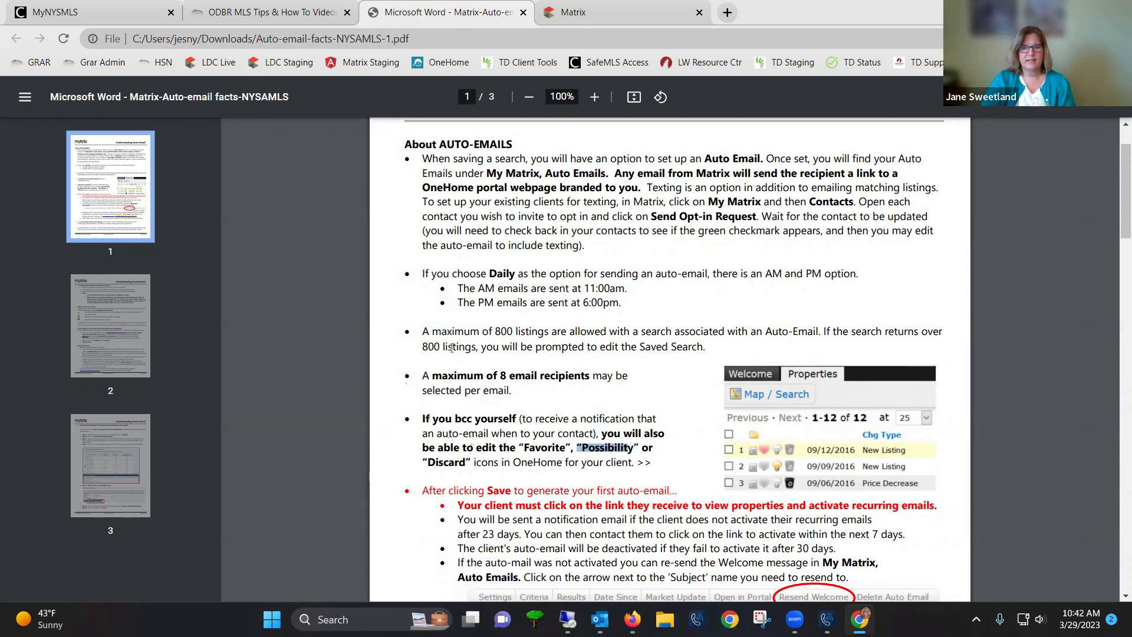
scroll(465, 354, "up", 1)
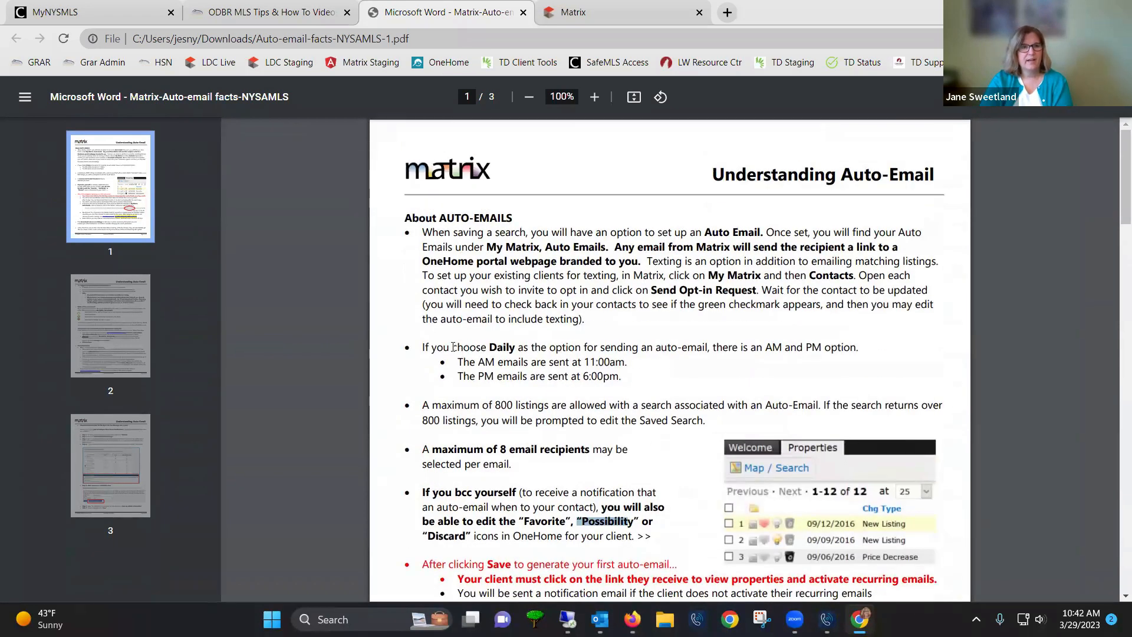
key("ctrl+w")
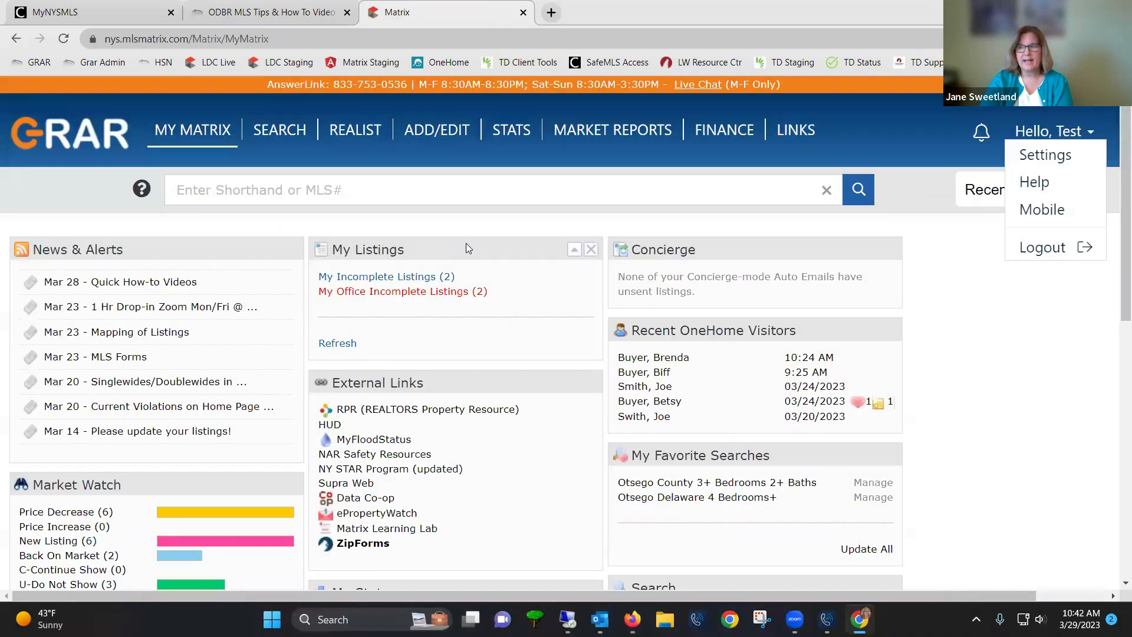